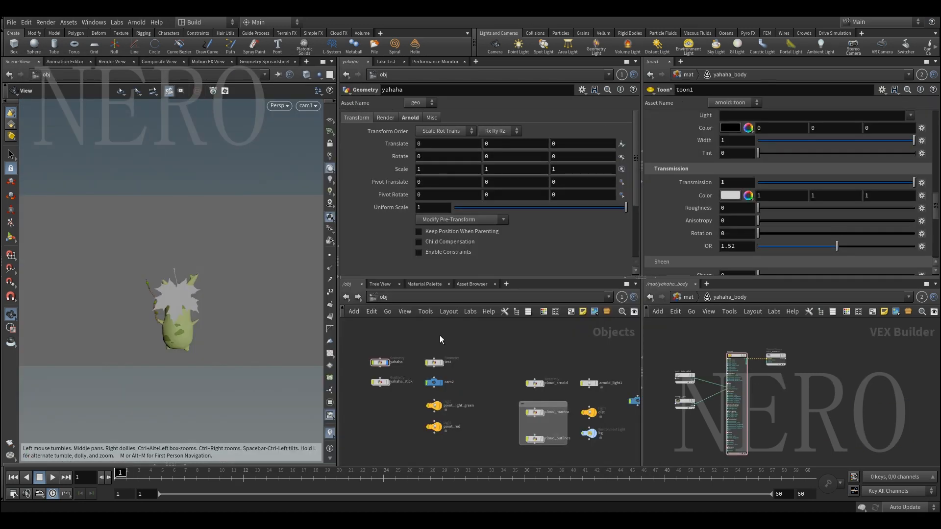
Display the yahaha geometry object and frame it in the viewport
key(h)
drag(365, 332, 632, 427)
middle_drag(380, 347, 422, 354)
scroll(422, 354, up, 5)
click(456, 382)
key(space+g)
drag(162, 314, 166, 293)
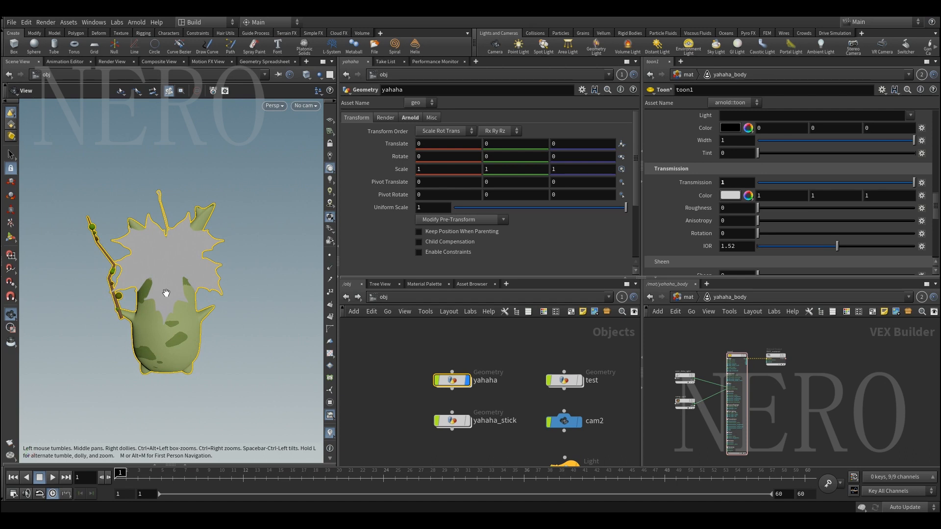
mouse_move(480, 390)
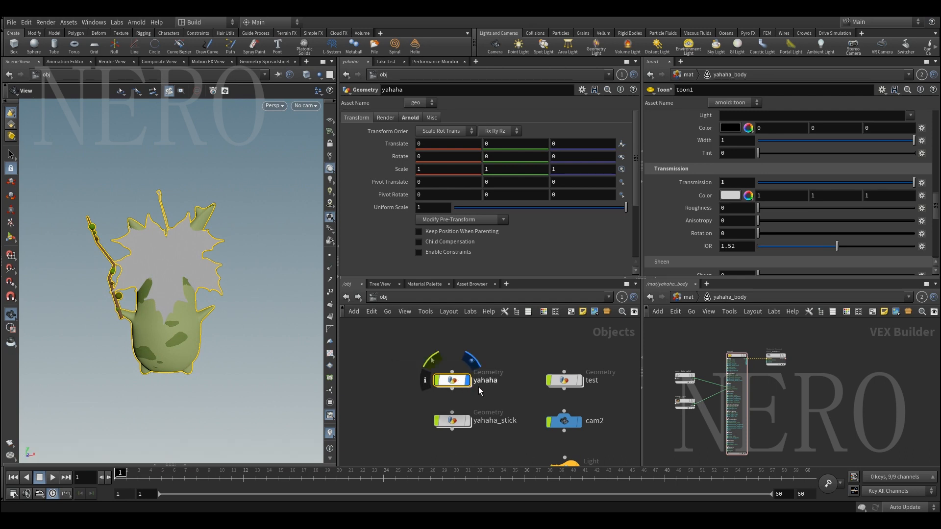
scroll(478, 388, up, 1)
click(488, 380)
double_click(495, 380)
click(506, 344)
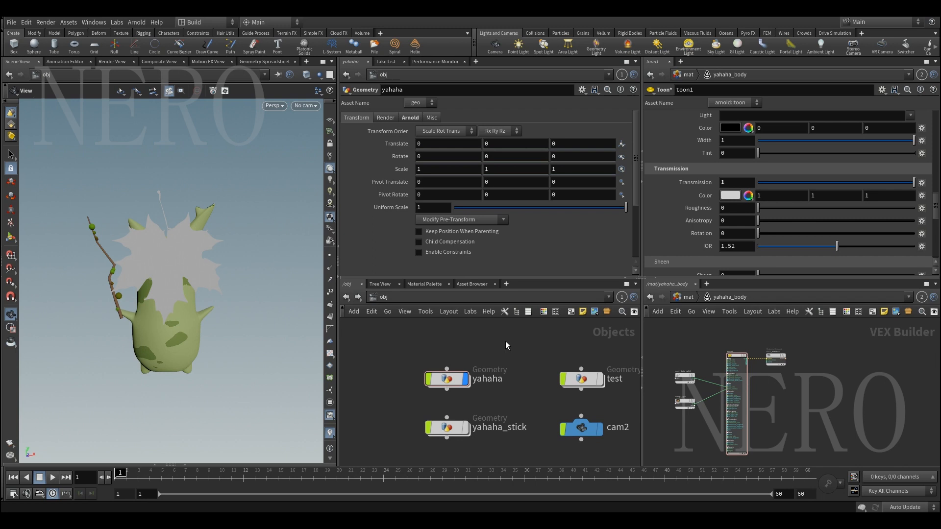
Enter the yahaha object's network and display subnet1 with wireframe edges over the shading
double_click(448, 380)
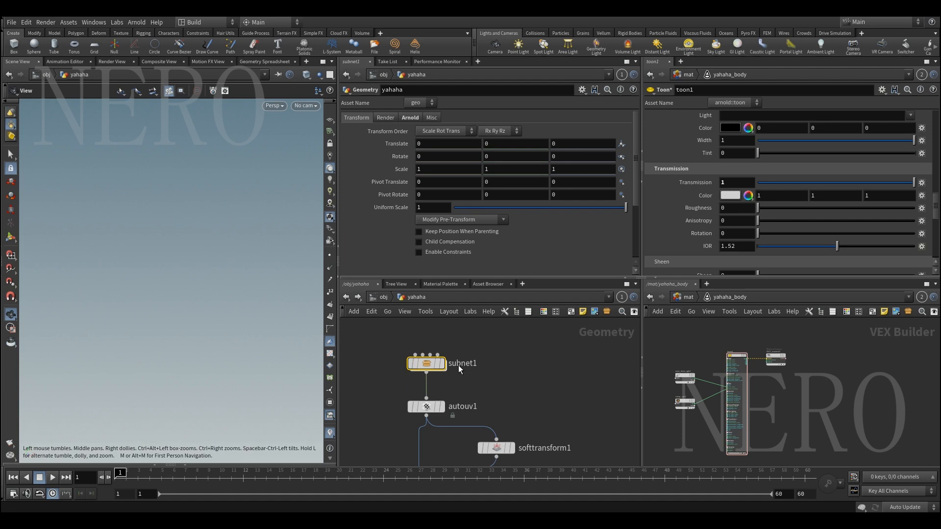
drag(385, 358, 490, 379)
click(444, 370)
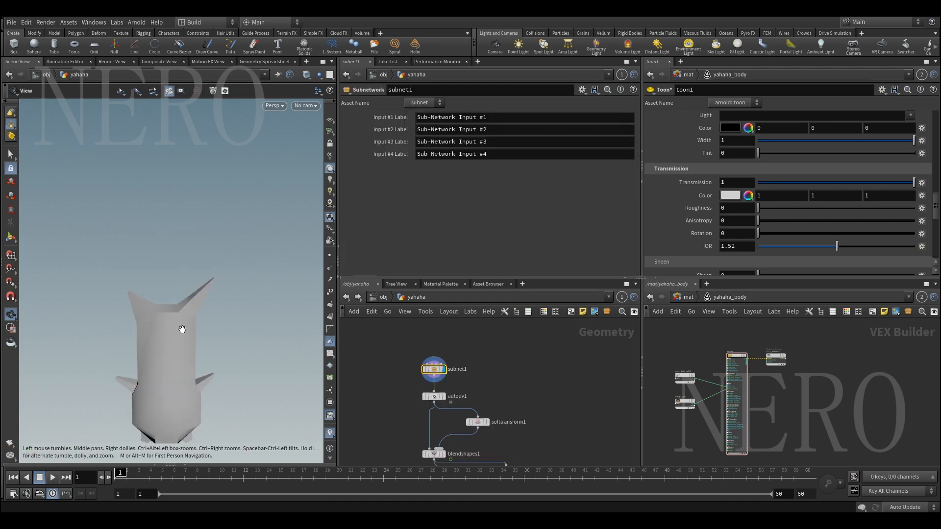
middle_drag(183, 329, 187, 283)
key(shift+w)
mouse_move(186, 284)
mouse_down()
mouse_move(183, 298)
mouse_move(159, 298)
mouse_up()
scroll(160, 298, down, 3)
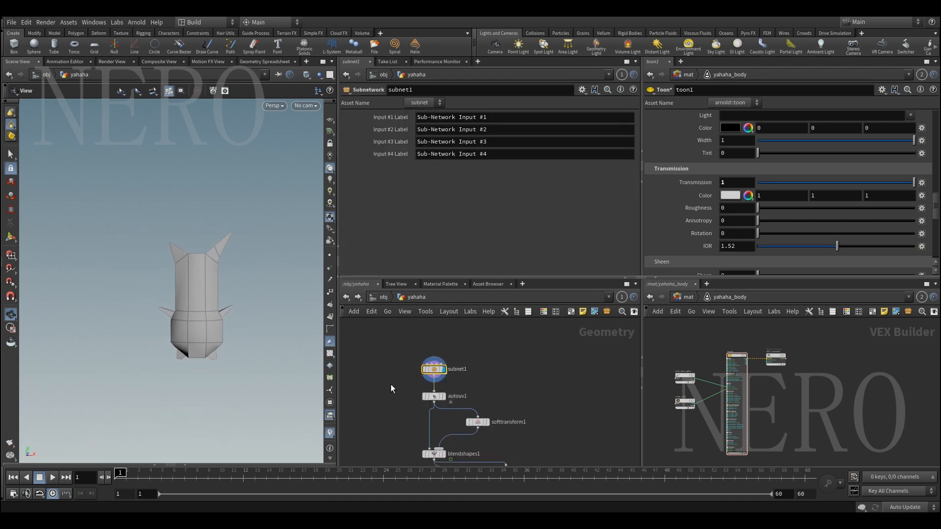
Examine the yahaha node network from subnet1 through the blend shapes down to the stick, body and leaf branches
scroll(387, 379, down, 6)
scroll(383, 394, down, 4)
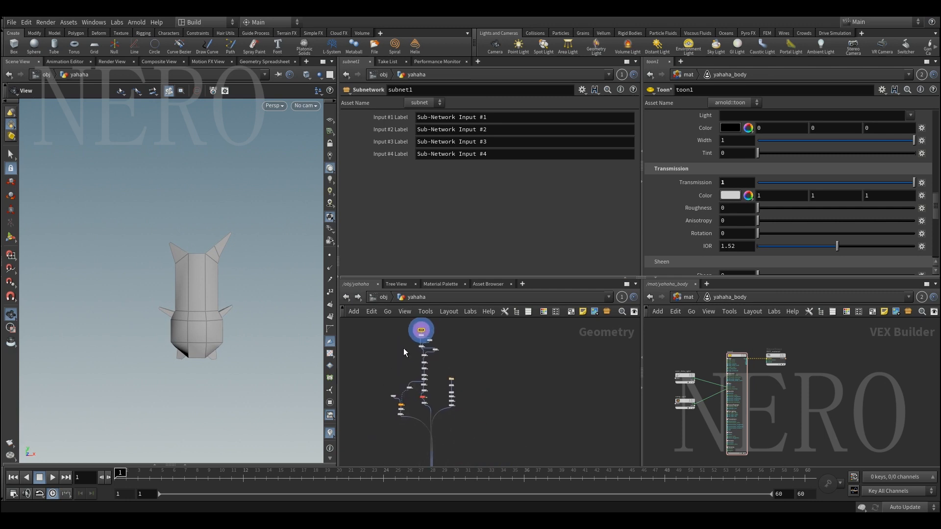
scroll(404, 350, up, 6)
middle_drag(414, 373, 394, 337)
scroll(398, 373, down, 2)
scroll(399, 374, up, 3)
drag(401, 358, 466, 380)
drag(147, 474, 120, 474)
scroll(401, 392, down, 3)
middle_drag(401, 392, 398, 339)
scroll(391, 373, down, 1)
scroll(396, 357, down, 1)
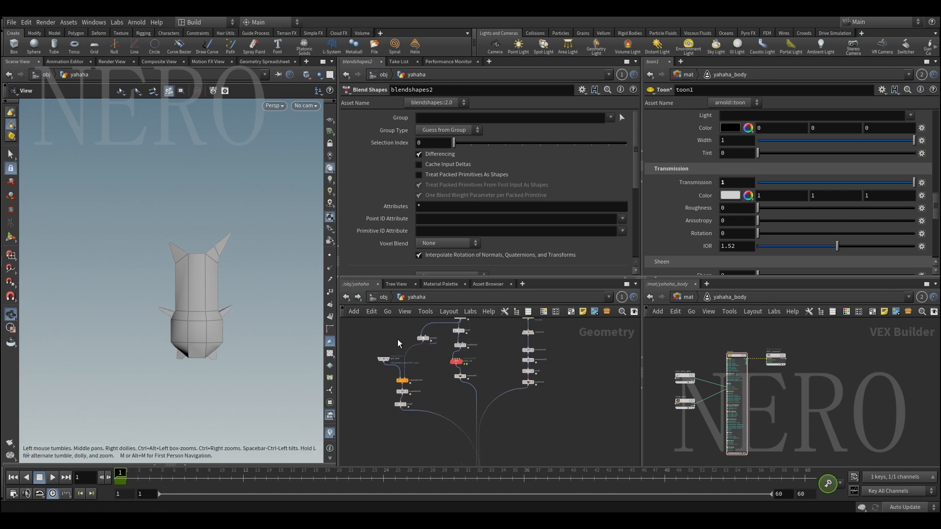
Display the trail3 node to inspect the stick geometry up close
scroll(395, 386, up, 3)
click(412, 412)
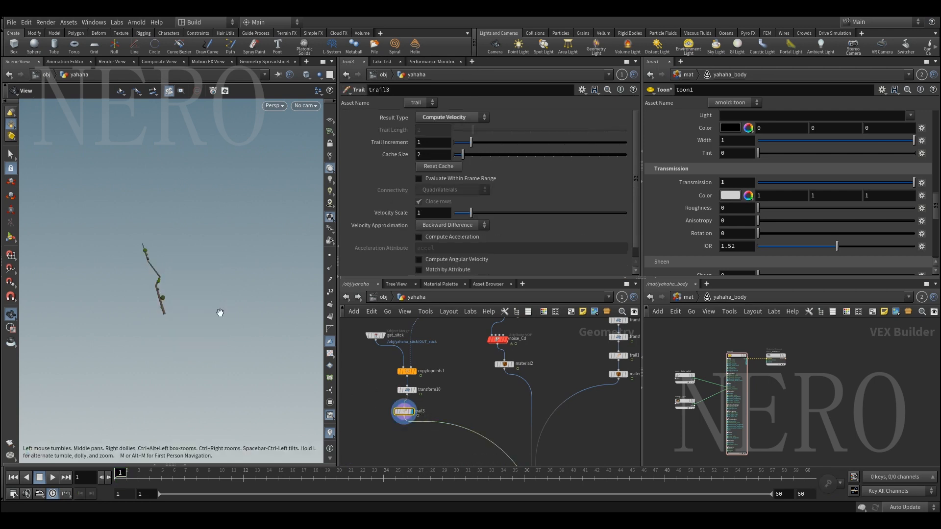
drag(128, 477, 72, 438)
scroll(189, 216, up, 2)
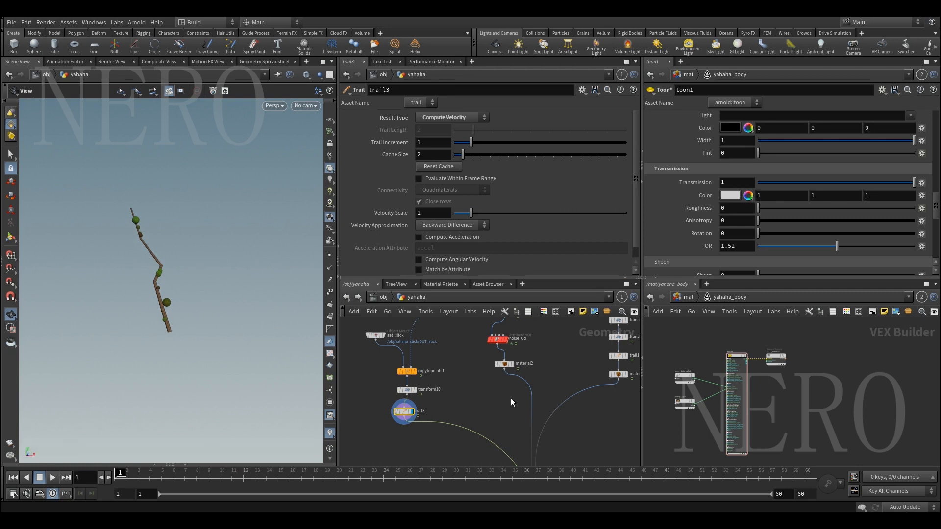
Display the material2 node to inspect the body mesh with its wireframe
middle_drag(511, 398, 461, 416)
scroll(446, 399, up, 1)
click(468, 381)
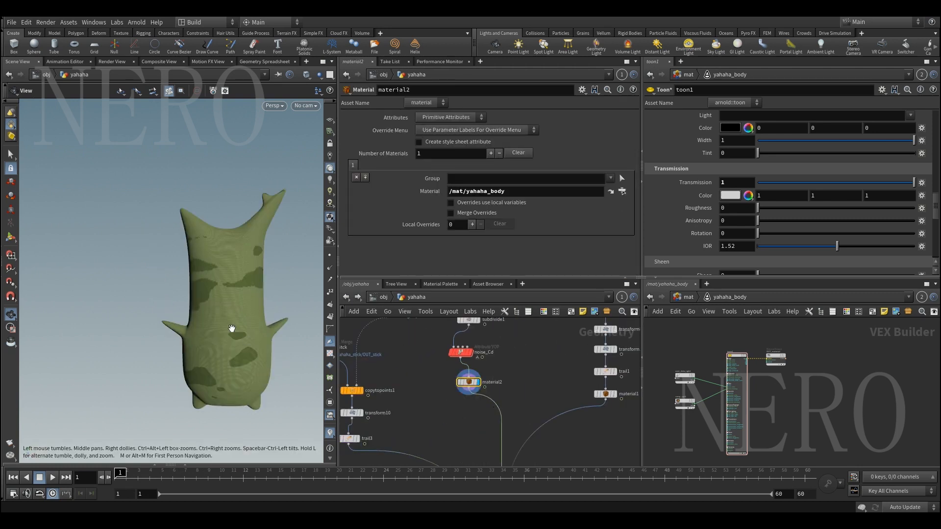
key(shift+w)
mouse_move(215, 324)
mouse_down()
mouse_move(275, 343)
mouse_move(248, 299)
mouse_move(215, 327)
mouse_move(215, 348)
mouse_up()
Display the material1 node and turn on point display to inspect the leaf's outline
middle_drag(554, 401, 456, 402)
drag(466, 387, 557, 414)
drag(227, 277, 147, 300)
middle_drag(147, 299, 165, 300)
right_drag(166, 300, 160, 269)
key(shift+w)
click(330, 255)
mouse_move(181, 271)
mouse_down()
mouse_move(194, 281)
mouse_move(184, 281)
mouse_move(189, 292)
mouse_move(168, 302)
mouse_move(150, 295)
mouse_move(184, 283)
mouse_move(181, 290)
mouse_up()
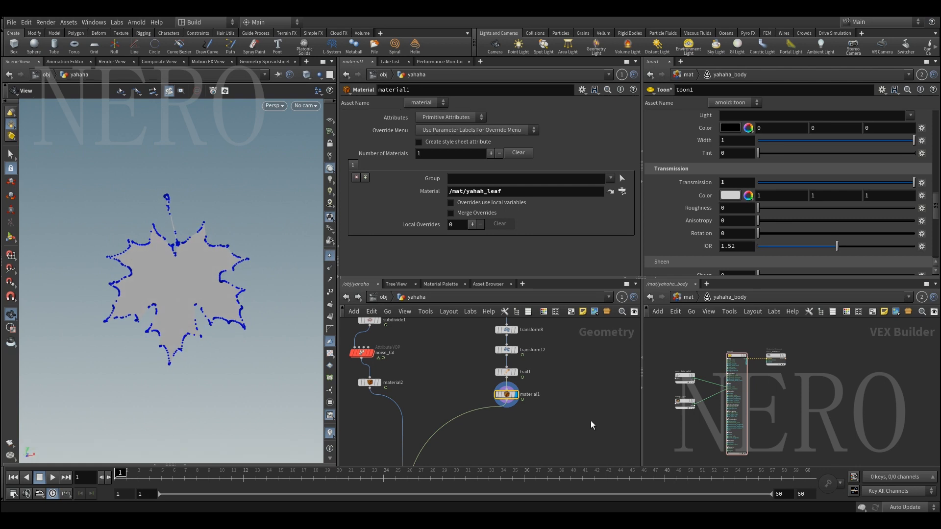
Go up to the mat network and add an Arnold Material Builder beside the existing materials
click(688, 297)
drag(471, 379, 549, 411)
drag(521, 192, 304, 192)
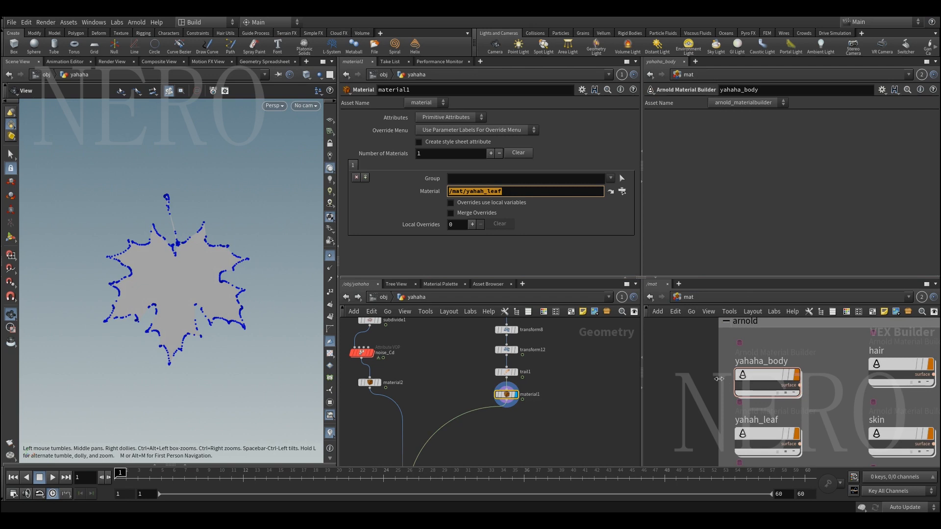
middle_drag(649, 376, 693, 367)
key(Tab)
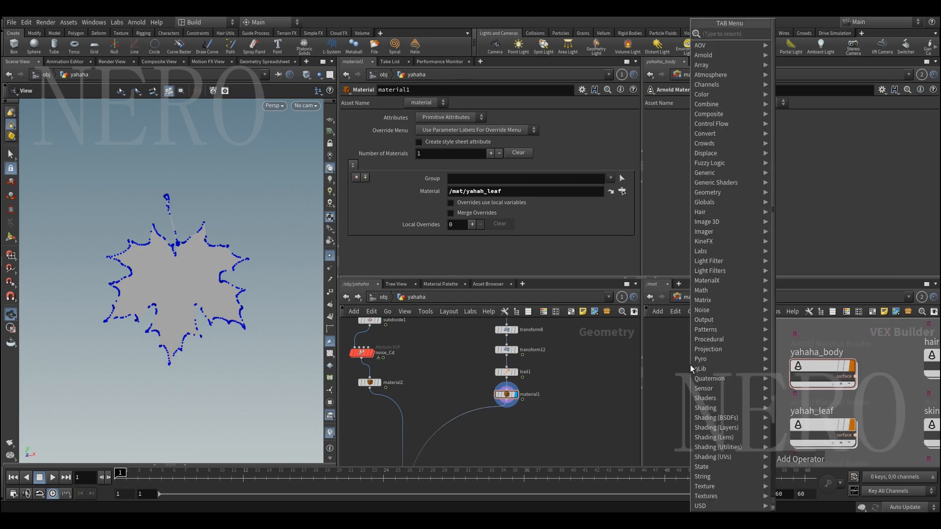
text(ar)
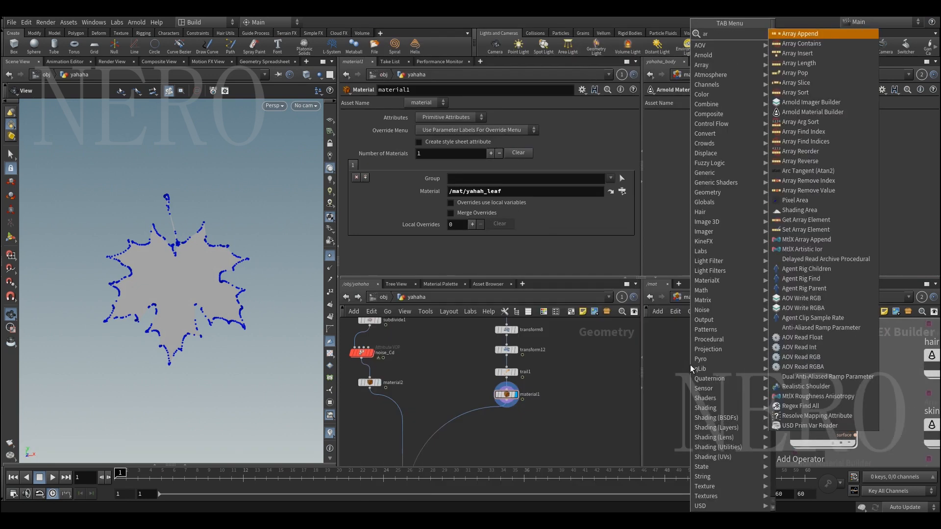
text(no)
key(Down)
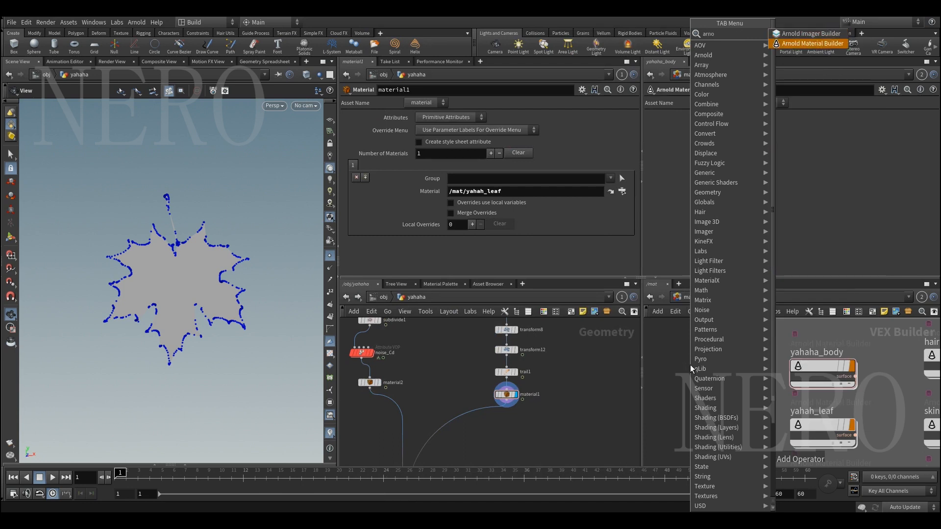
key(Return)
click(690, 364)
double_click(689, 364)
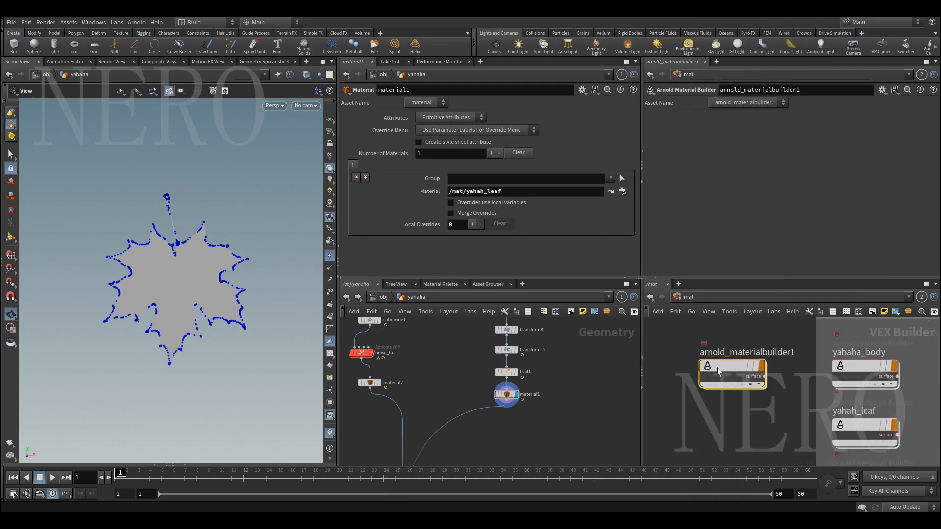
Enter the new Arnold Material Builder and add a Toon shader beside OUT_material
middle_drag(704, 392, 753, 381)
scroll(748, 377, down, 2)
click(735, 371)
key(Tab)
text(toon)
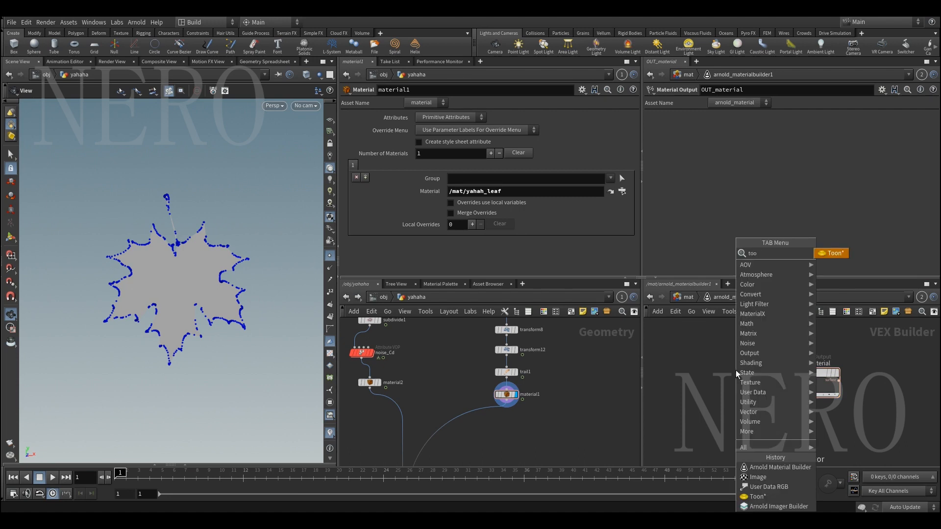
key(Return)
click(738, 375)
Expand the toon1 node to expose all its input connectors and bring the base inputs into view
scroll(730, 378, up, 8)
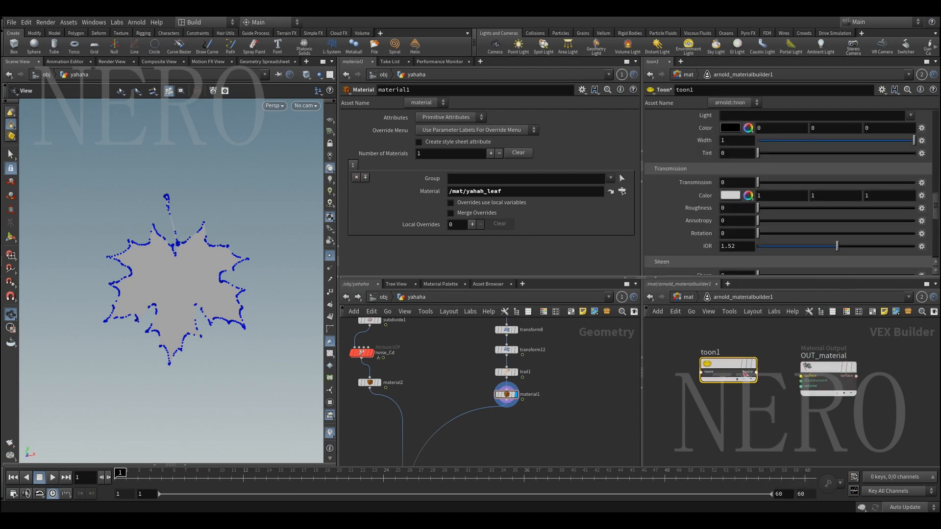
middle_drag(717, 384, 748, 400)
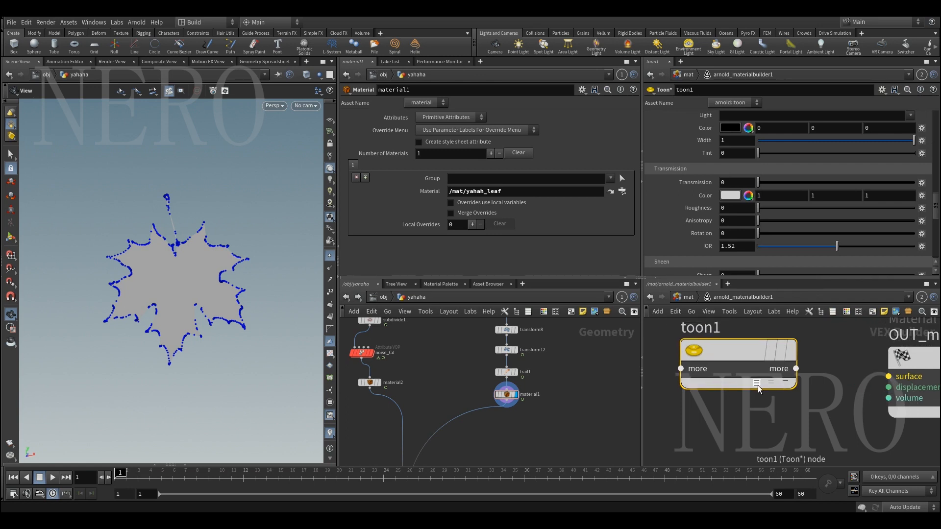
click(758, 385)
scroll(762, 395, down, 5)
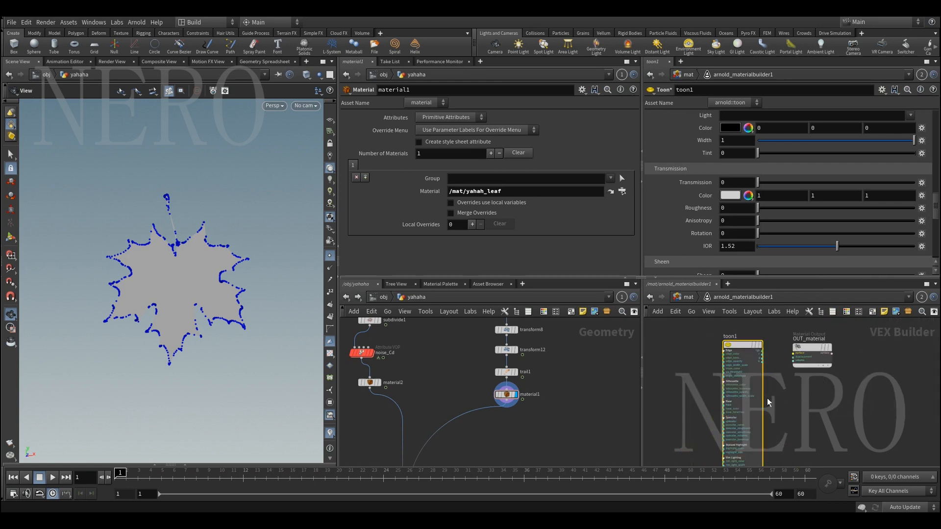
scroll(773, 420, up, 8)
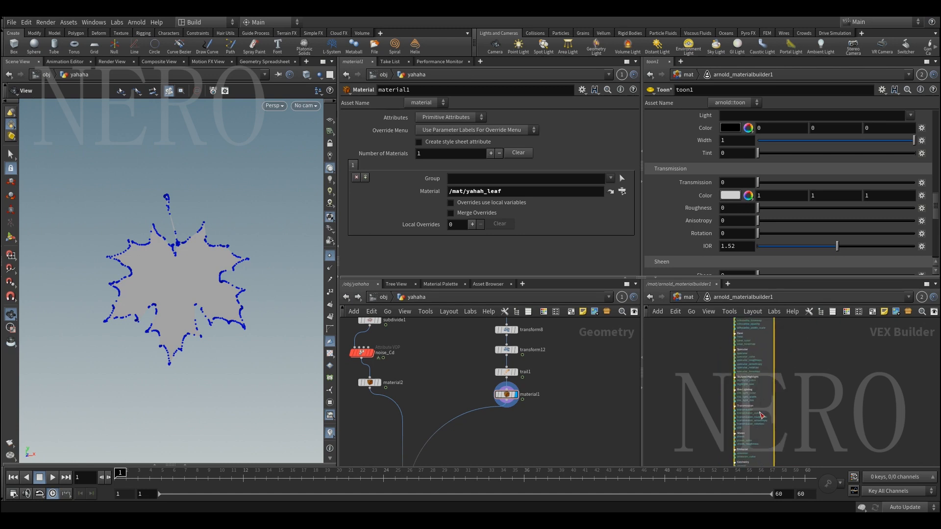
middle_drag(686, 355, 693, 428)
scroll(688, 392, up, 1)
mouse_move(664, 385)
middle_down()
mouse_move(721, 416)
mouse_move(759, 416)
middle_up()
Add an Image node next to the Toon shader's base color inputs
key(Tab)
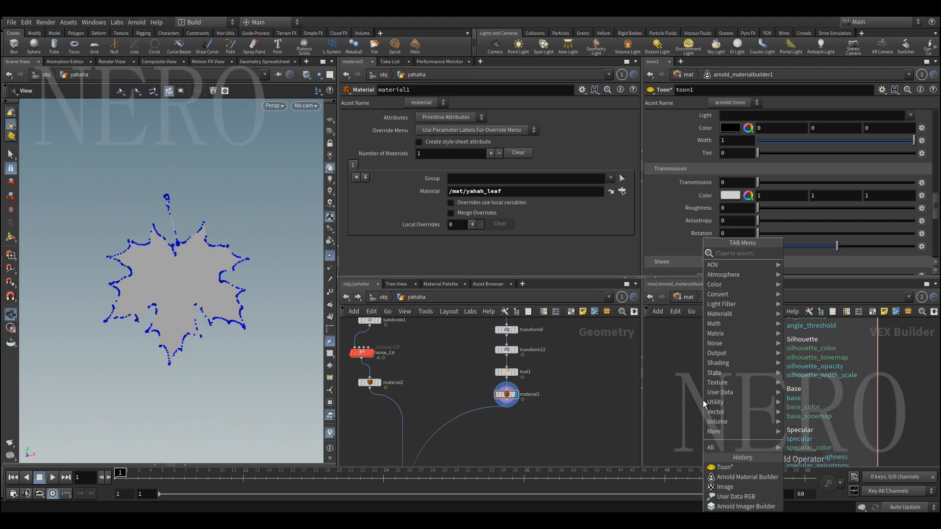
text(ima)
key(Return)
click(703, 402)
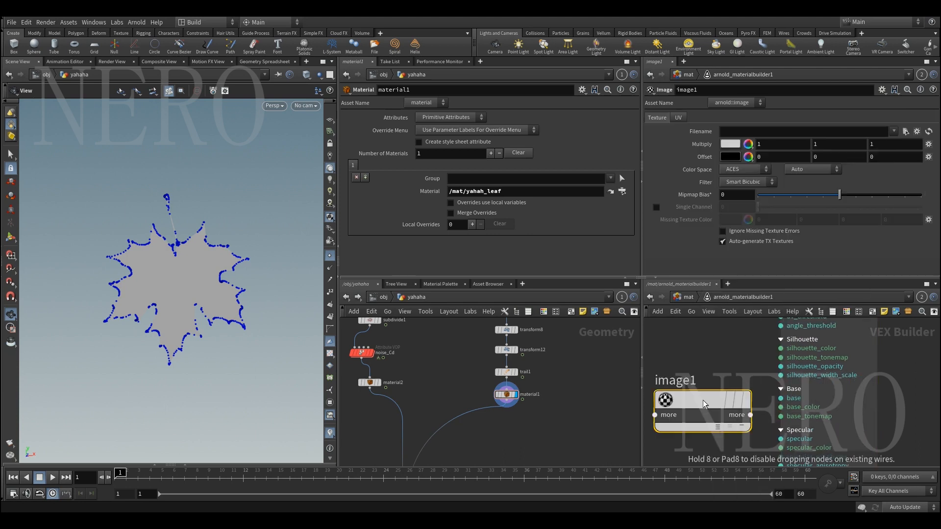
Open the file chooser for the Image node's filename and select leaf.jpg in the $HIP folder
drag(697, 402, 692, 388)
middle_drag(705, 347, 743, 354)
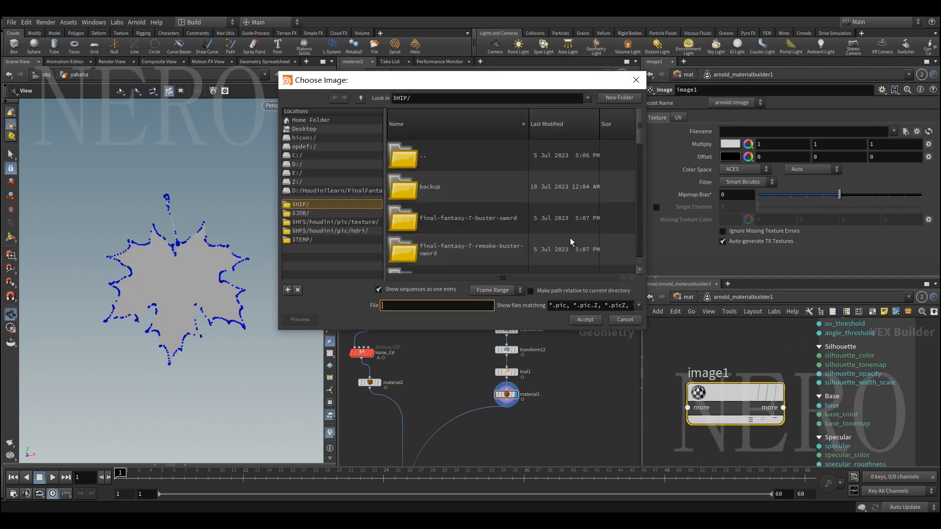
scroll(520, 235, down, 5)
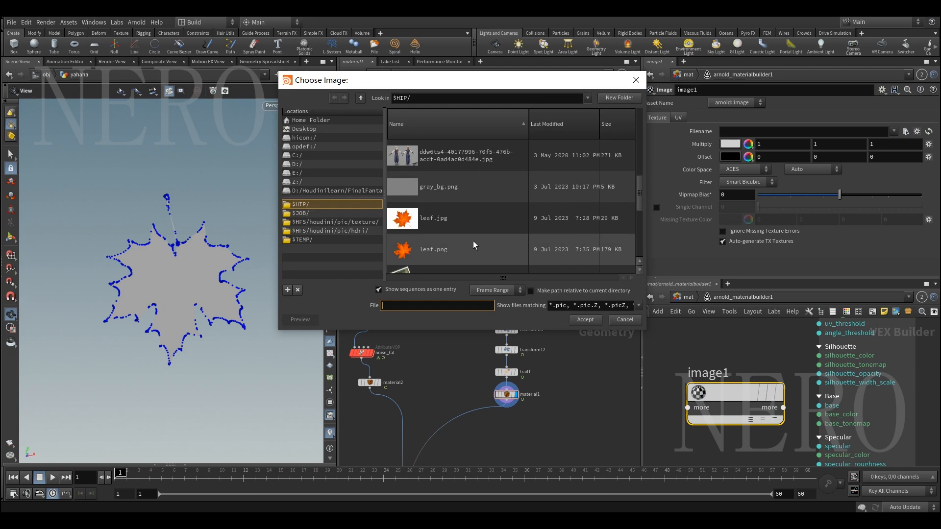
scroll(474, 239, down, 1)
click(448, 187)
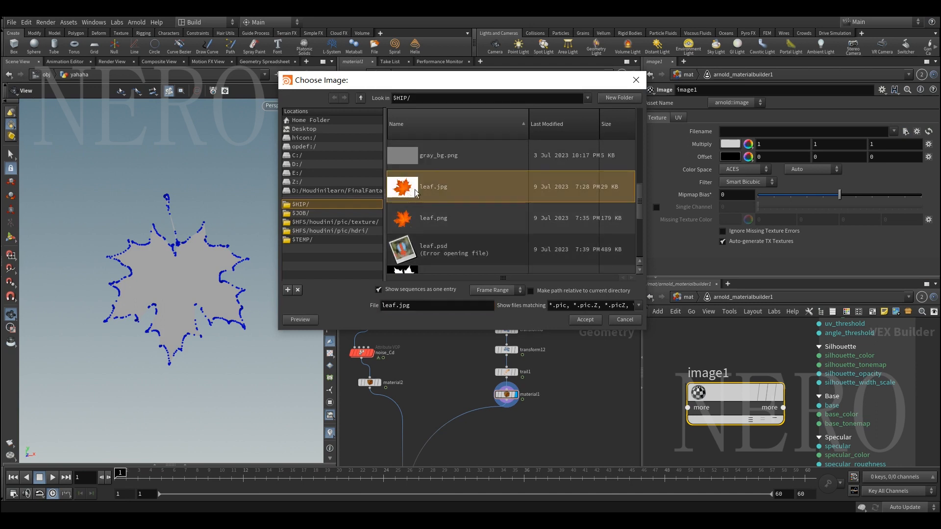
key(F1)
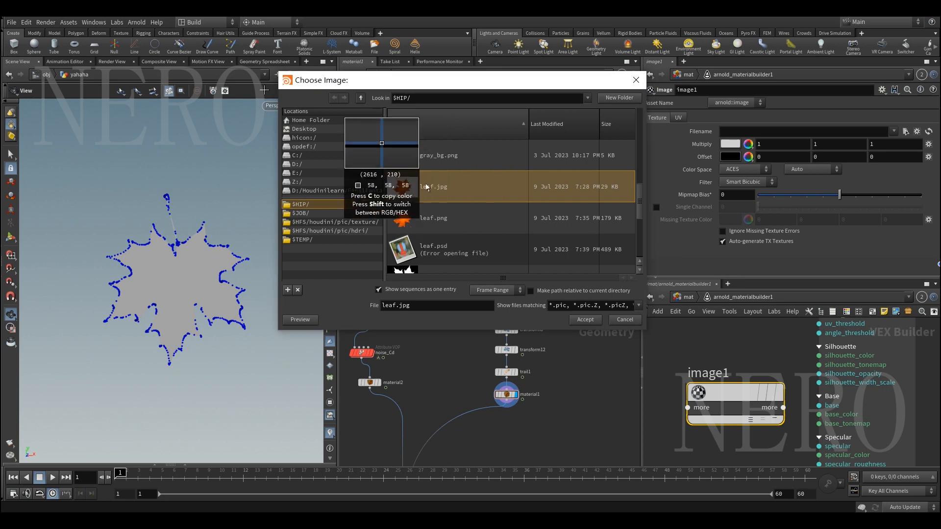
mouse_move(114, 64)
mouse_down()
mouse_move(496, 361)
mouse_move(689, 383)
mouse_up()
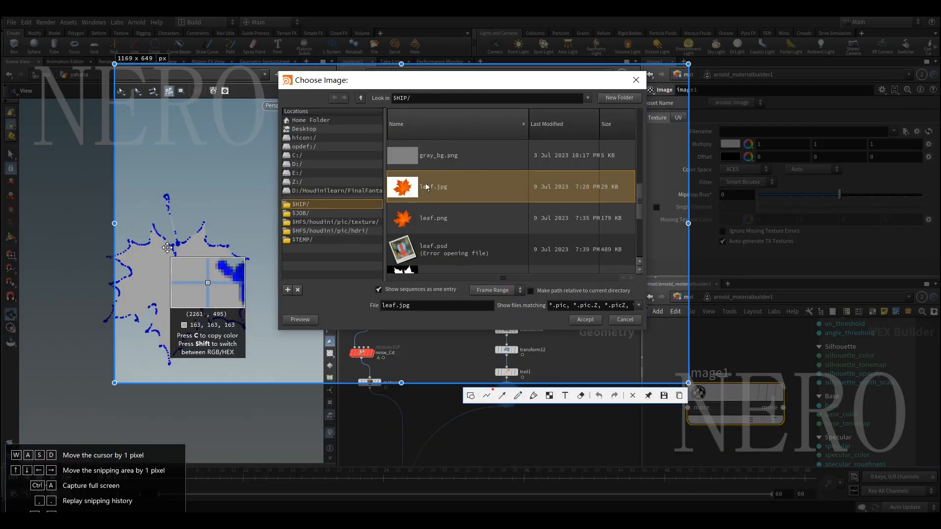
drag(110, 222, 38, 223)
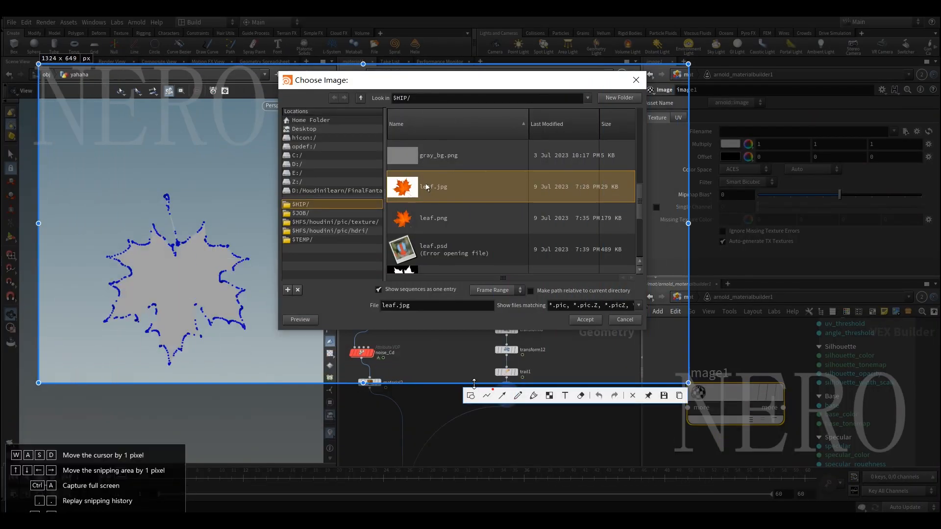
click(518, 395)
mouse_move(389, 182)
mouse_down()
mouse_move(406, 175)
mouse_move(283, 160)
mouse_move(276, 168)
mouse_up()
drag(208, 155, 235, 166)
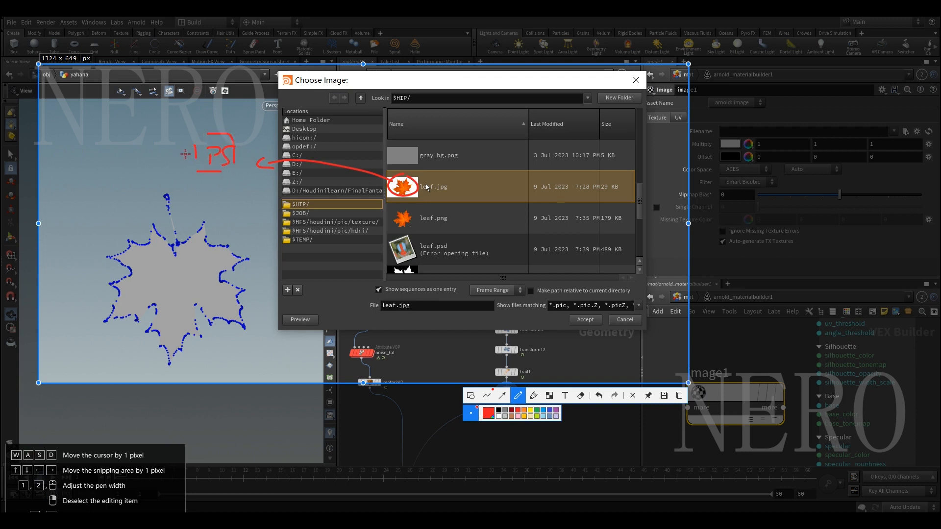
drag(188, 161, 167, 160)
drag(116, 128, 134, 135)
mouse_move(177, 251)
mouse_down()
mouse_move(154, 222)
mouse_move(113, 259)
mouse_move(114, 287)
mouse_move(182, 362)
mouse_move(233, 260)
mouse_move(189, 223)
mouse_move(175, 242)
mouse_up()
drag(107, 141, 99, 164)
drag(60, 201, 73, 183)
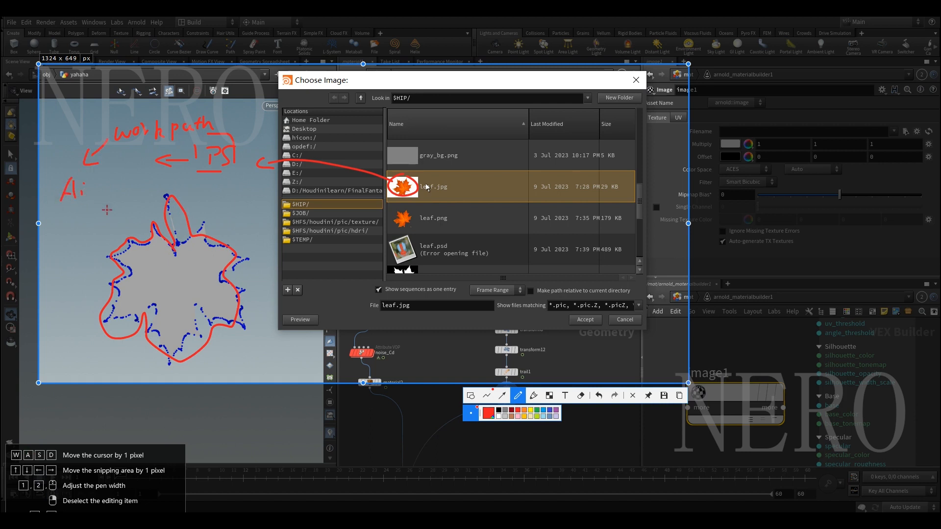
drag(74, 212, 63, 243)
drag(62, 201, 81, 200)
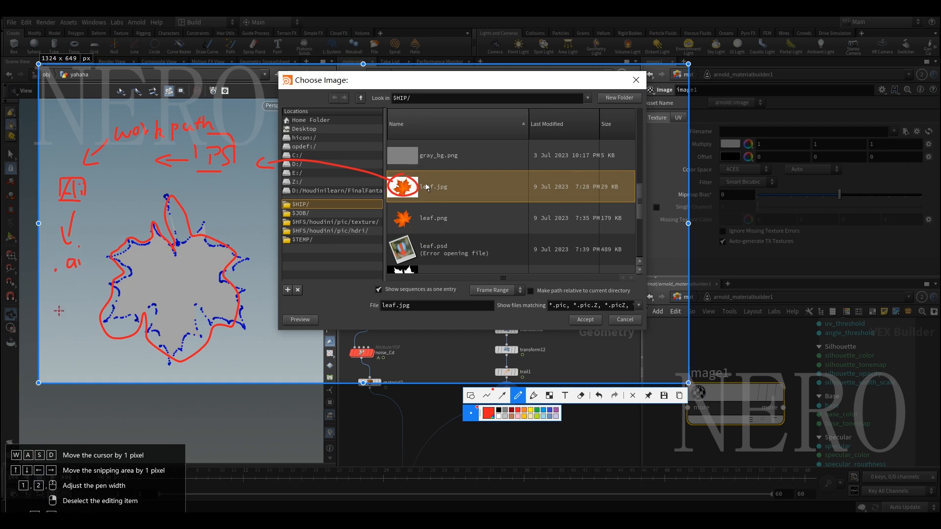
mouse_move(82, 286)
mouse_down()
mouse_move(78, 308)
mouse_move(83, 286)
mouse_move(59, 309)
mouse_move(68, 307)
mouse_up()
click(67, 287)
mouse_move(49, 285)
mouse_down()
mouse_move(49, 304)
mouse_move(104, 312)
mouse_up()
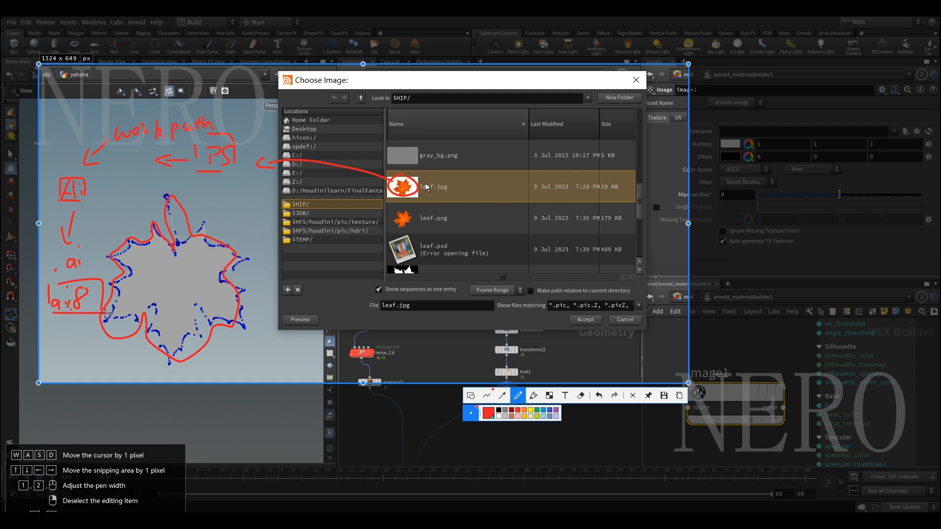
key(Escape)
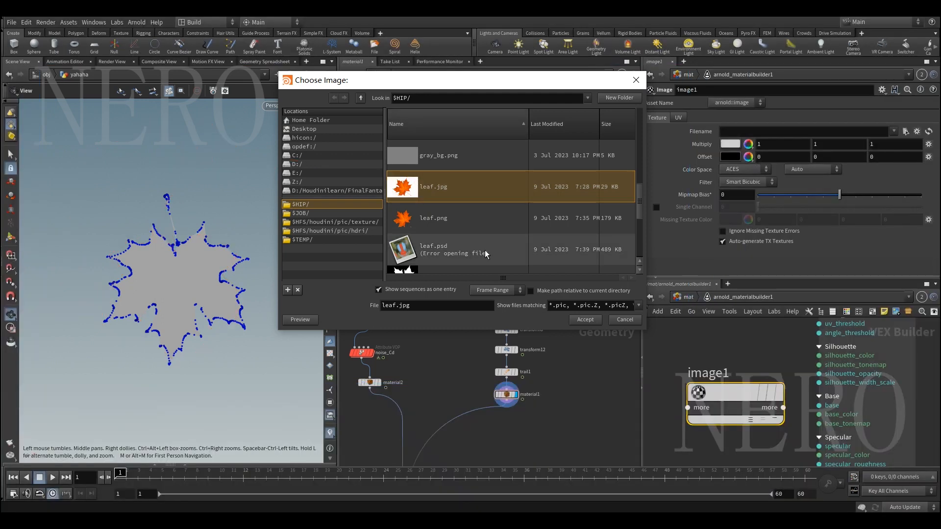
Look through the leaf image files in the $HIP folder and dismiss the file chooser without accepting one
scroll(510, 246, down, 2)
scroll(510, 246, down, 2)
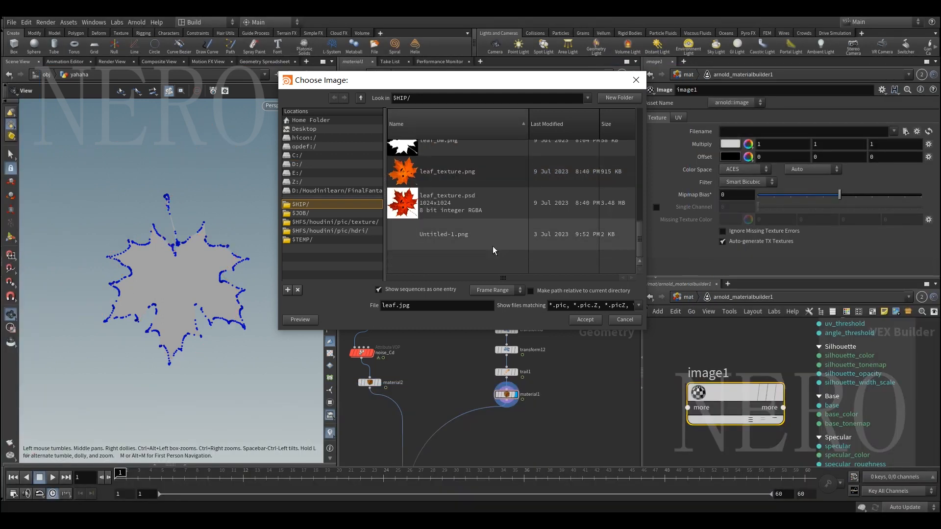
scroll(492, 246, up, 3)
scroll(492, 249, up, 5)
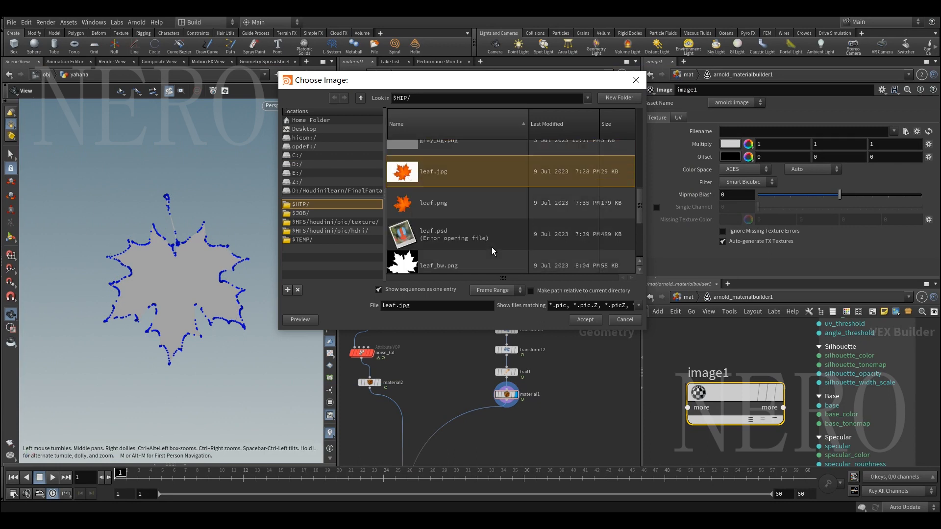
scroll(492, 248, down, 5)
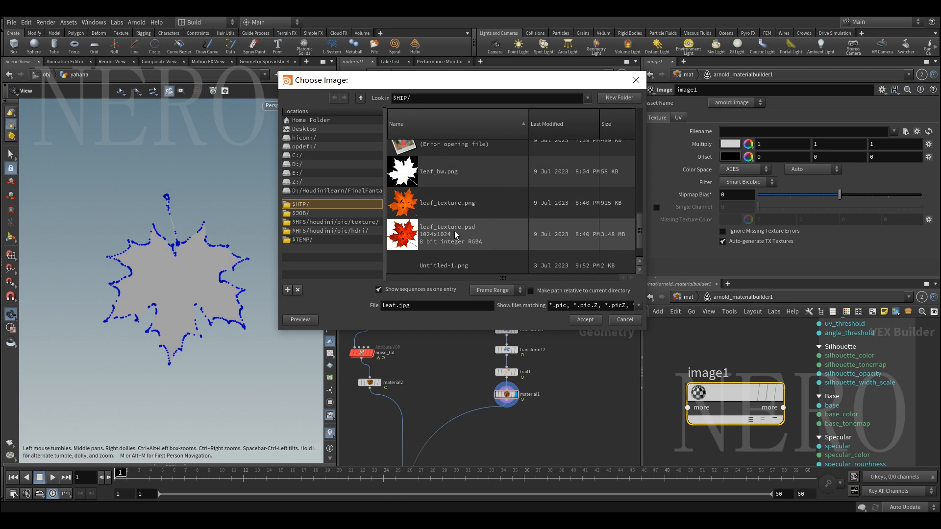
scroll(463, 236, up, 3)
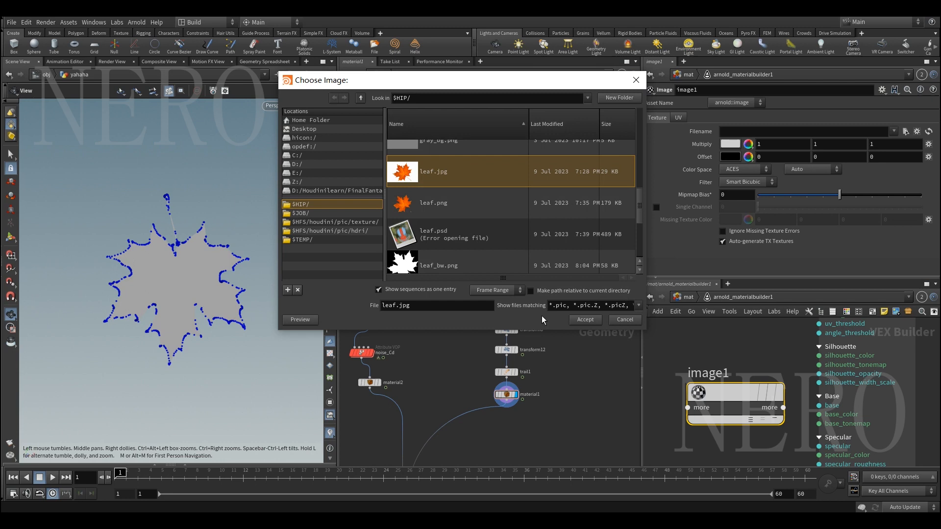
click(624, 320)
mouse_move(224, 269)
mouse_down()
mouse_move(131, 284)
mouse_move(175, 273)
mouse_move(146, 264)
mouse_move(184, 245)
mouse_move(157, 243)
mouse_move(160, 264)
mouse_up()
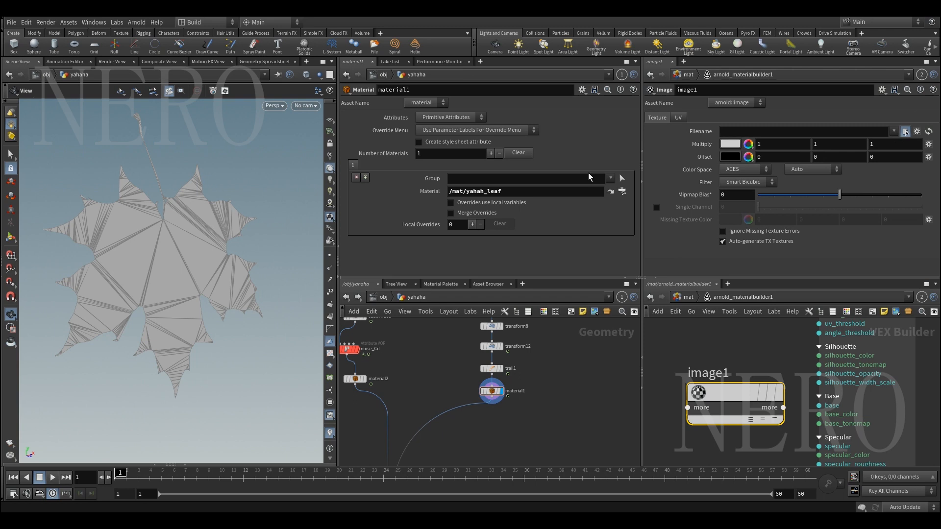
scroll(500, 215, down, 5)
scroll(499, 214, down, 4)
click(441, 219)
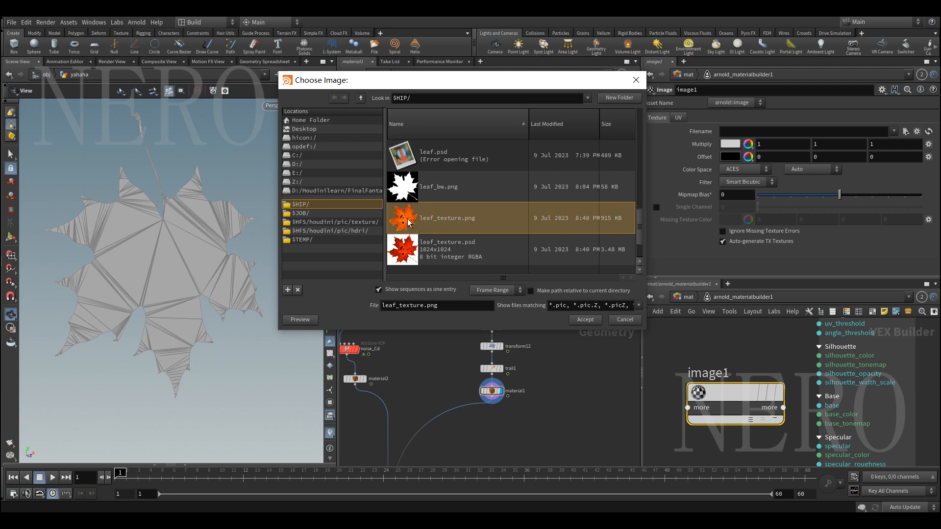
key(Escape)
Connect image1's rgba output to the base_color input of toon1
scroll(738, 348, down, 2)
middle_drag(722, 345, 757, 347)
drag(774, 393, 724, 381)
middle_drag(764, 376, 709, 380)
scroll(709, 380, up, 2)
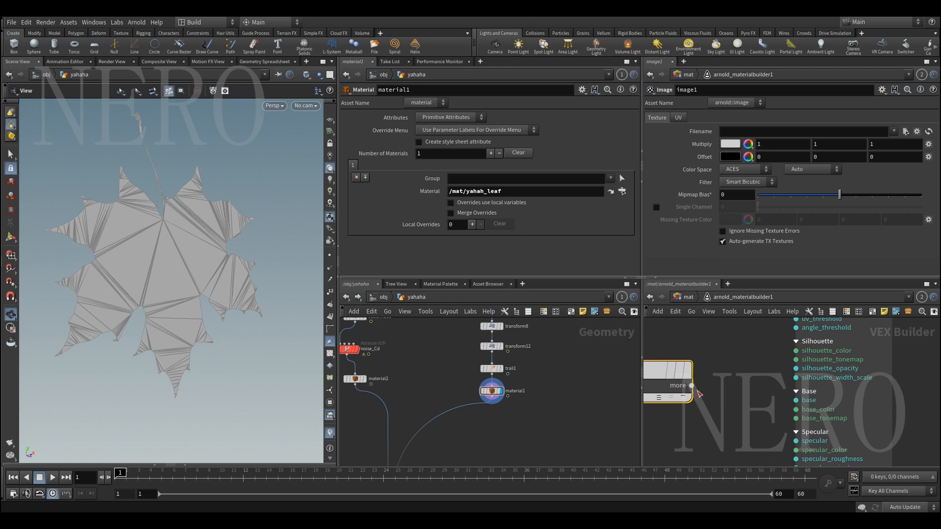
click(692, 385)
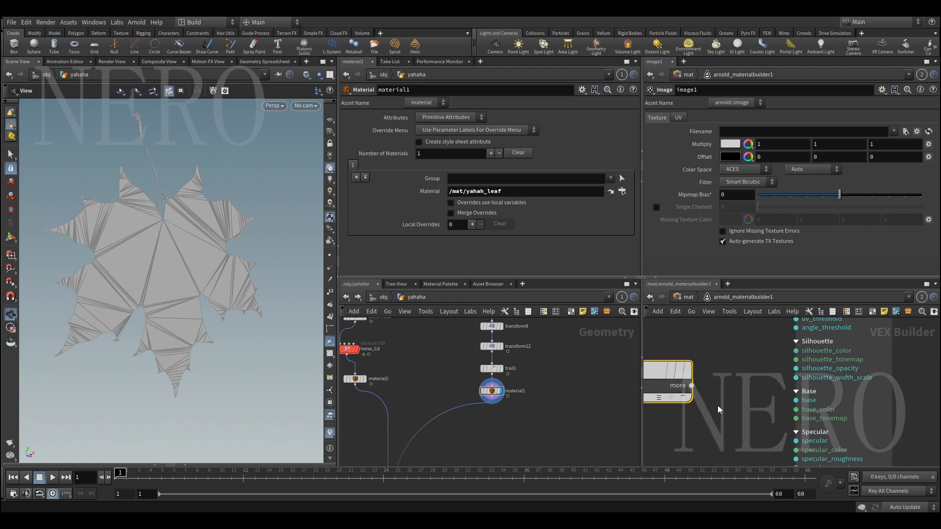
click(781, 409)
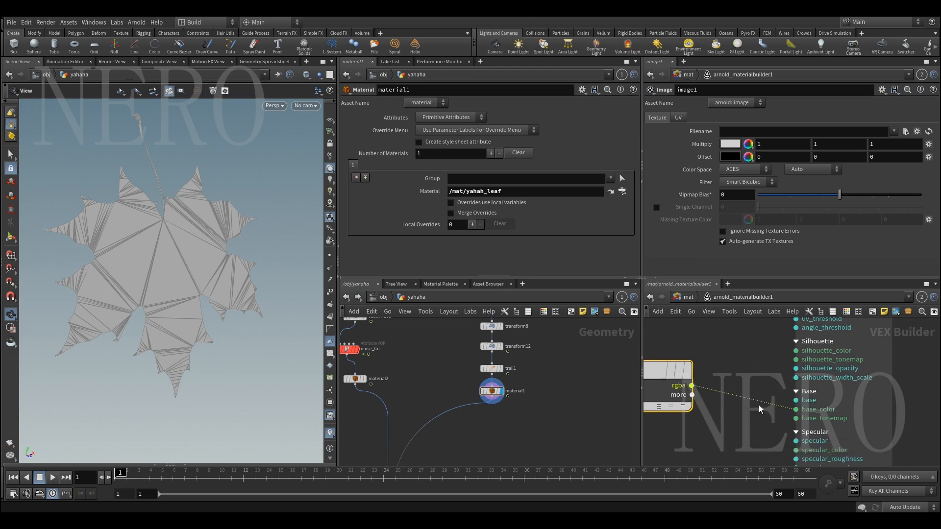
scroll(757, 405, down, 3)
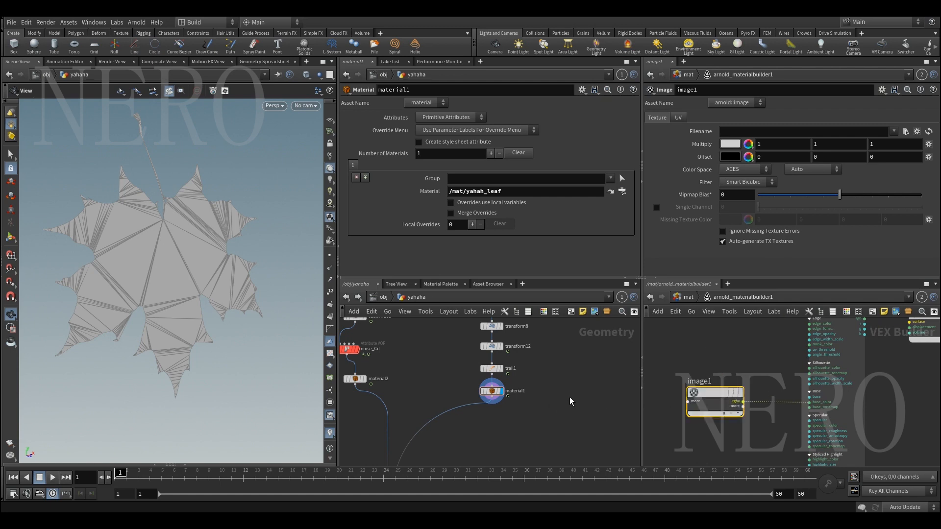
Try assigning arnold_materialbuilder1 to the material1 node's Material parameter, undo the change, and go back inside the builder
key(u)
drag(735, 368, 501, 195)
key(ctrl+z)
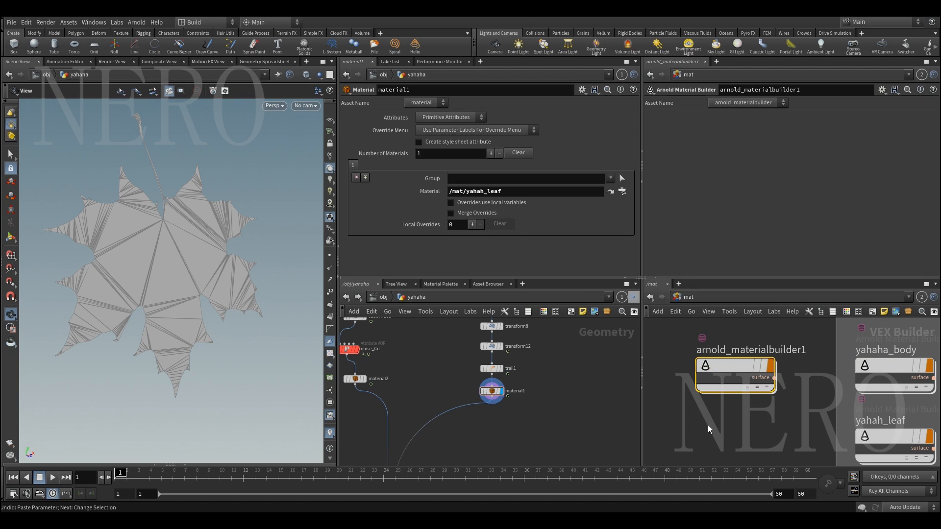
double_click(745, 363)
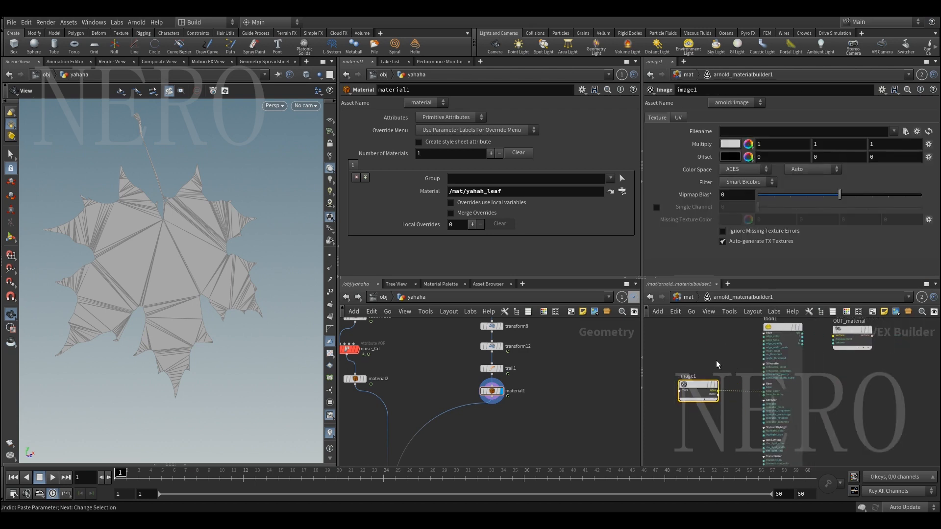
Connect toon1's rgb output to the surface input of OUT_material
scroll(809, 385, up, 5)
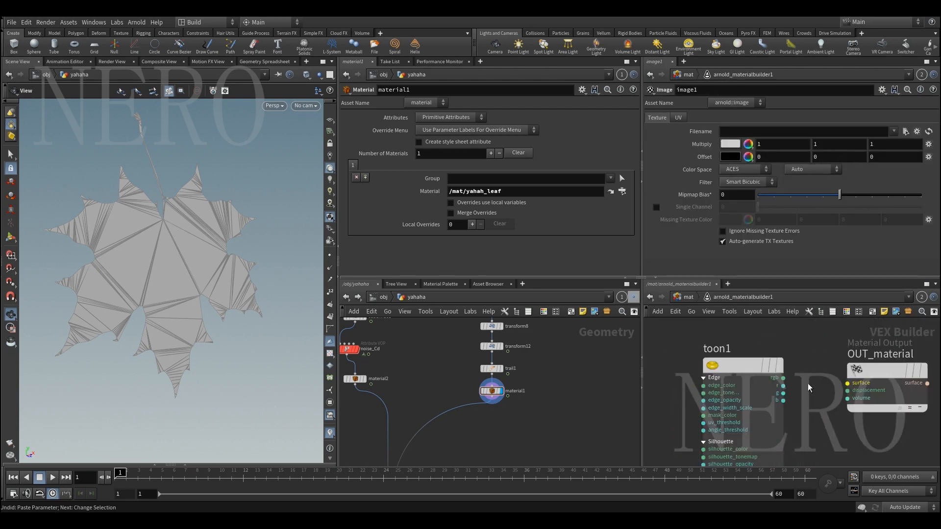
scroll(750, 368, down, 5)
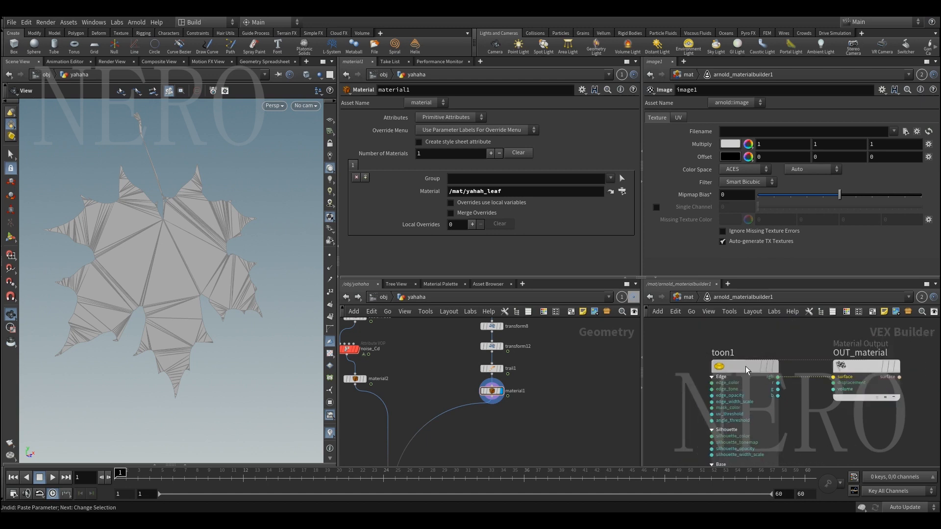
scroll(768, 371, up, 5)
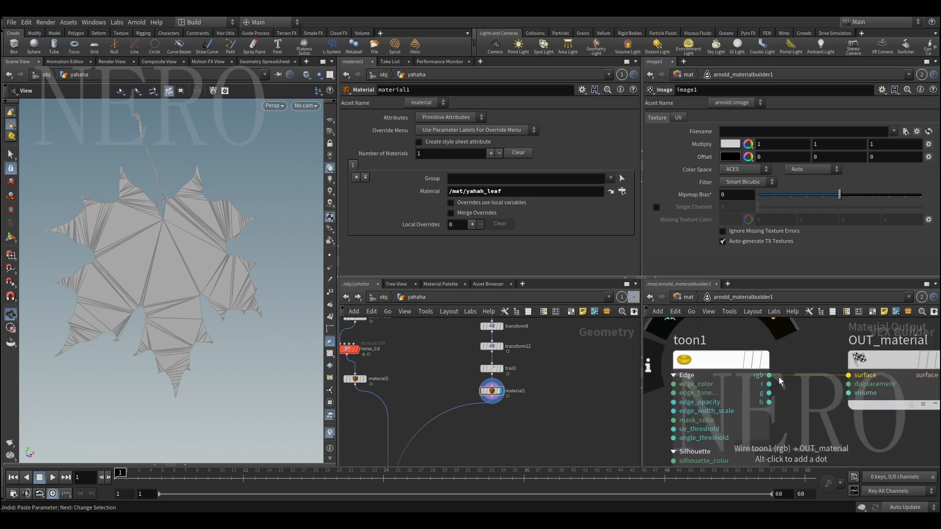
scroll(823, 378, down, 5)
Add a Ramp RGB node below image1 in the material network
middle_drag(836, 403, 896, 356)
drag(734, 389, 729, 396)
middle_drag(755, 378, 743, 361)
middle_drag(694, 455, 702, 427)
scroll(729, 414, up, 2)
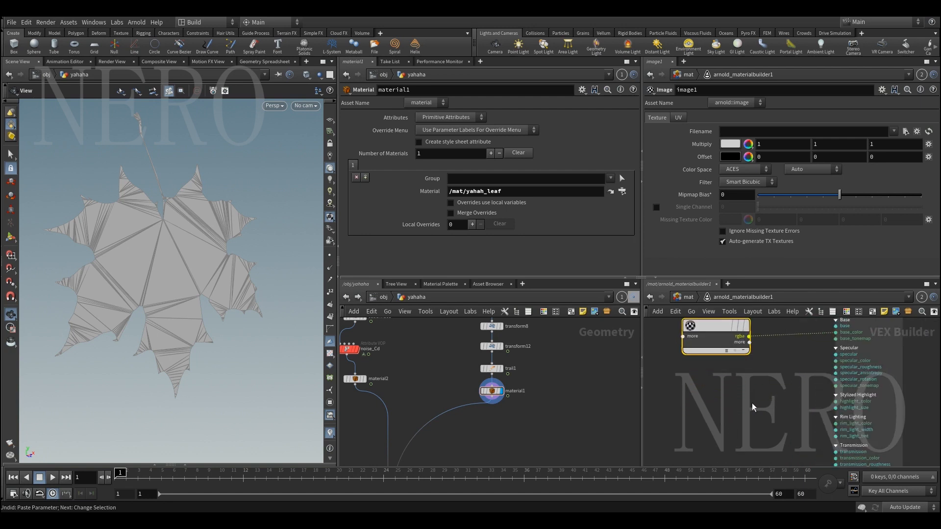
key(Tab)
text(ramp)
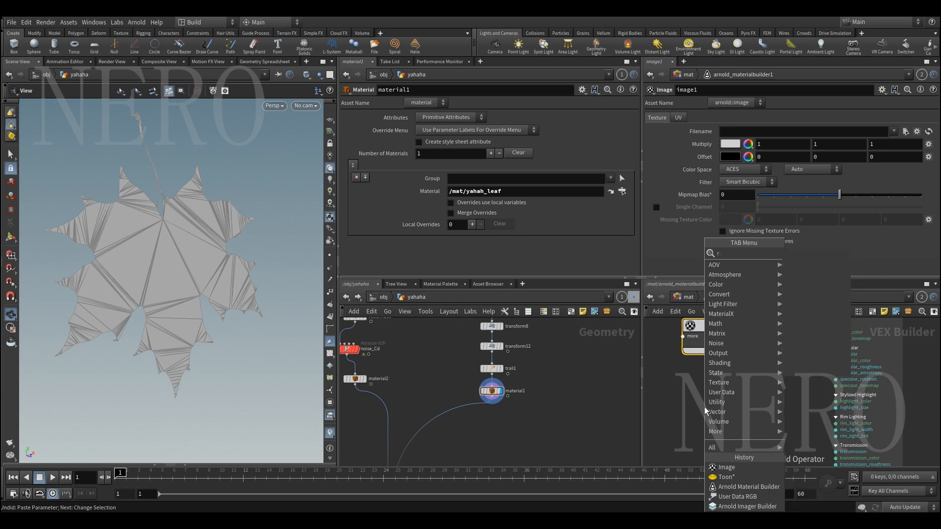
key(Down)
key(Return)
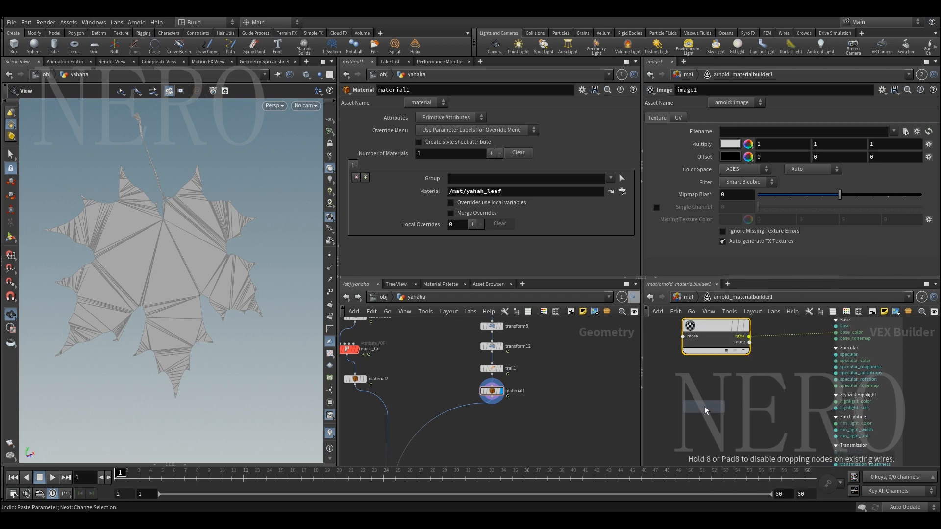
click(704, 407)
Connect the Ramp RGB node's output to the base_tonemap input of toon1
click(748, 418)
click(772, 437)
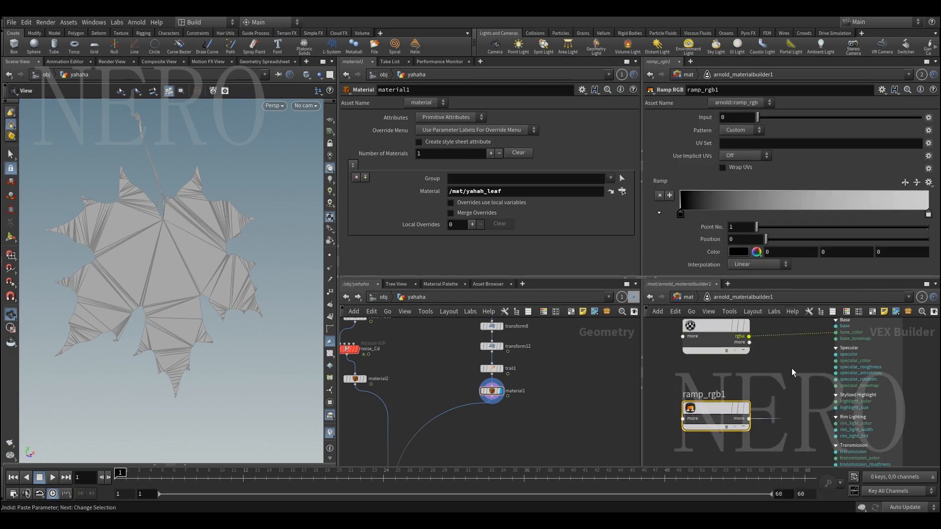
scroll(779, 372, up, 4)
click(810, 371)
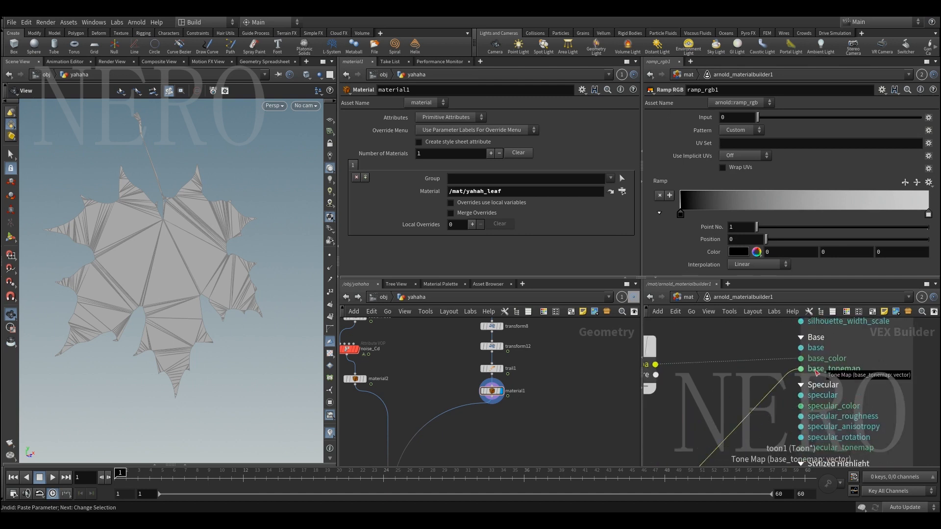
Examine toon1's parameters from Edge through Advanced, paying attention to which sections offer a Tone Map
click(851, 342)
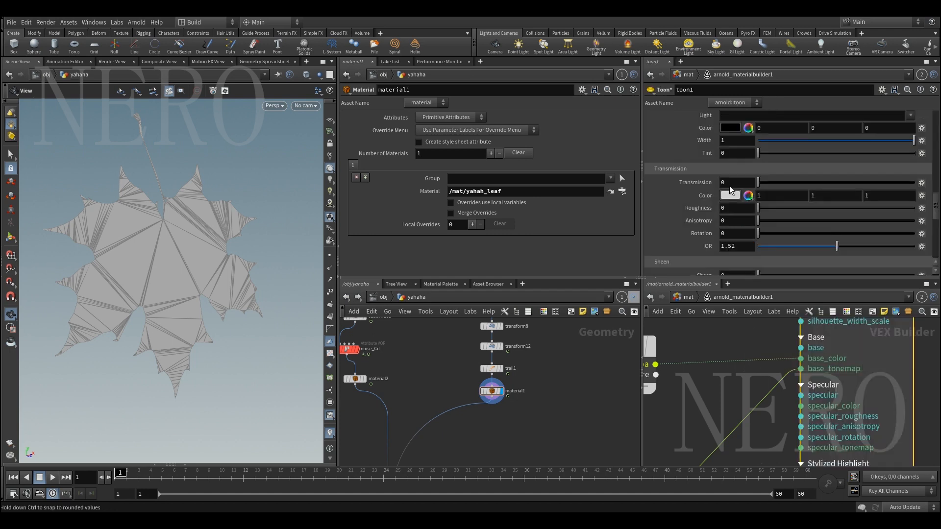
scroll(702, 235, up, 2)
scroll(698, 224, up, 5)
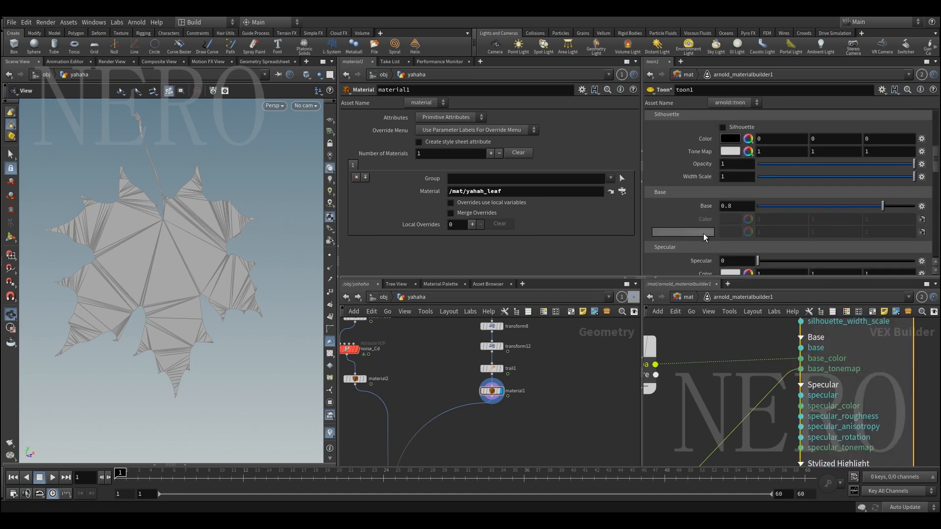
scroll(698, 233, up, 1)
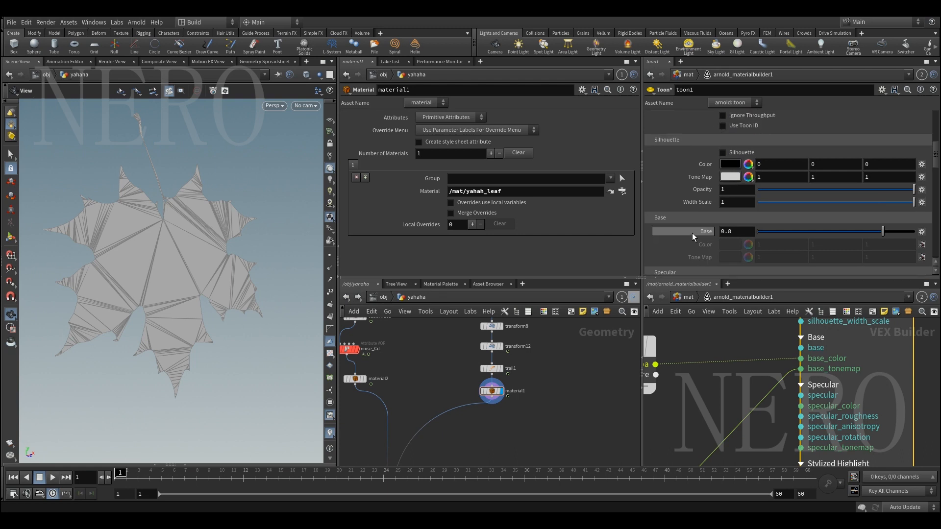
scroll(686, 216, up, 1)
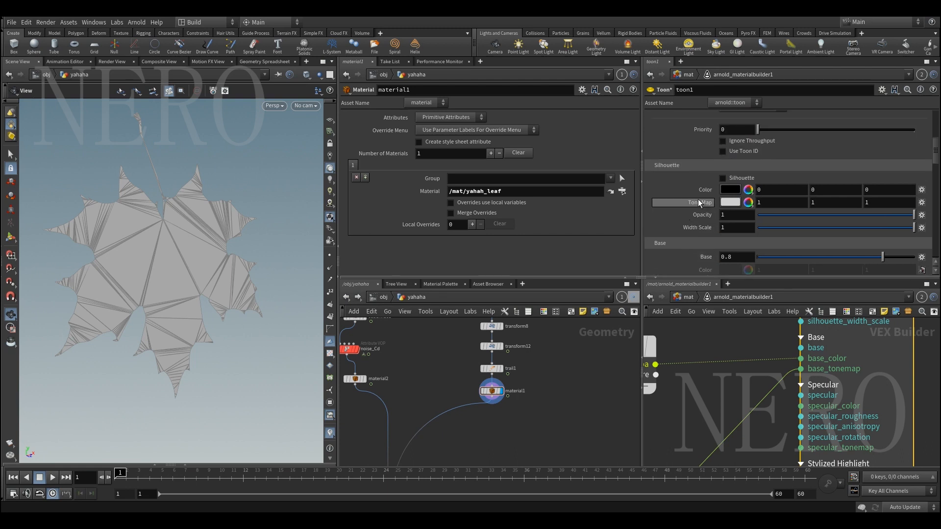
scroll(694, 210, up, 5)
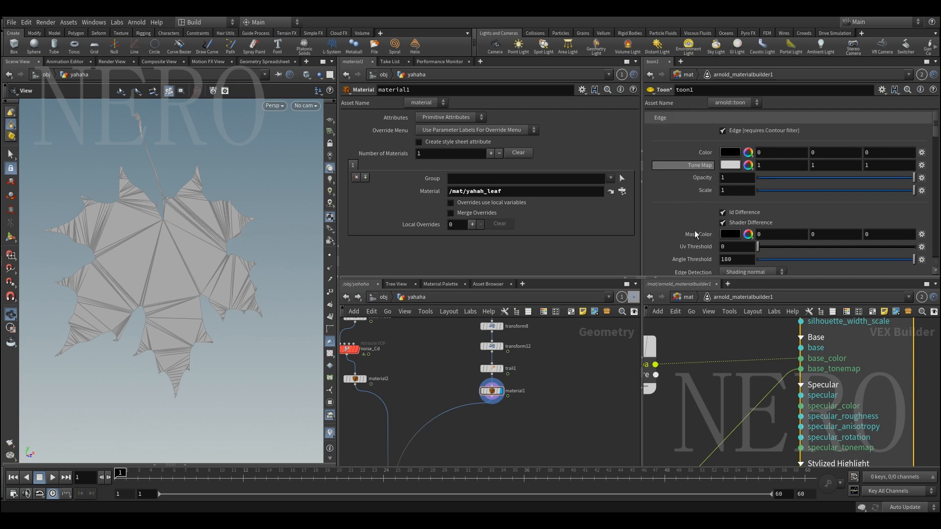
scroll(693, 232, down, 8)
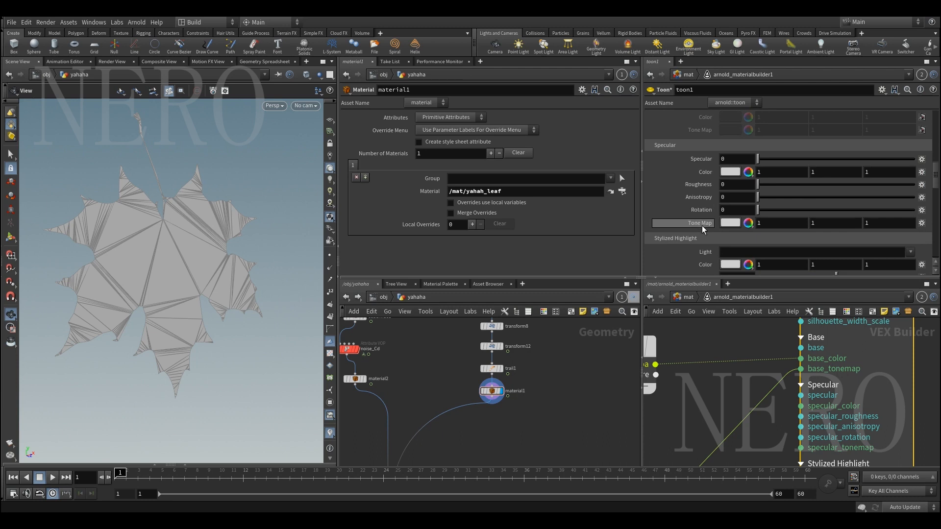
scroll(700, 238, down, 5)
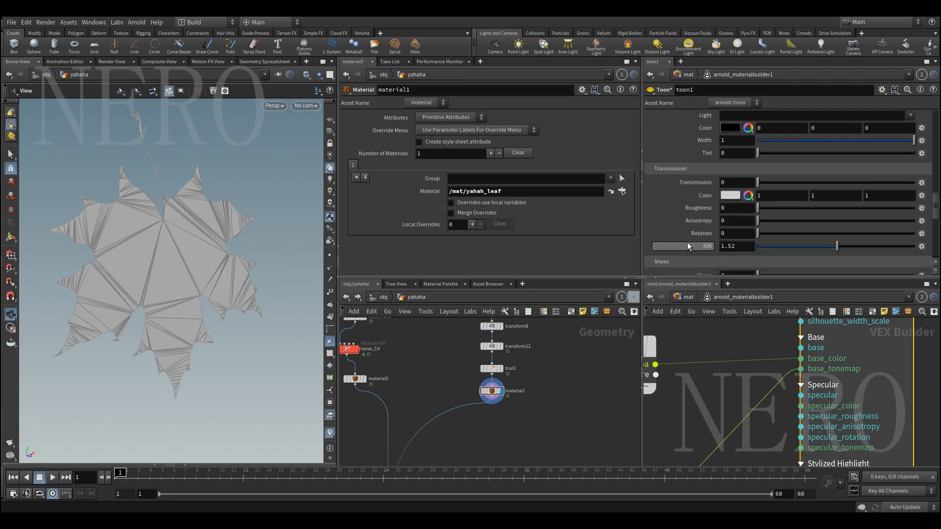
scroll(688, 245, down, 8)
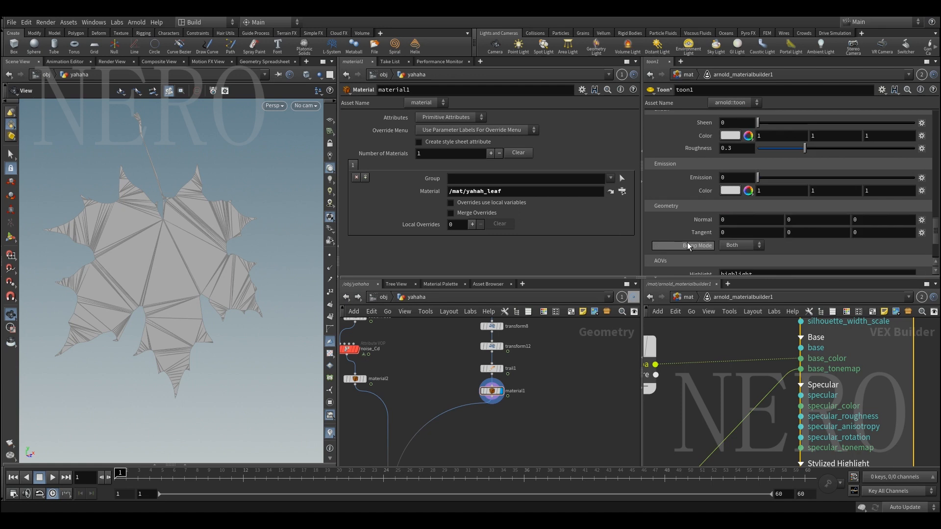
scroll(687, 242, down, 2)
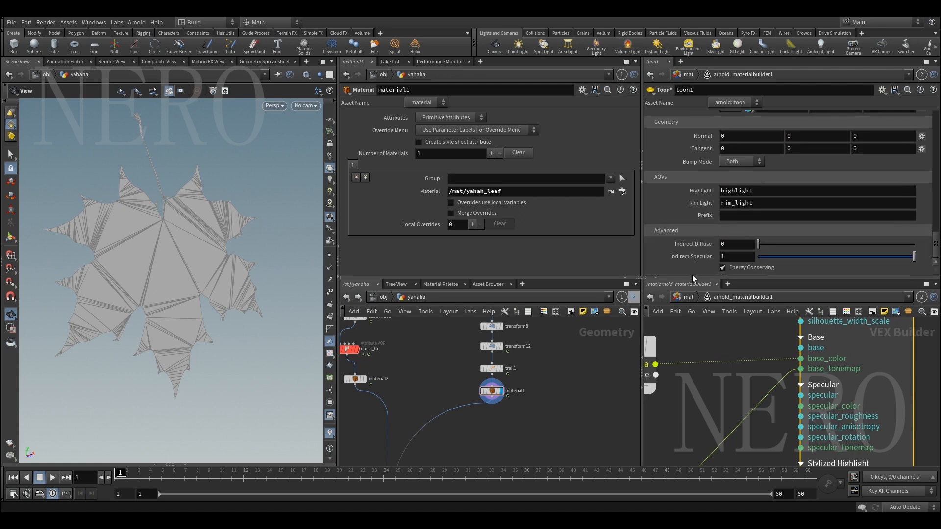
Display the ramp settings of ramp_rgb1 and frame the whole leaf in the 3D viewport
scroll(714, 370, down, 5)
middle_drag(715, 371, 773, 330)
scroll(696, 362, up, 3)
click(741, 368)
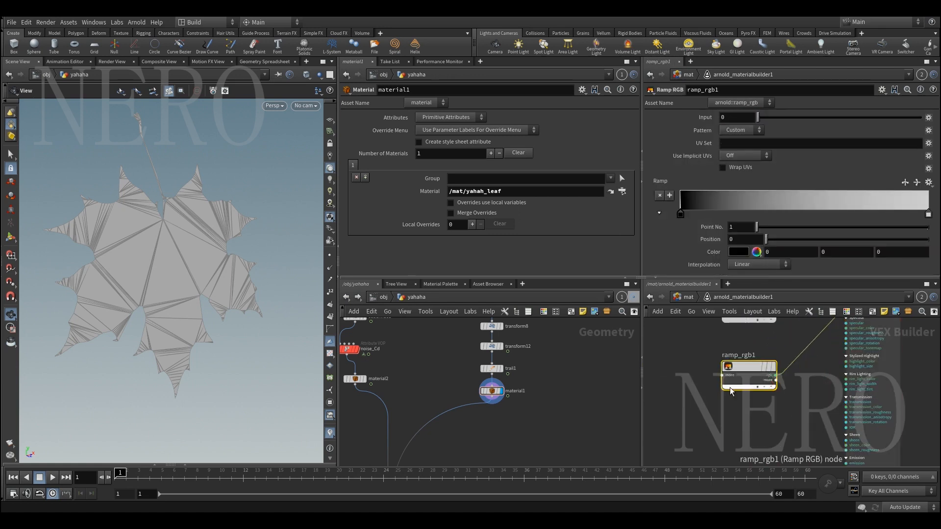
drag(173, 270, 191, 248)
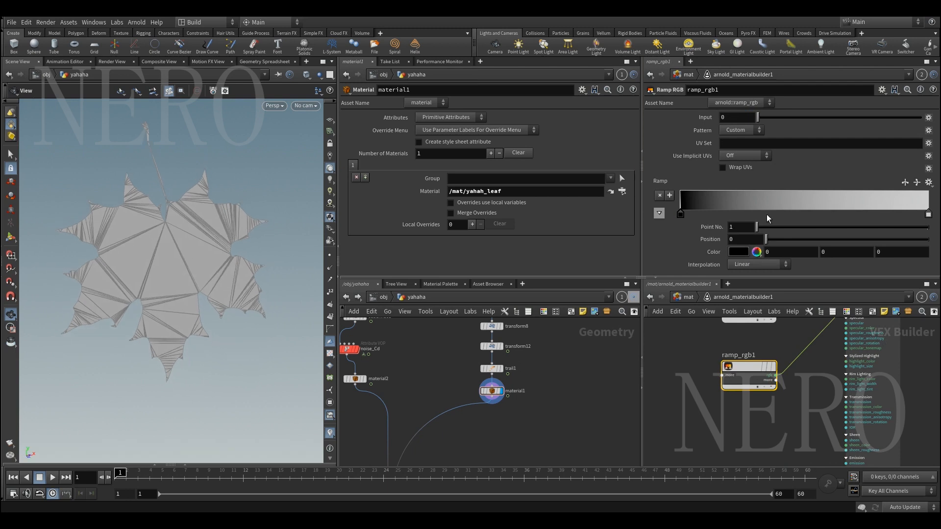
scroll(231, 325, down, 4)
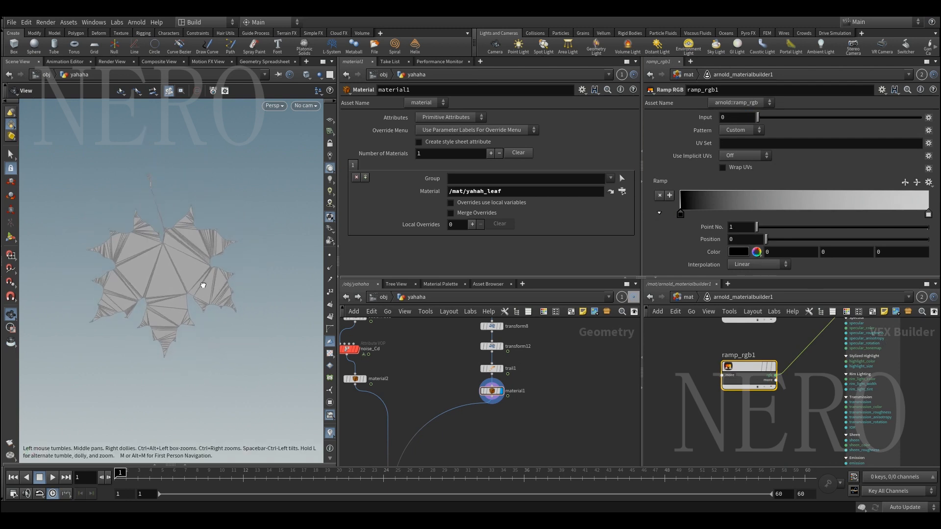
middle_drag(195, 267, 174, 273)
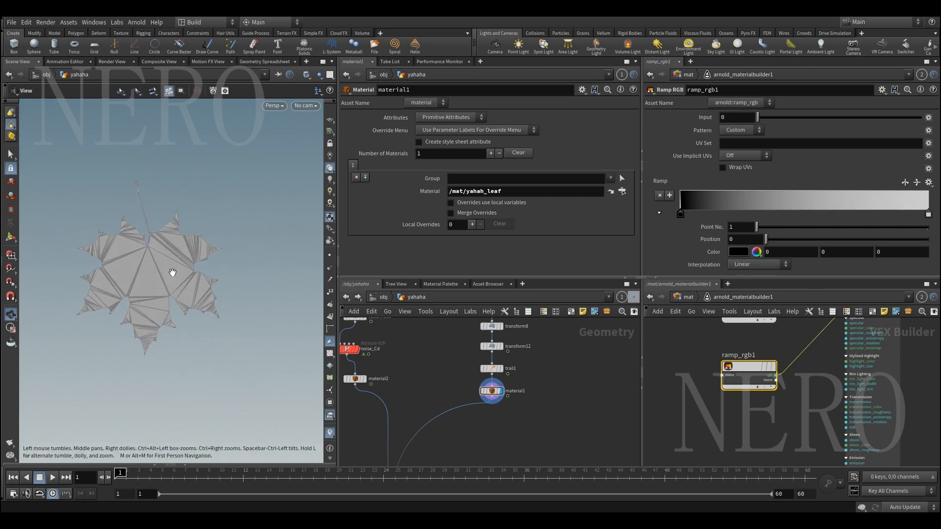
Start a screen snip around the leaf in the viewport and draw a red arrow pointing towards the leaf from its upper right
key(F1)
drag(24, 137, 372, 375)
click(201, 389)
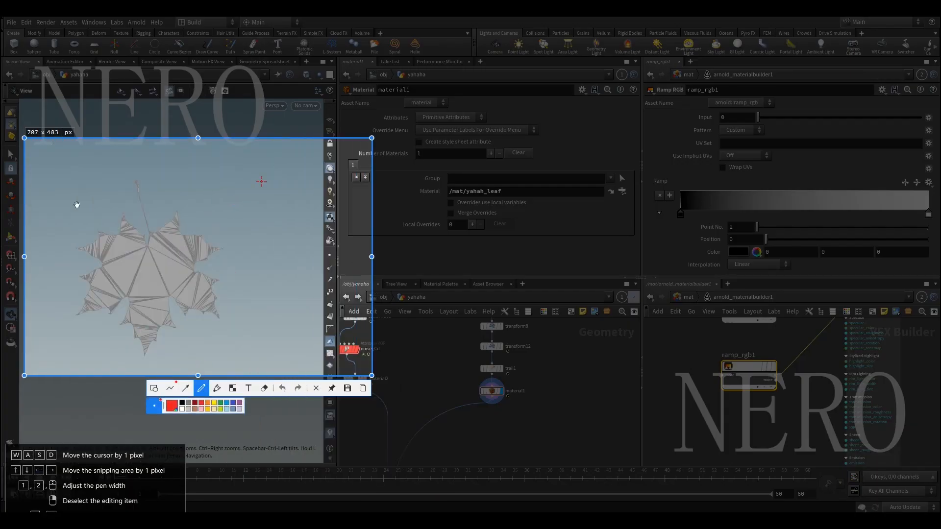
mouse_move(277, 162)
mouse_down()
mouse_move(251, 186)
mouse_move(265, 183)
mouse_up()
Draw red diagonal lines across the leaf in the snip and label the bands between them H, M and S
drag(171, 205, 219, 266)
drag(129, 229, 167, 293)
drag(100, 251, 133, 321)
drag(66, 267, 118, 343)
mouse_move(142, 221)
mouse_down()
mouse_move(146, 243)
mouse_move(165, 235)
mouse_up()
mouse_move(122, 277)
mouse_down()
mouse_move(126, 256)
mouse_move(129, 268)
mouse_move(137, 253)
mouse_move(142, 270)
mouse_move(88, 301)
mouse_up()
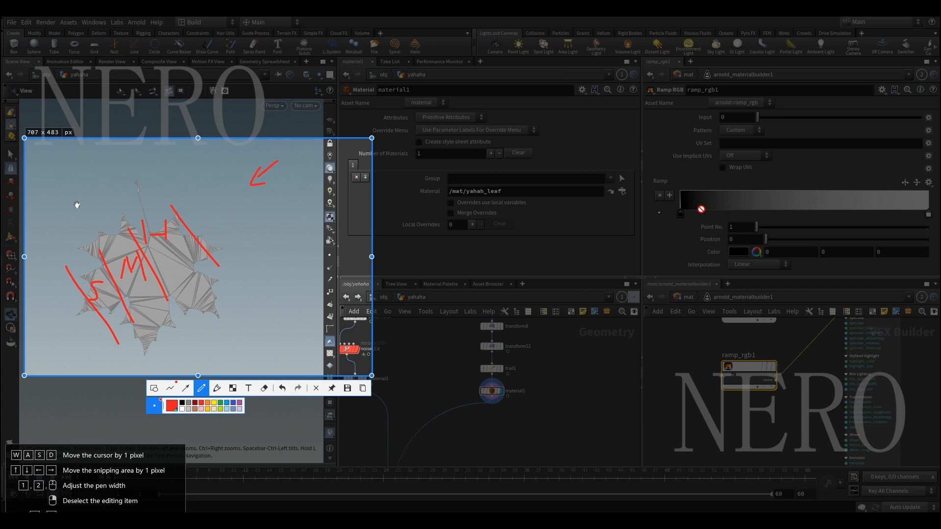
Widen the snip over the ramp settings, mark the ramp and a curve over the leaf labelled 0 to 1 in red, and discard the snip
drag(372, 257, 930, 256)
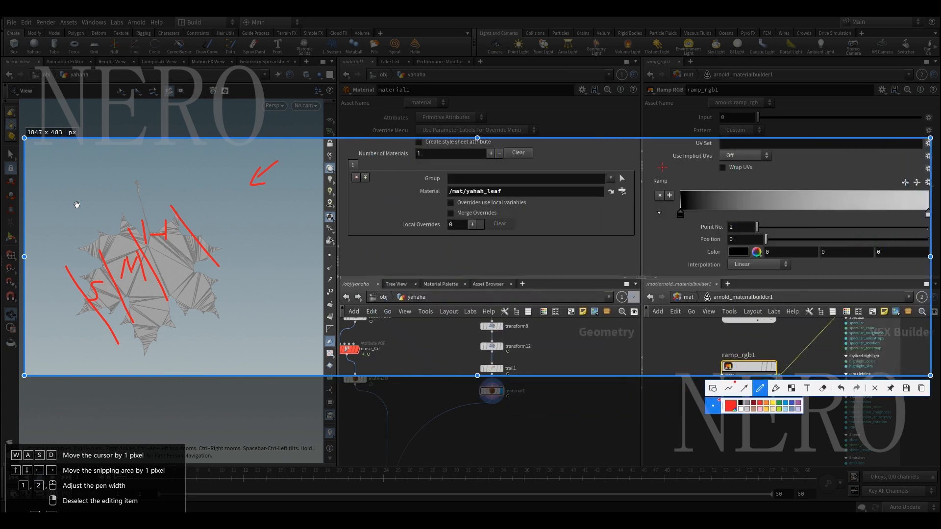
drag(673, 177, 906, 181)
drag(632, 224, 917, 223)
mouse_move(61, 260)
mouse_down()
mouse_move(103, 223)
mouse_move(166, 209)
mouse_move(162, 185)
mouse_up()
mouse_move(57, 247)
mouse_down()
mouse_move(47, 250)
mouse_move(58, 255)
mouse_up()
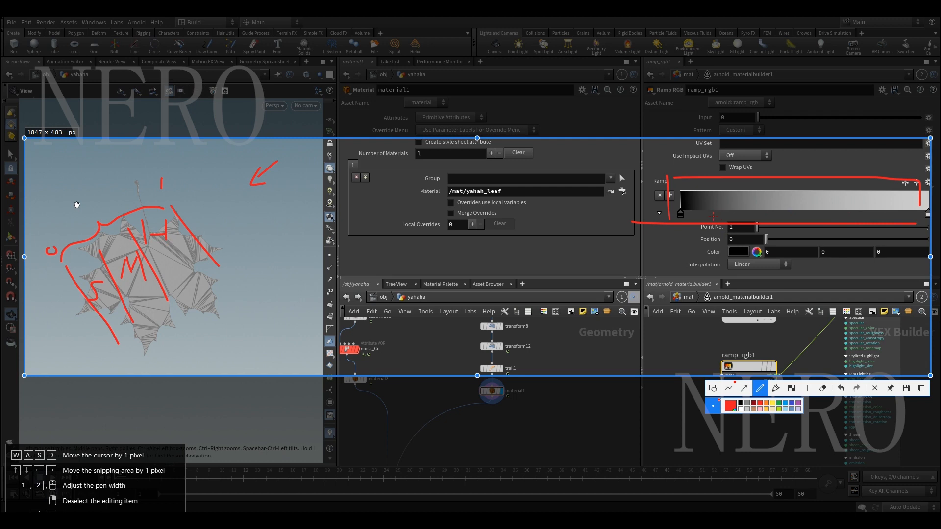
key(Escape)
Set both points of ramp_rgb1 to Constant interpolation and move the white point to position about 0.213
double_click(681, 216)
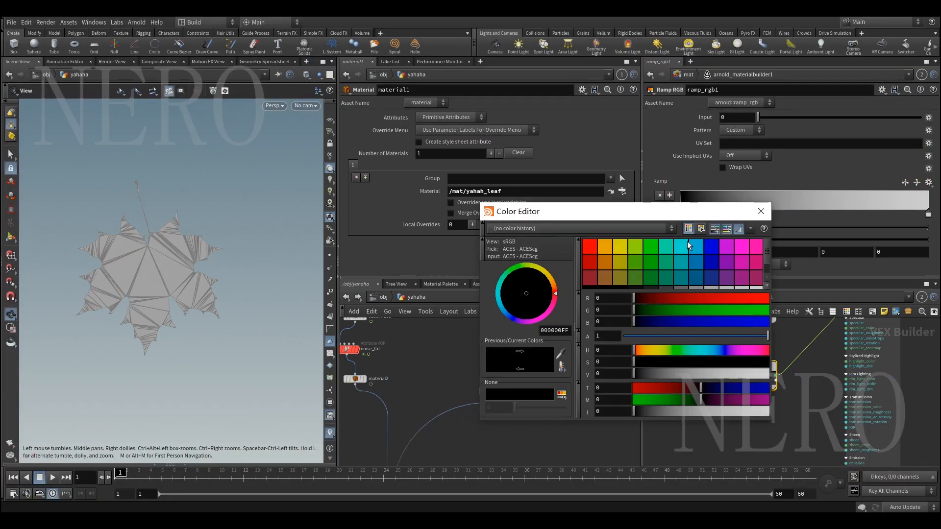
click(761, 212)
click(752, 265)
click(749, 275)
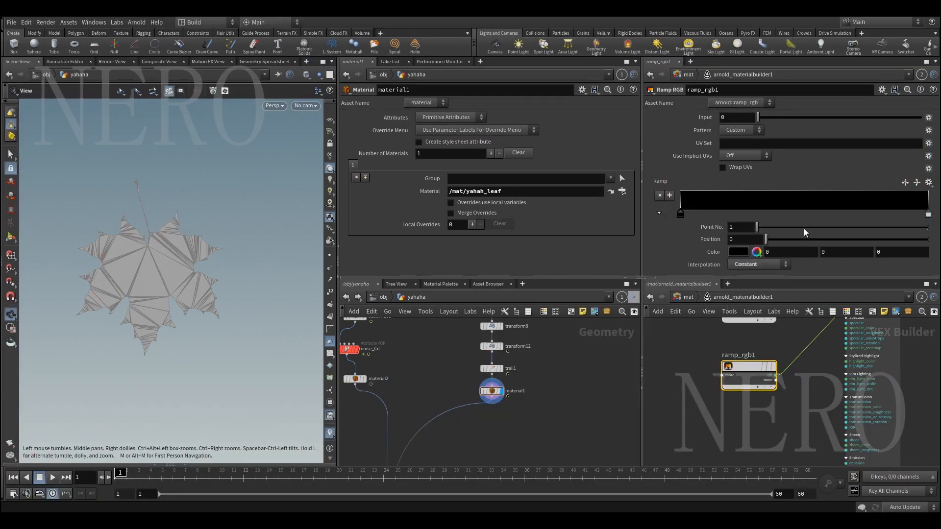
click(927, 214)
click(761, 265)
click(760, 274)
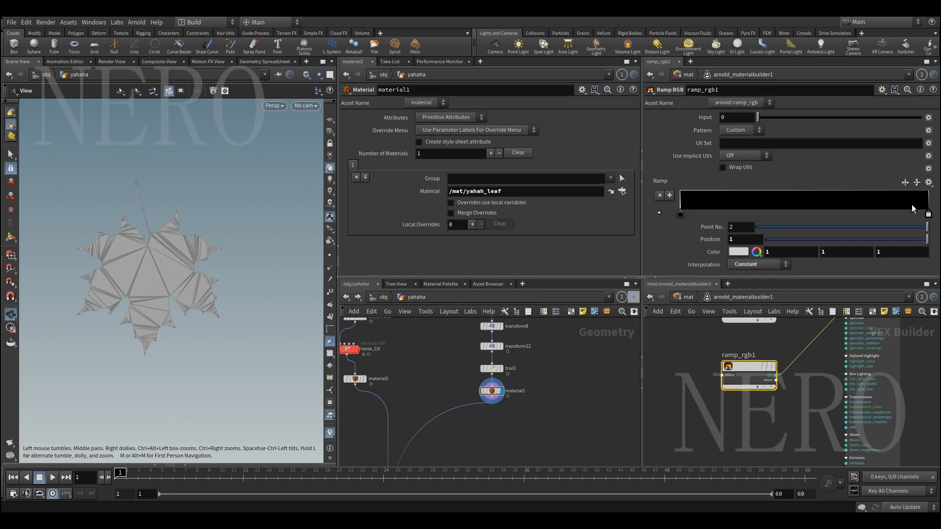
drag(927, 214, 732, 221)
Compare the parameters of image1 and ramp_rgb1 by displaying each node's settings in turn
middle_drag(813, 341, 746, 381)
scroll(752, 375, down, 2)
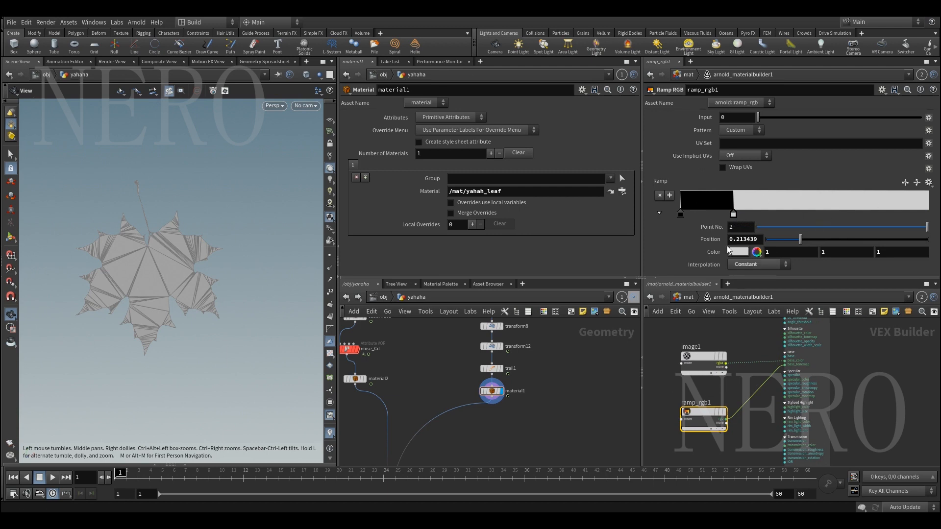
click(698, 356)
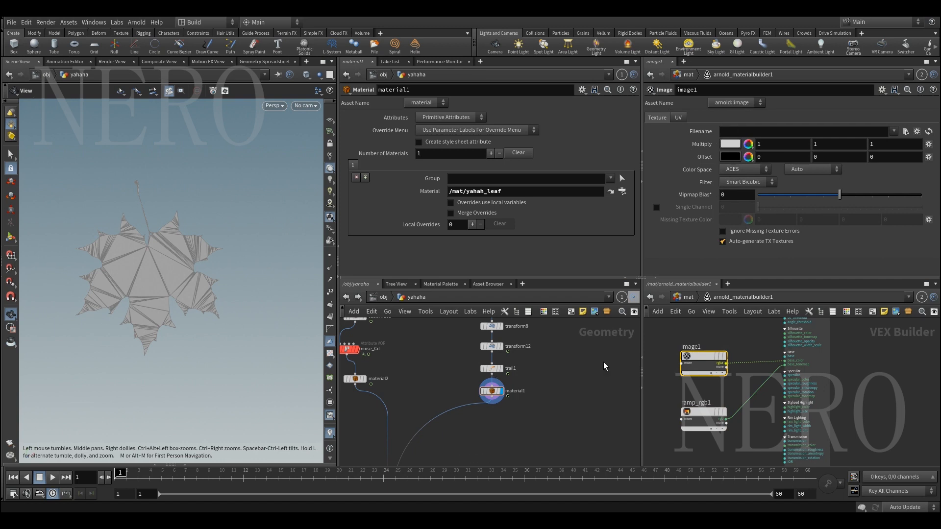
click(703, 414)
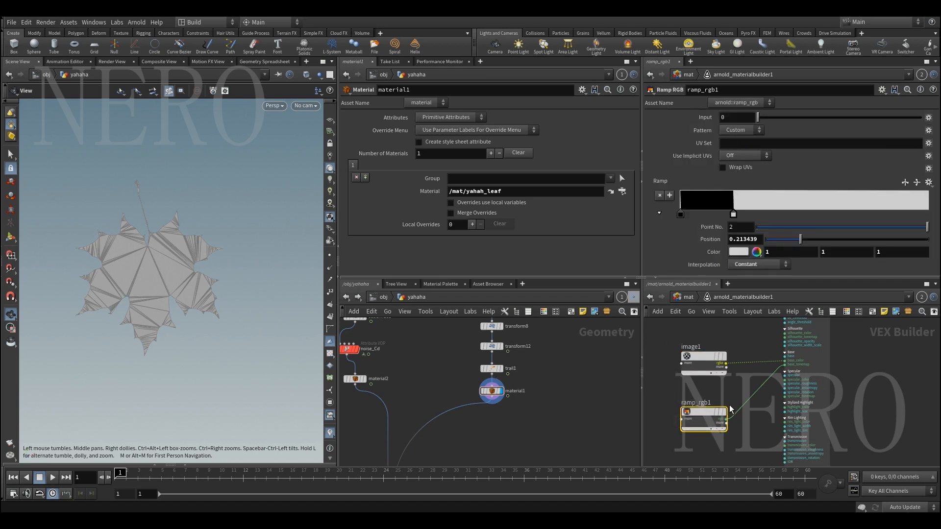
click(700, 353)
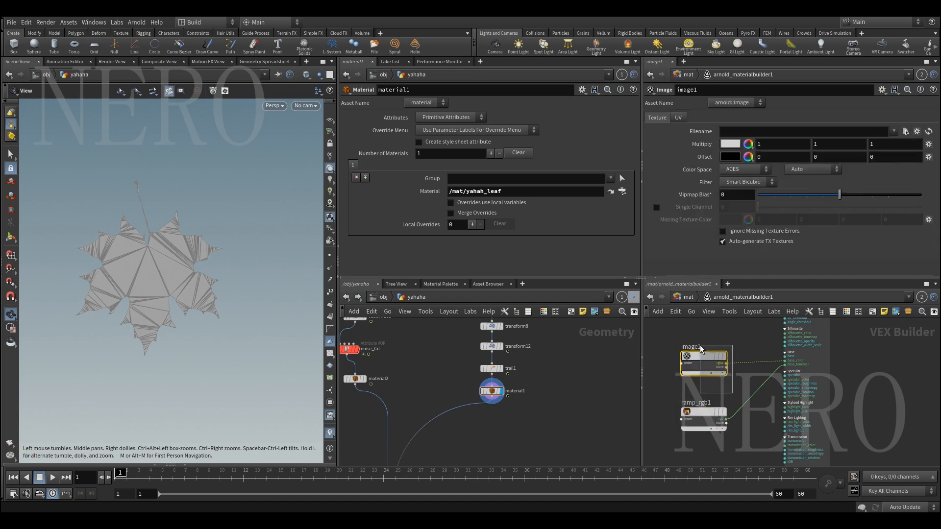
Disconnect image1 from toon1's base_color input, keeping the ramp wired to base_tonemap
middle_drag(683, 336, 727, 350)
drag(757, 371, 746, 342)
drag(783, 379, 862, 391)
scroll(765, 379, up, 6)
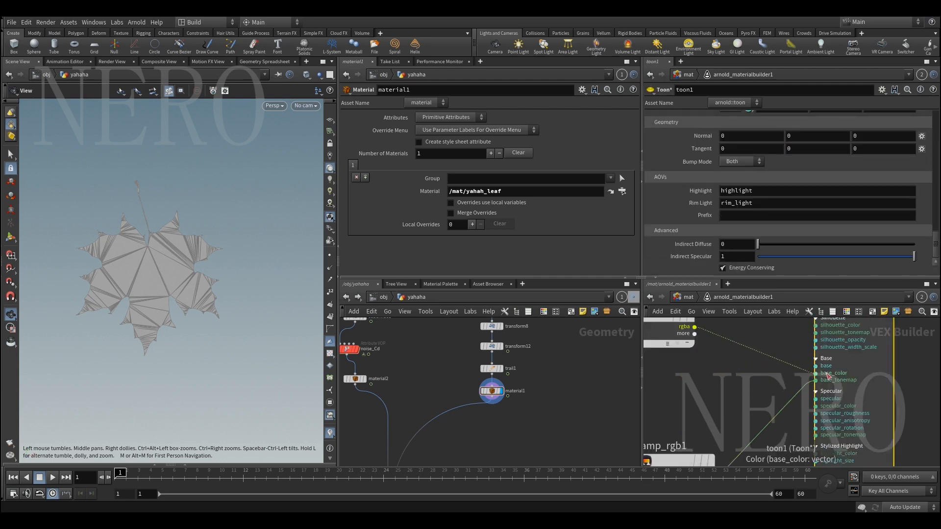
scroll(691, 234, down, 10)
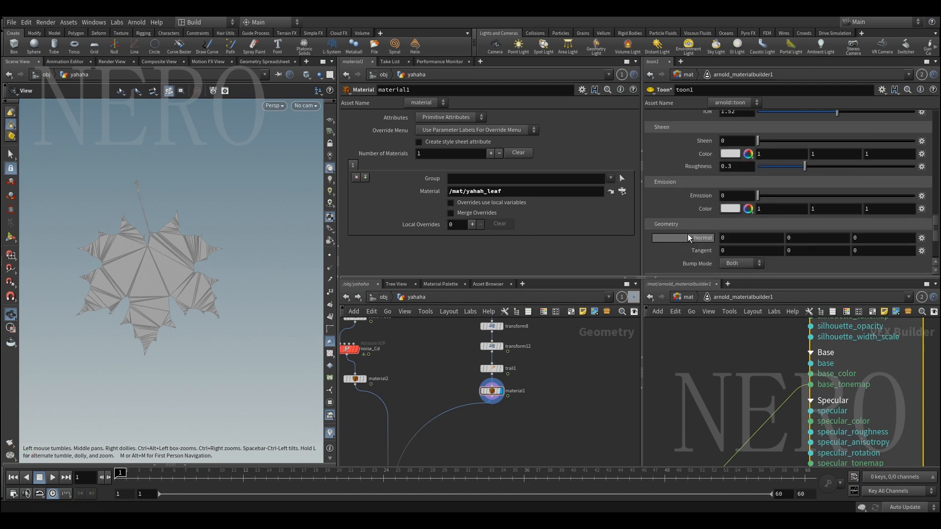
Set toon1's Base Color to orange with RGB values 1, 0.5, 0
scroll(692, 233, up, 10)
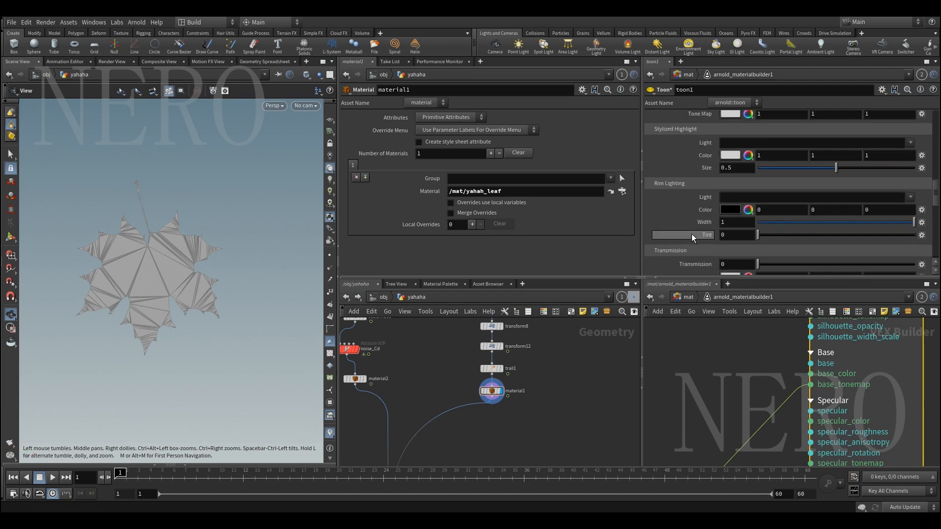
scroll(692, 237, up, 4)
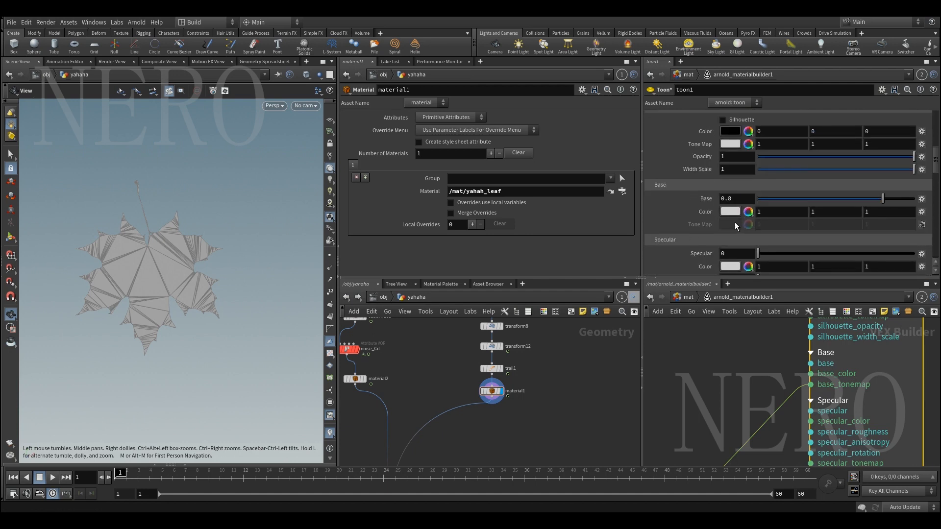
click(731, 211)
click(609, 242)
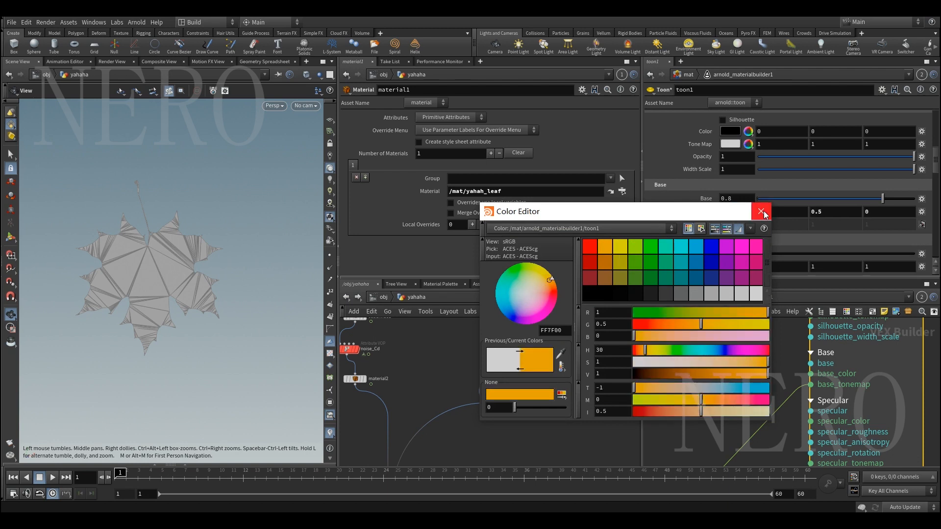
click(761, 211)
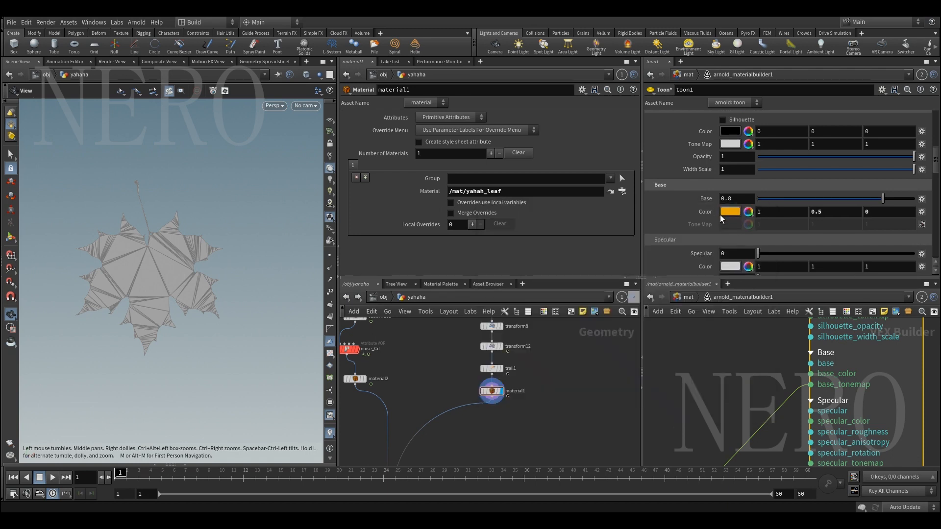
Review ramp_rgb1's two-tone ramp feeding the base tone map, and the texture settings of the unconnected image1
scroll(719, 338, down, 3)
middle_drag(678, 391, 727, 357)
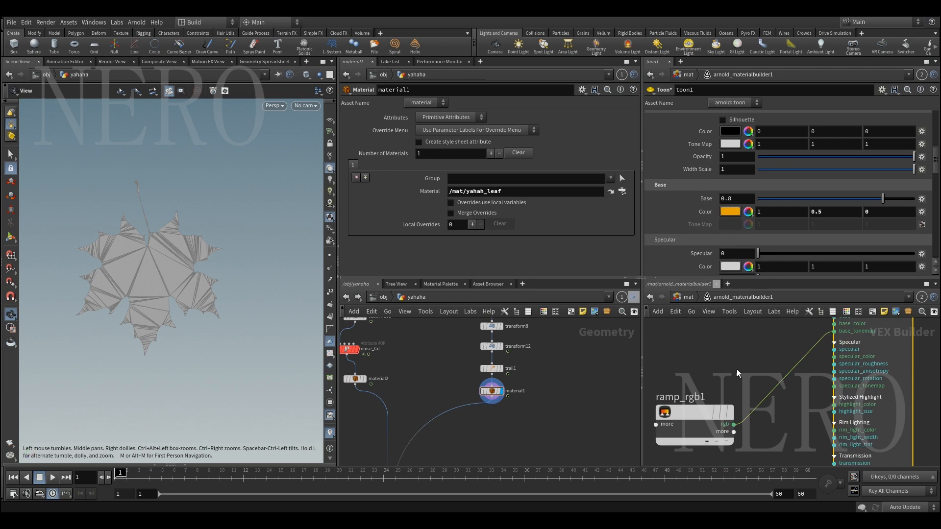
click(705, 414)
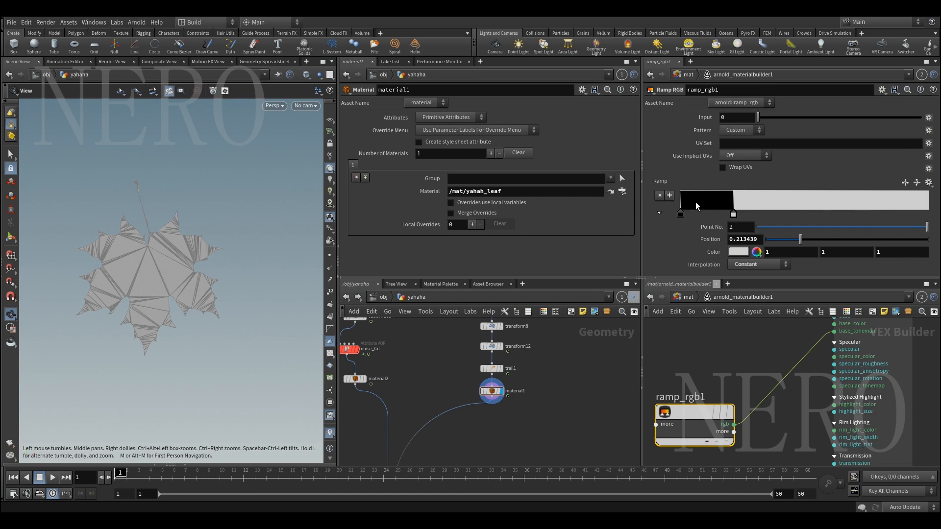
scroll(713, 393, down, 3)
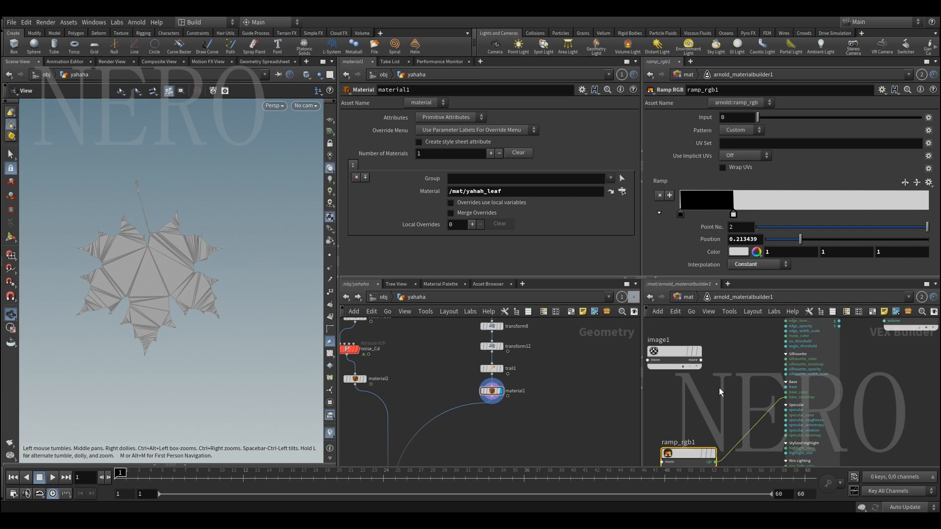
scroll(719, 387, down, 2)
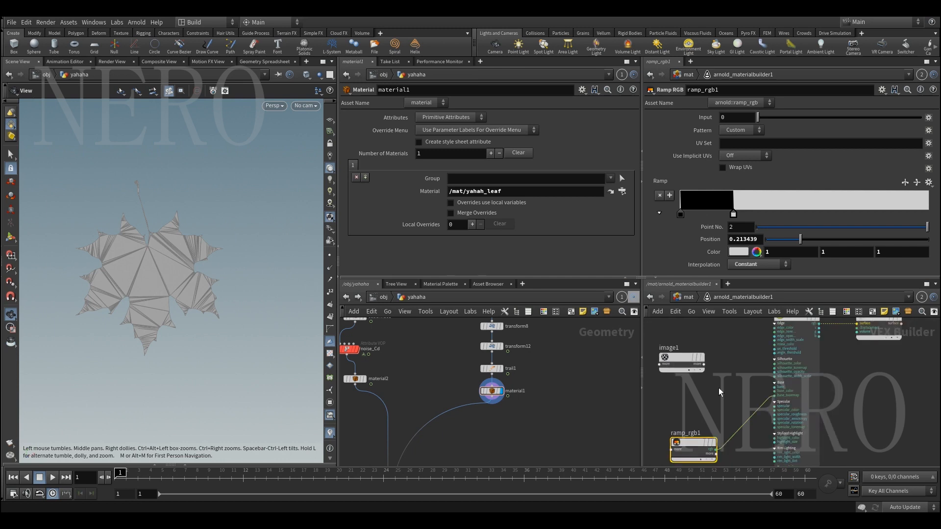
middle_drag(719, 387, 752, 403)
click(726, 374)
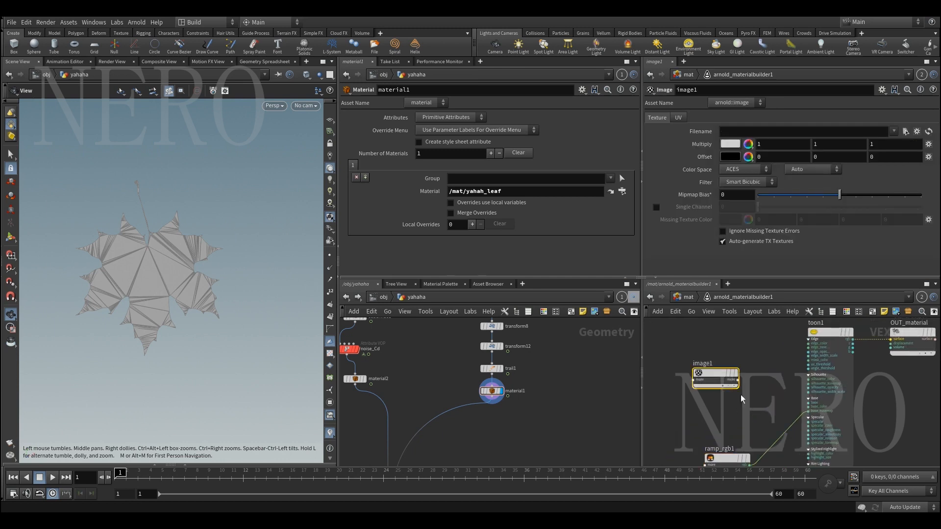
Go up to the mat network and delete arnold_materialbuilder1
scroll(741, 398, up, 1)
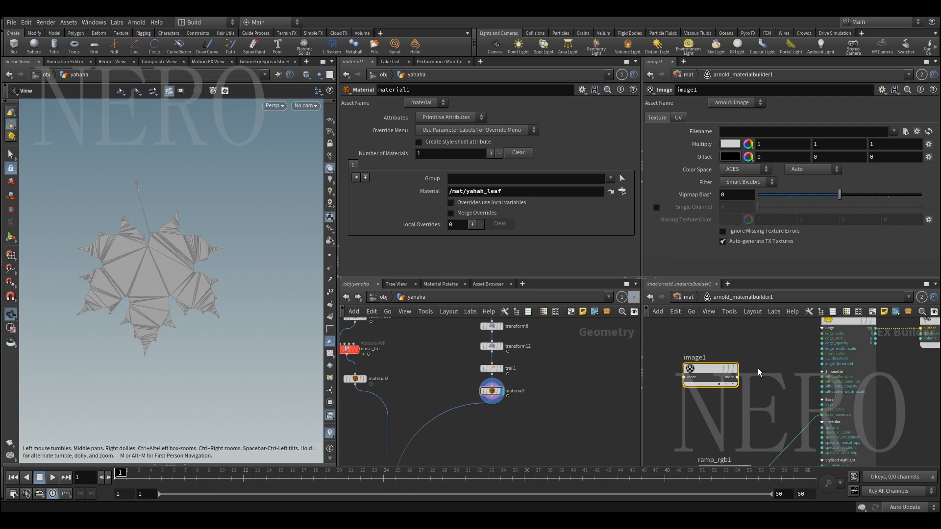
middle_drag(758, 373, 766, 323)
scroll(768, 372, down, 1)
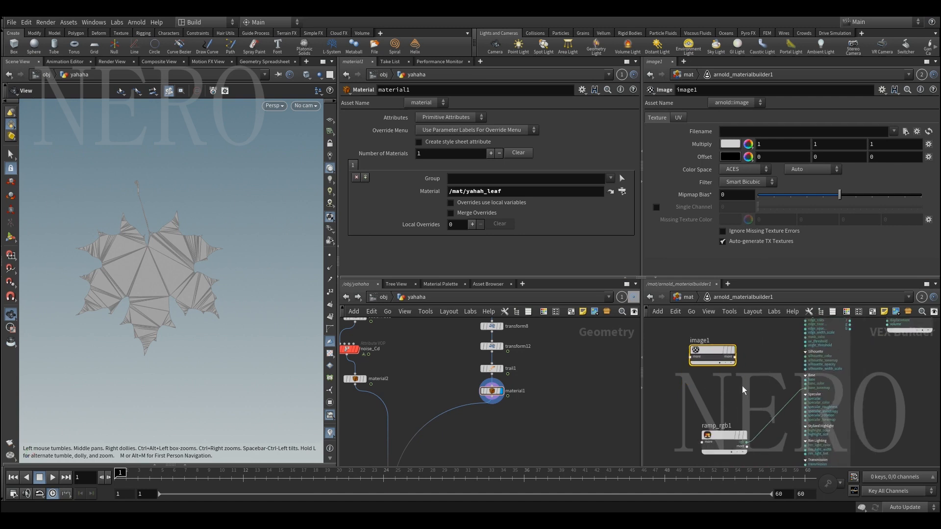
key(u)
scroll(724, 381, down, 1)
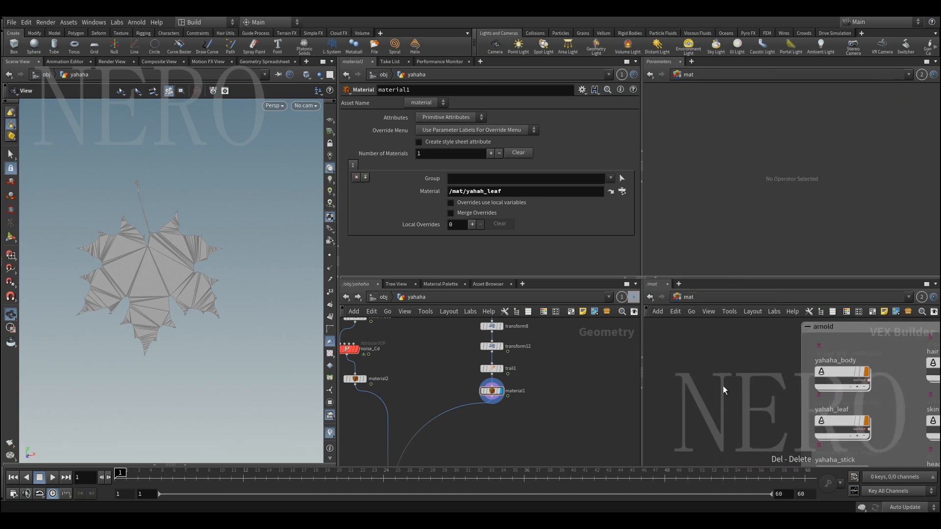
Display the yahaha body from material2 in the viewport, framed and shaded without wireframe
middle_drag(392, 387, 498, 391)
click(463, 381)
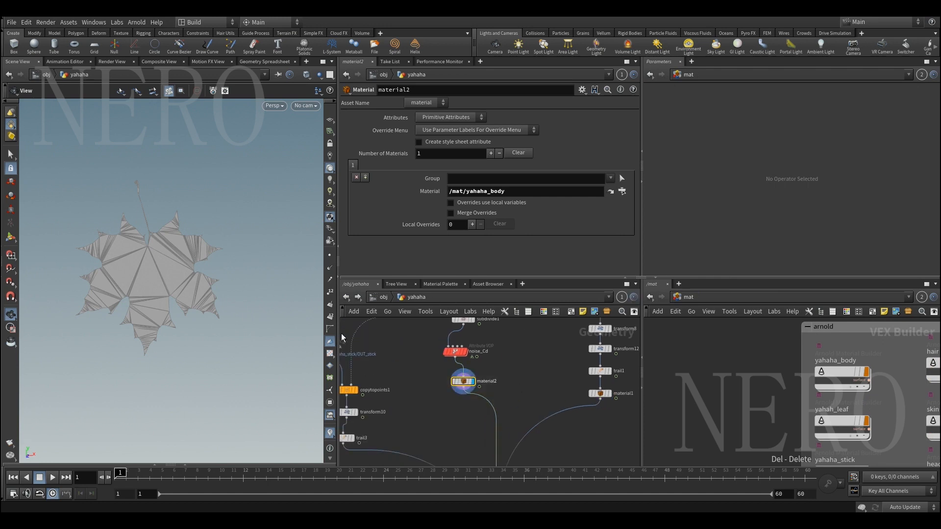
mouse_move(191, 313)
mouse_down()
mouse_move(176, 313)
mouse_move(168, 293)
mouse_move(184, 290)
mouse_up()
scroll(168, 292, up, 3)
key(shift+w)
Straighten noise_Cd and material2 into one column in the geometry network and display the noise_Cd result
drag(455, 351, 463, 349)
drag(465, 384, 465, 397)
click(461, 349)
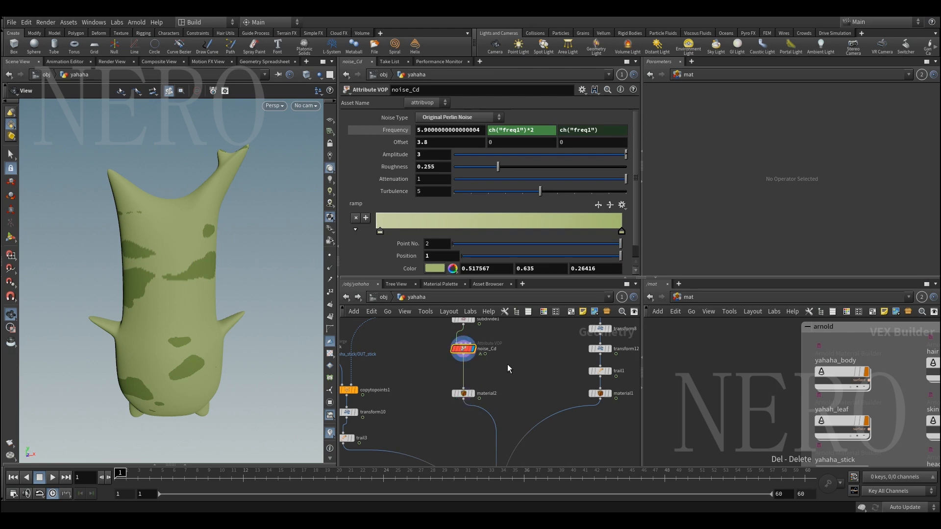
Display the body at subdivide1 with wireframe shading turned on
middle_drag(434, 349, 438, 407)
click(478, 379)
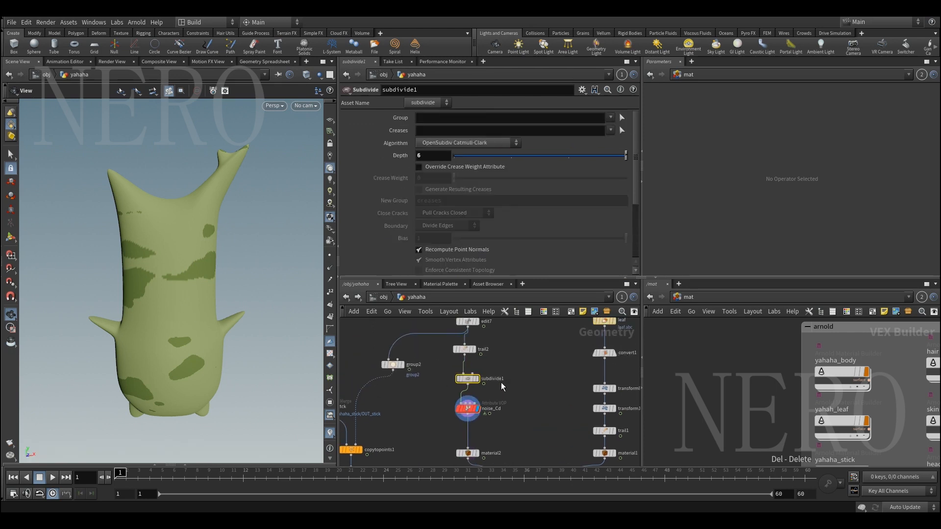
mouse_move(186, 299)
mouse_down()
mouse_move(157, 300)
mouse_move(175, 303)
mouse_up()
key(shift+w)
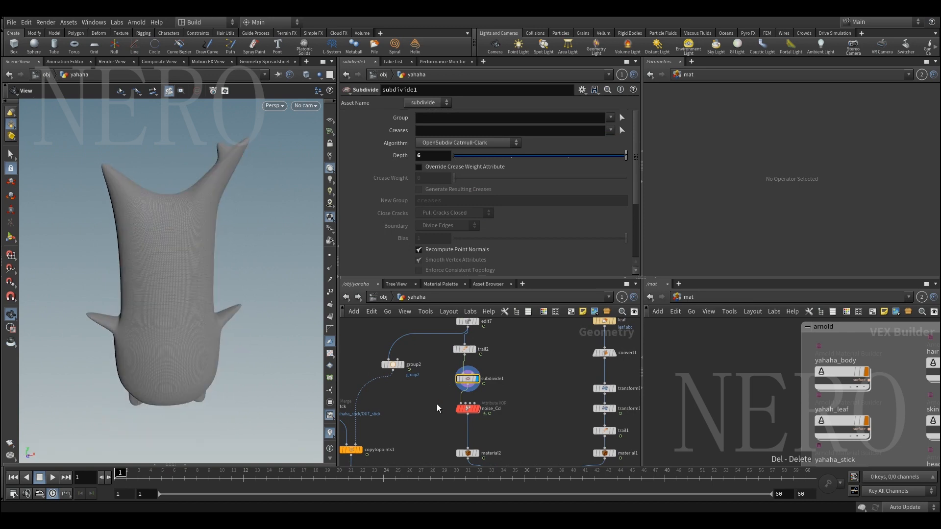
Add an Arnold Material Builder to the mat network and go inside it
middle_drag(728, 382, 731, 373)
key(Tab)
text(arno)
key(Down)
key(Return)
click(722, 372)
key(Return)
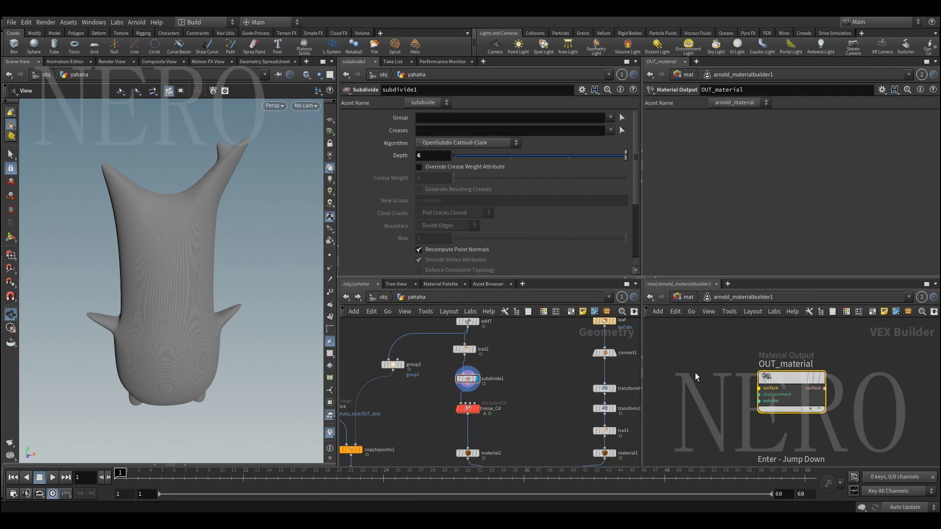
Add a Toon shader and connect its rgb output to the surface input of OUT_material
key(Tab)
text(toon)
key(Return)
click(751, 366)
click(784, 373)
click(867, 373)
middle_drag(722, 337, 898, 335)
Add an Image node in front of toon1
key(Tab)
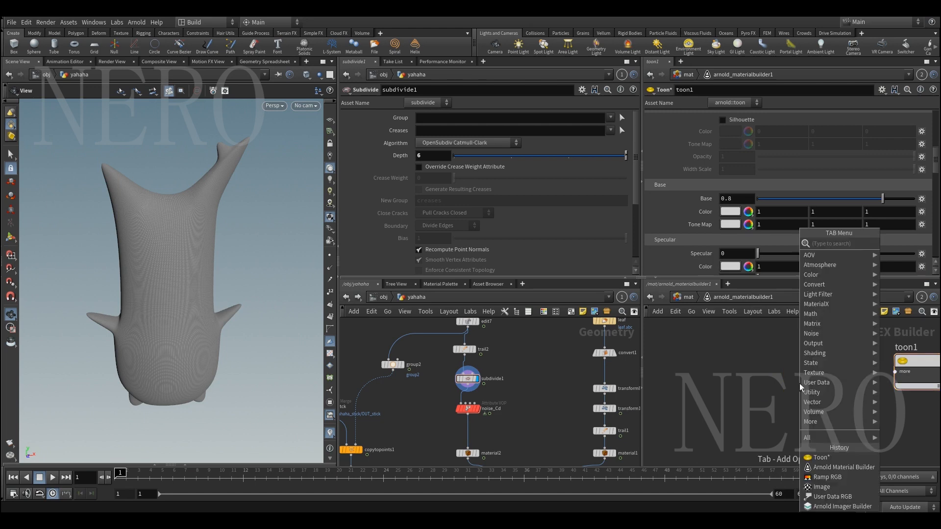
text(im)
key(Return)
click(800, 384)
middle_drag(930, 401, 846, 394)
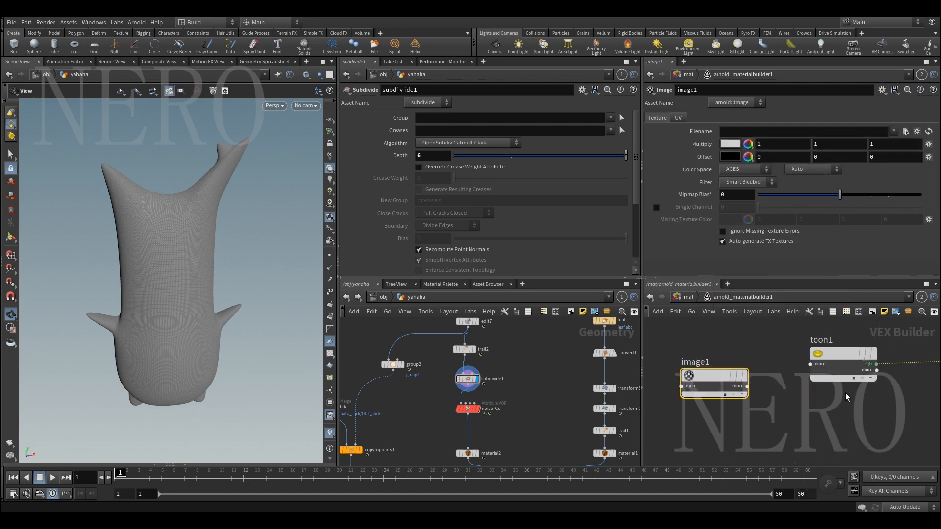
Expand toon1 to show all of its inputs
scroll(846, 394, up, 2)
click(856, 374)
scroll(766, 392, down, 2)
Connect image1's rgba output to toon1's base_color input
middle_drag(697, 399, 725, 414)
scroll(755, 402, up, 3)
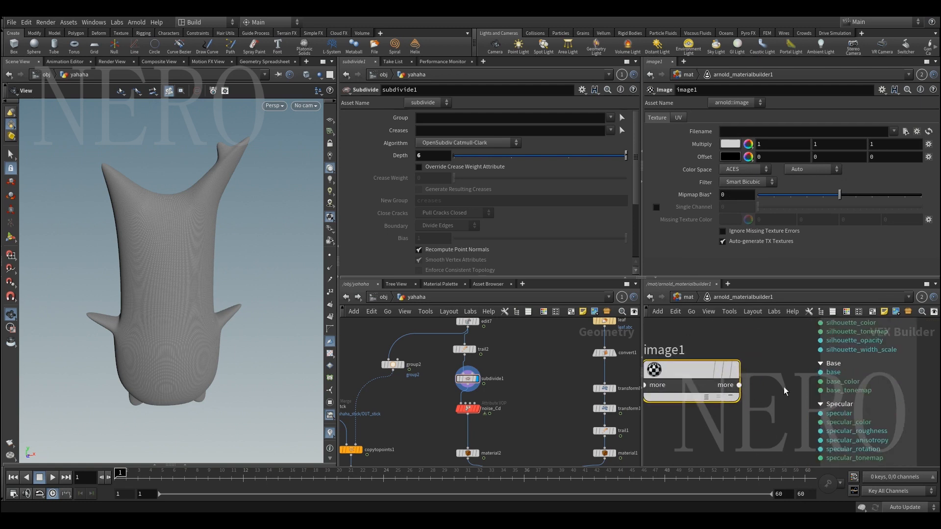
click(739, 385)
click(771, 403)
click(820, 382)
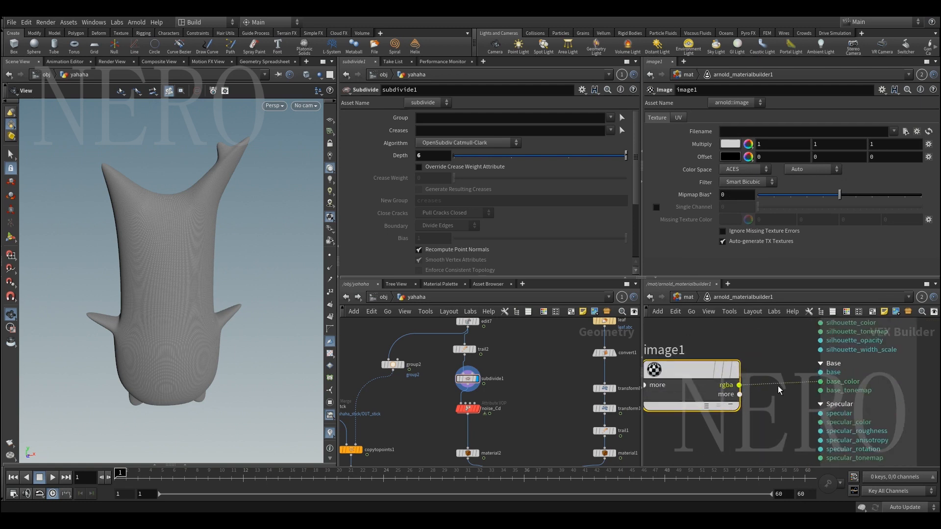
Delete the image1 node and add a User Data RGB node in its place
scroll(775, 385, down, 3)
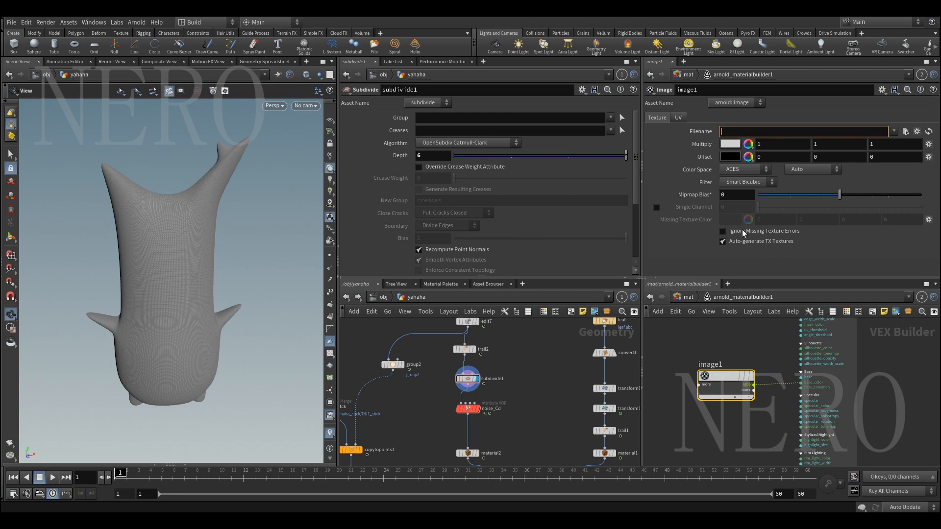
key(Delete)
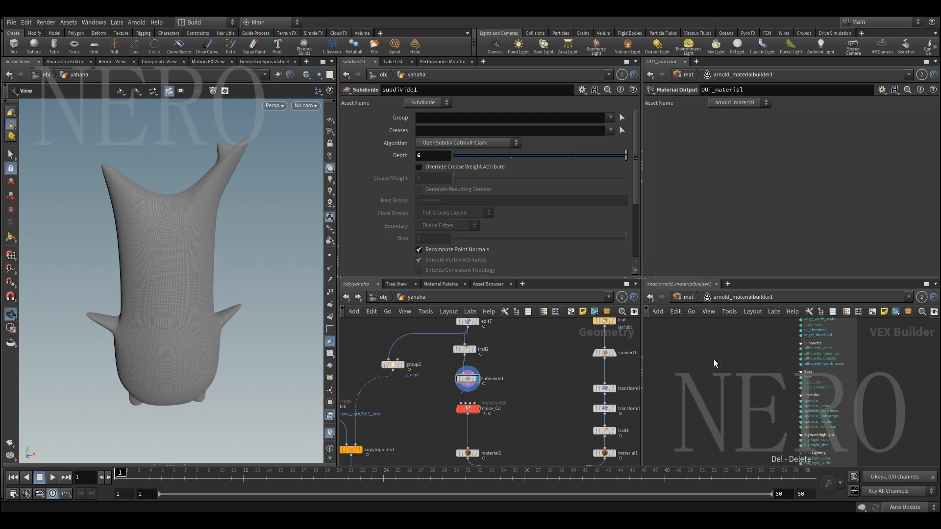
key(Tab)
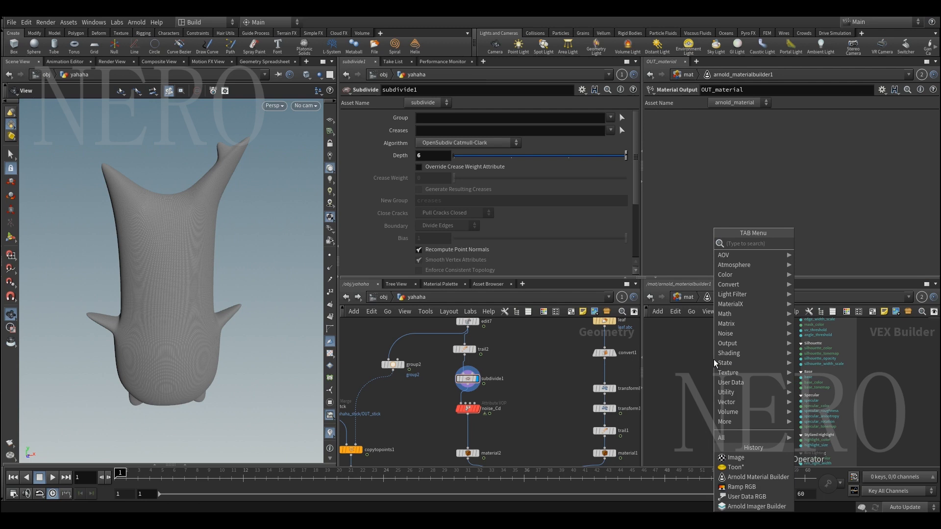
text(user)
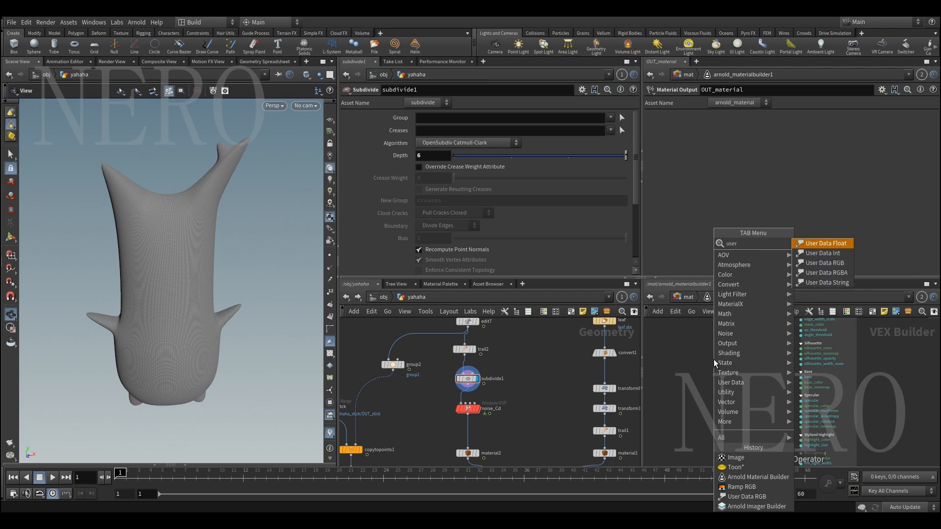
key(Down)
key(Down)
key(Return)
click(713, 362)
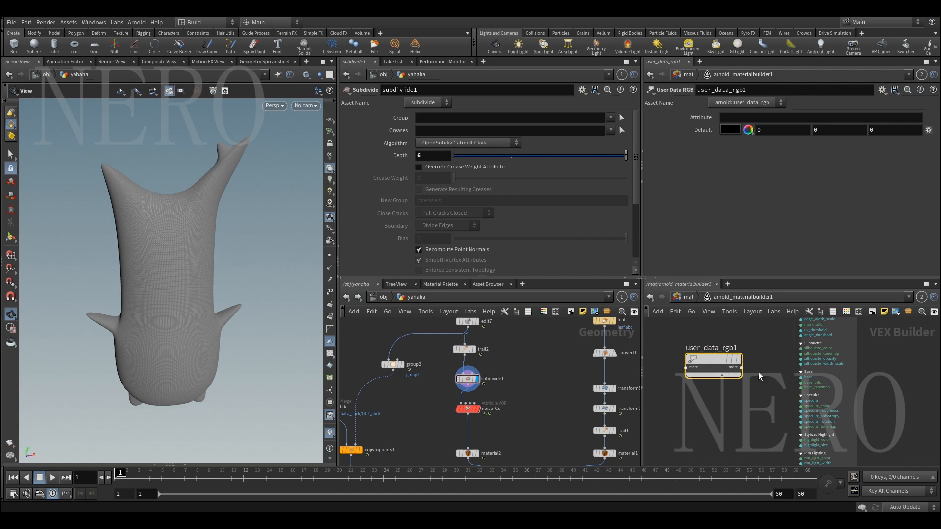
Set user_data_rgb1's attribute to Cd and connect its rgb output to toon1's base_color input
click(736, 119)
key(Return)
scroll(757, 389, up, 3)
click(733, 359)
click(820, 380)
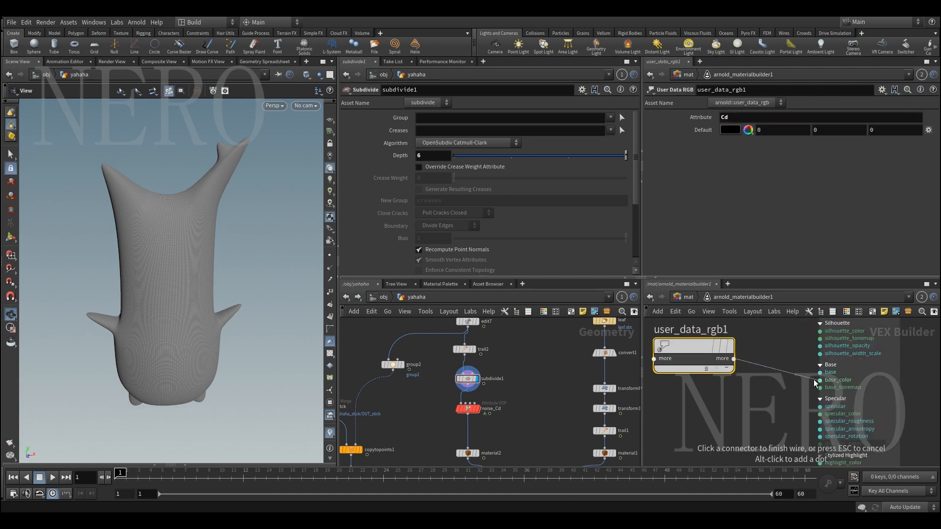
scroll(726, 347, down, 2)
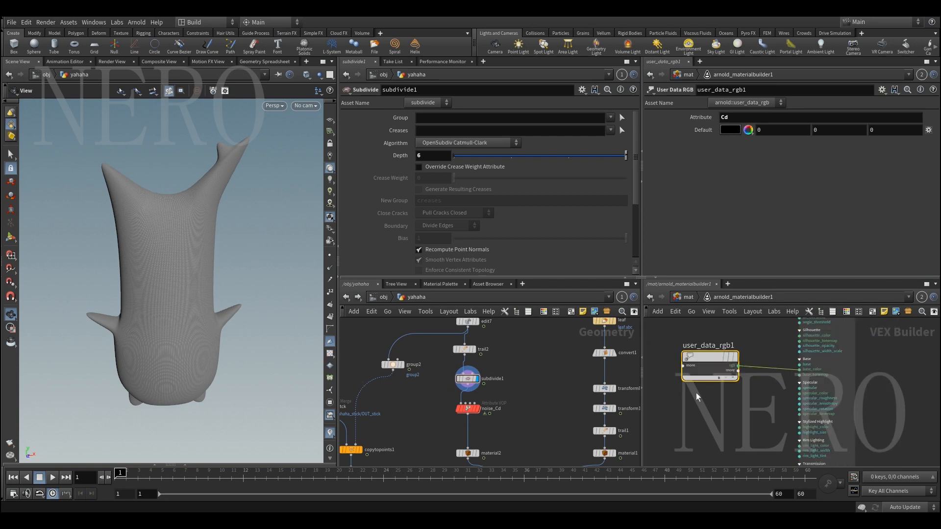
Display the noise_Cd node in the yahaha network and inspect its node info for the point attributes
drag(434, 376, 520, 389)
drag(433, 399, 521, 434)
click(476, 409)
scroll(461, 412, up, 2)
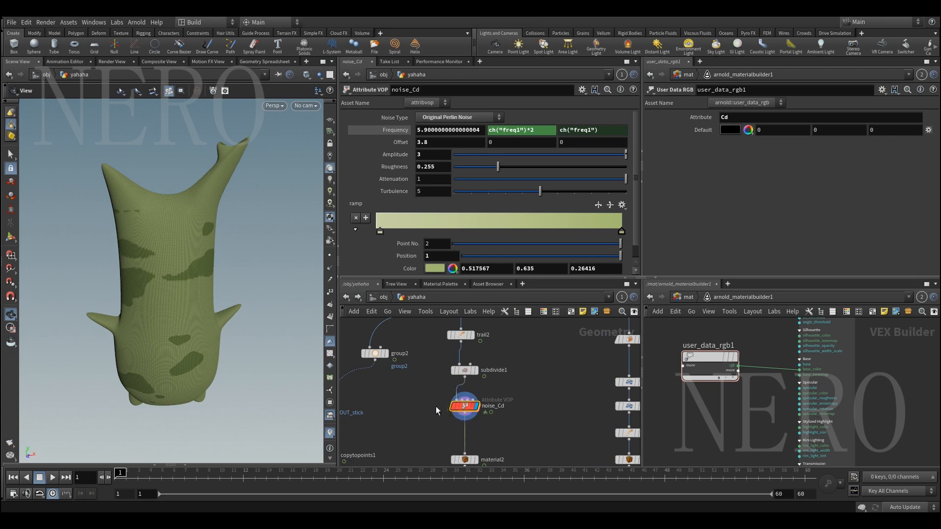
click(443, 407)
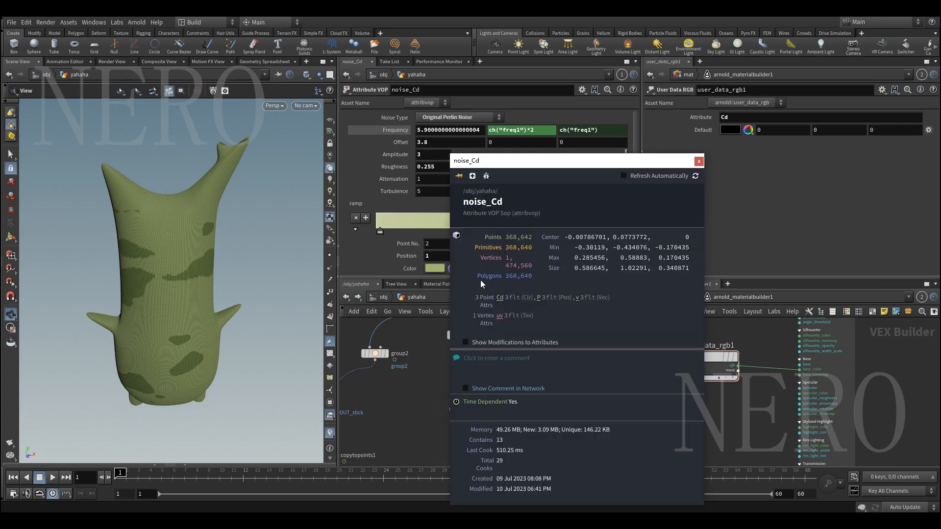
click(423, 402)
Open the noise_Cd network and pull ramp1 out of the wire between rint1 and geometryvopoutput1
scroll(422, 403, down, 1)
middle_drag(422, 403, 473, 393)
scroll(474, 391, up, 2)
drag(465, 382, 571, 410)
double_click(532, 398)
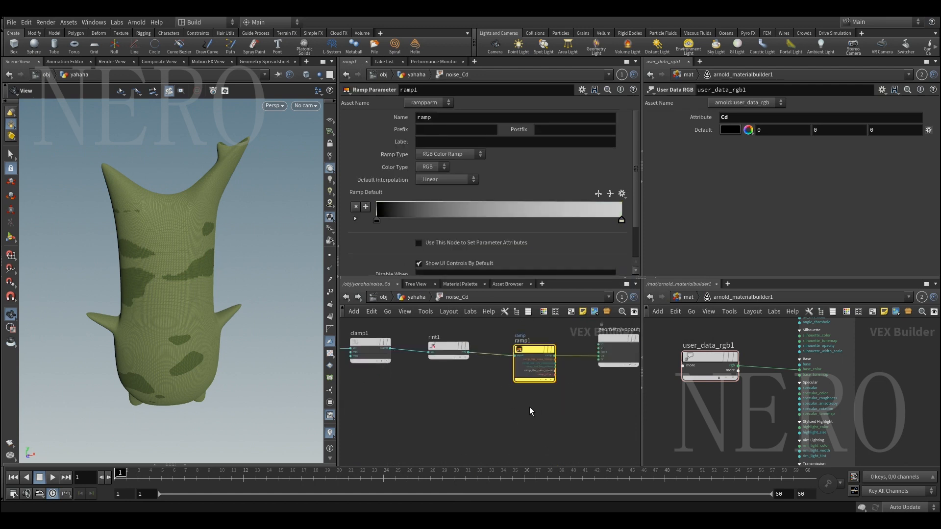
drag(543, 376, 524, 405)
key(ctrl+z)
middle_drag(380, 400, 451, 410)
scroll(452, 409, up, 1)
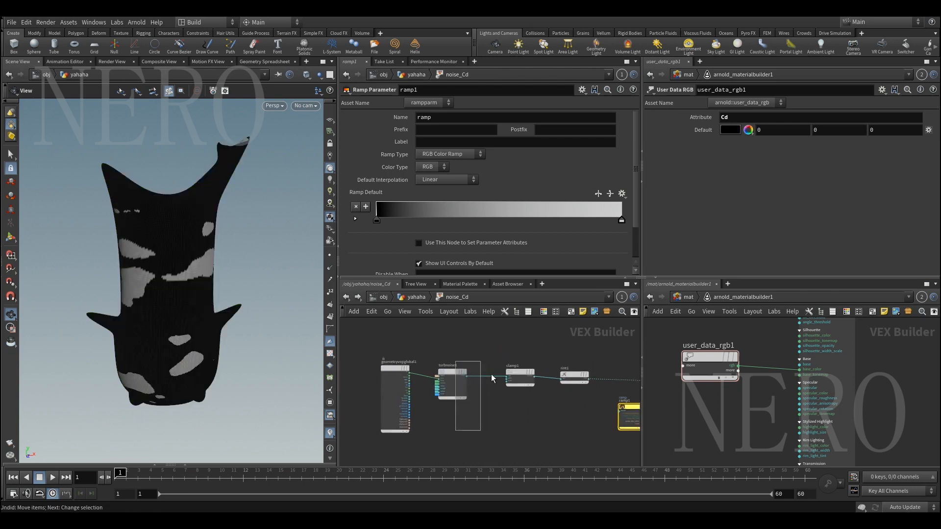
Bypass clamp1 and rint1, and examine the raw turbnoise1 pattern on the body
drag(491, 374, 596, 392)
click(465, 376)
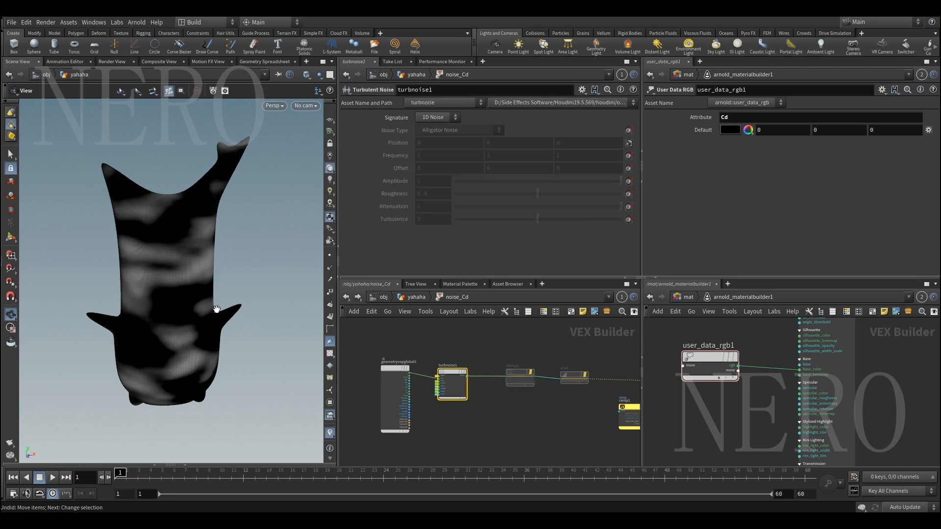
scroll(172, 299, up, 3)
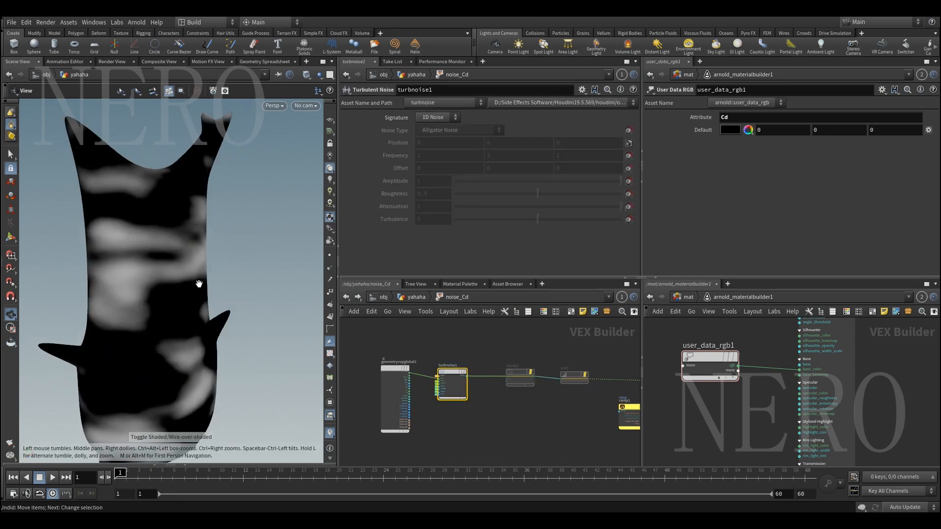
drag(198, 284, 177, 300)
scroll(483, 409, up, 3)
scroll(457, 380, down, 2)
middle_drag(497, 409, 448, 418)
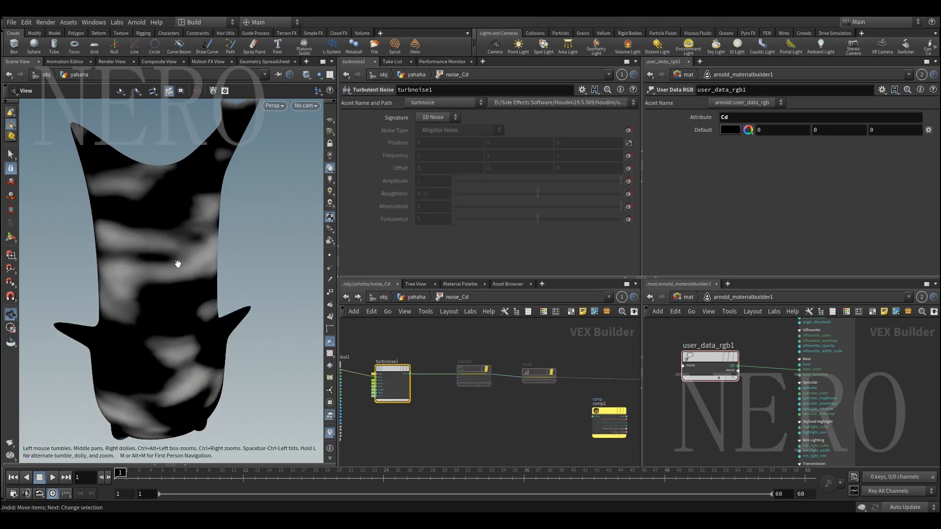
Re-enable clamp1 and examine its Min and Max limits
click(472, 378)
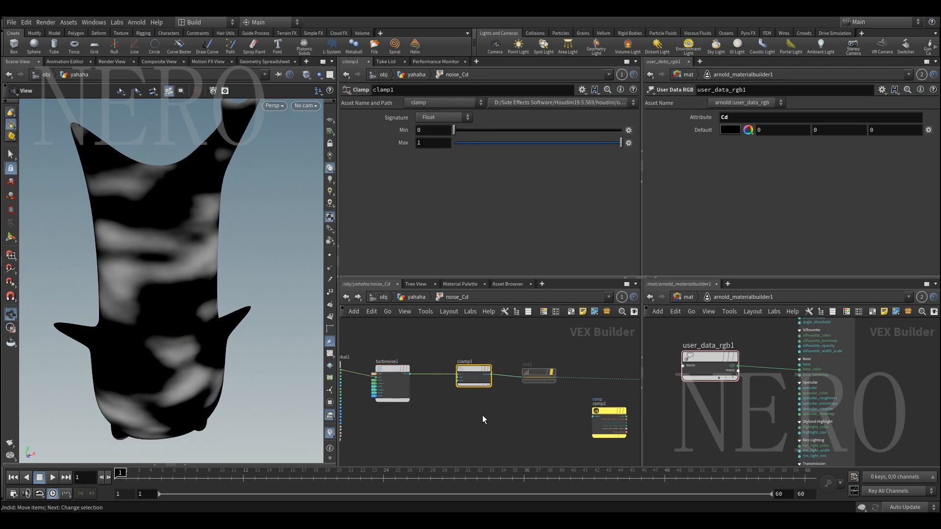
middle_drag(500, 409, 466, 417)
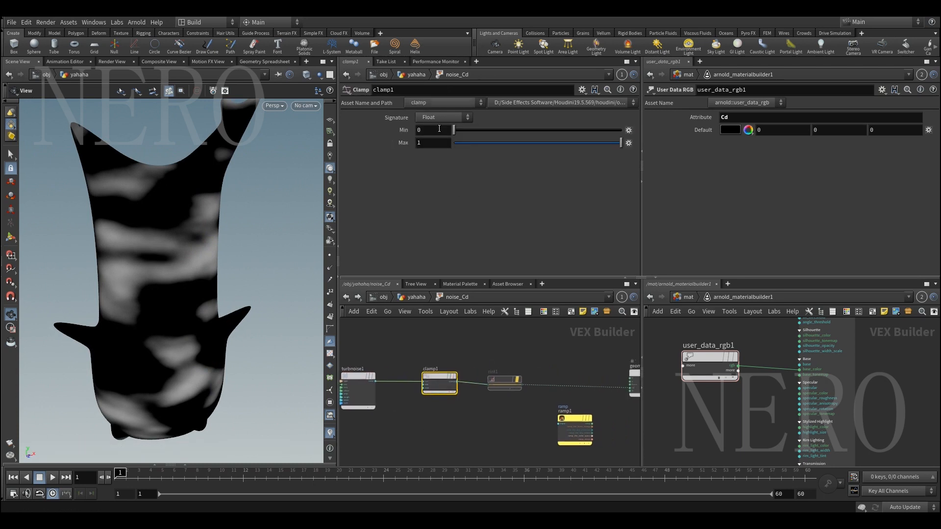
drag(423, 146, 366, 148)
click(432, 215)
Re-enable rint1 and reinsert ramp1 into the wire between rint1 and geometryvopoutput1
middle_drag(533, 355, 459, 354)
scroll(461, 353, up, 1)
drag(454, 351, 407, 430)
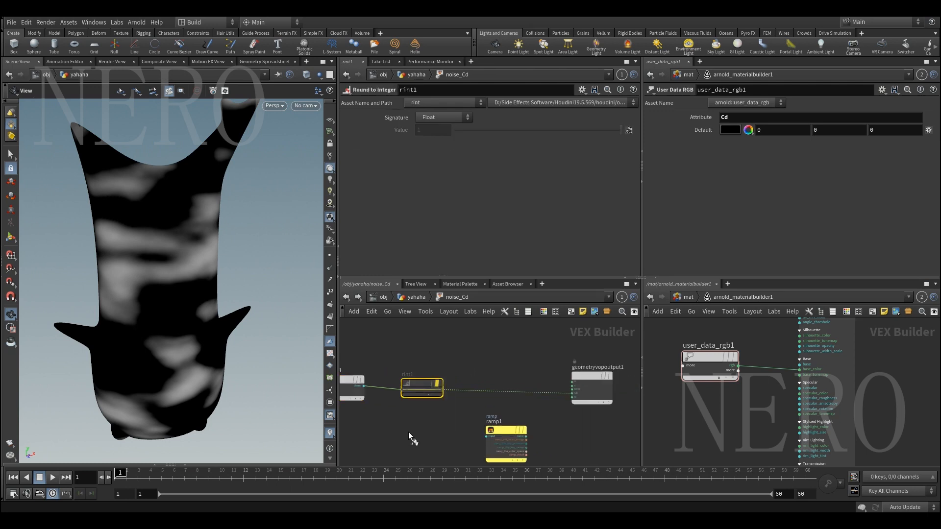
key(b)
drag(418, 383, 428, 382)
scroll(124, 263, down, 4)
drag(131, 288, 152, 295)
click(505, 429)
drag(504, 428, 514, 372)
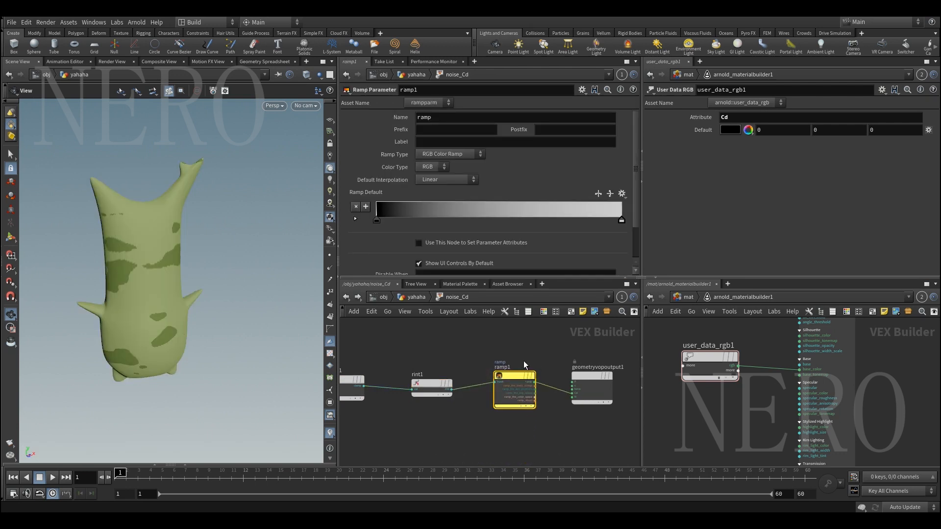
Check the spot pattern in the existing character render, and return to the yahaha geometry network in the scene view
click(111, 61)
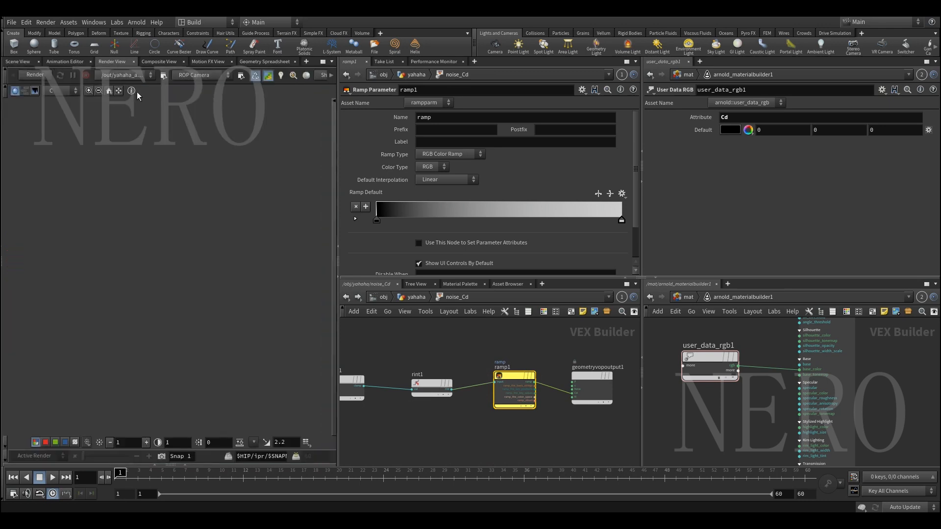
scroll(207, 319, up, 3)
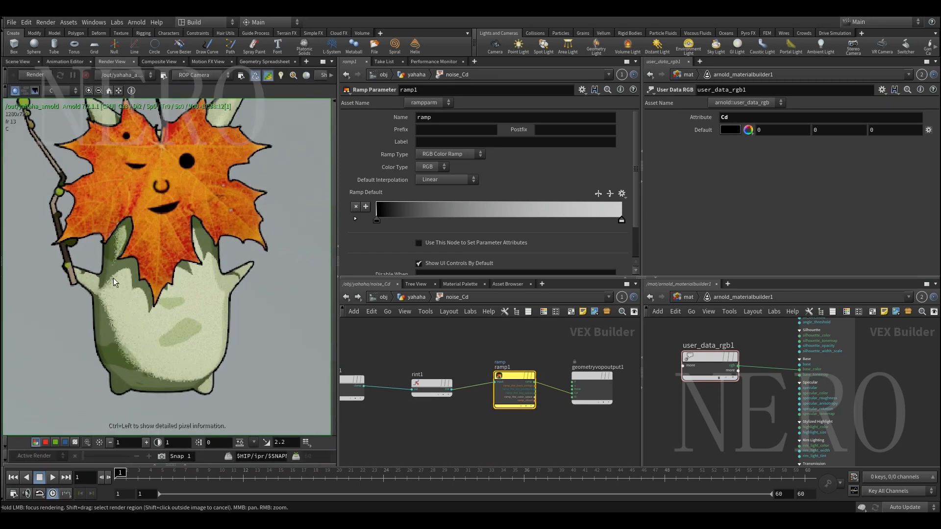
click(24, 62)
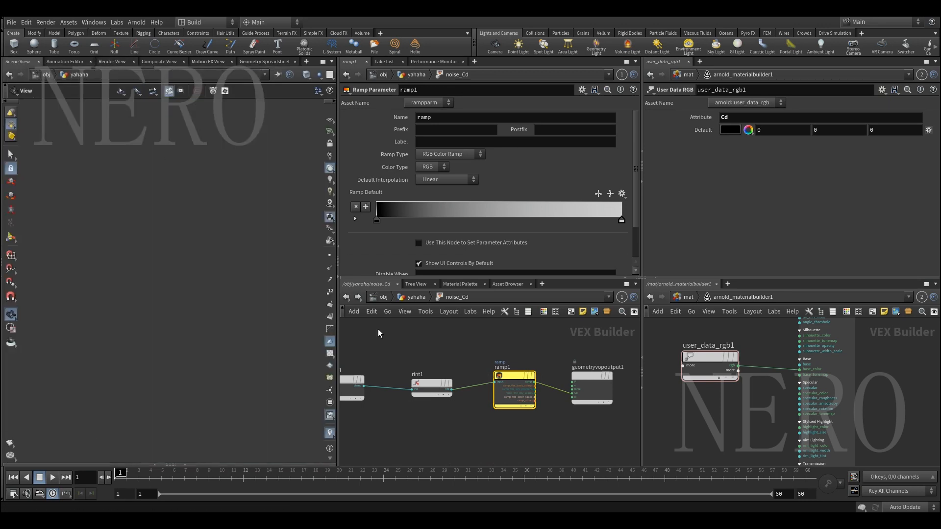
key(u)
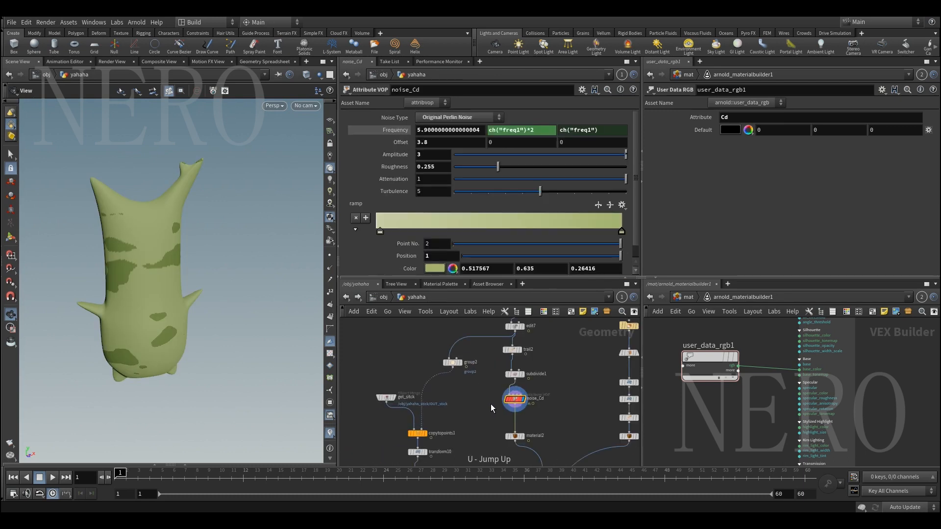
Add a Ramp RGB node below user_data_rgb1 in arnold_materialbuilder1
click(733, 359)
scroll(723, 416, down, 2)
middle_drag(723, 416, 728, 374)
scroll(728, 377, up, 1)
key(Tab)
text(ram)
key(Return)
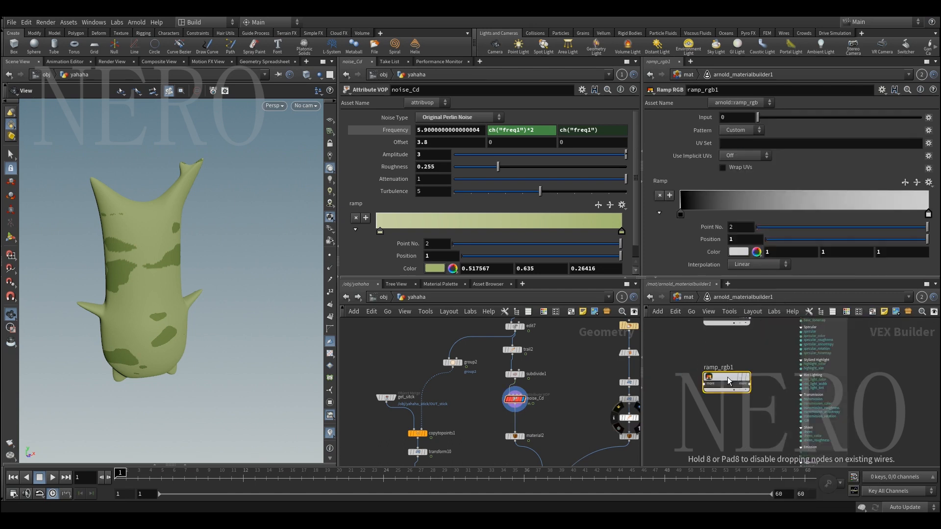
click(728, 378)
Connect ramp_rgb1's output to toon1's base_tonemap input
click(748, 383)
click(769, 402)
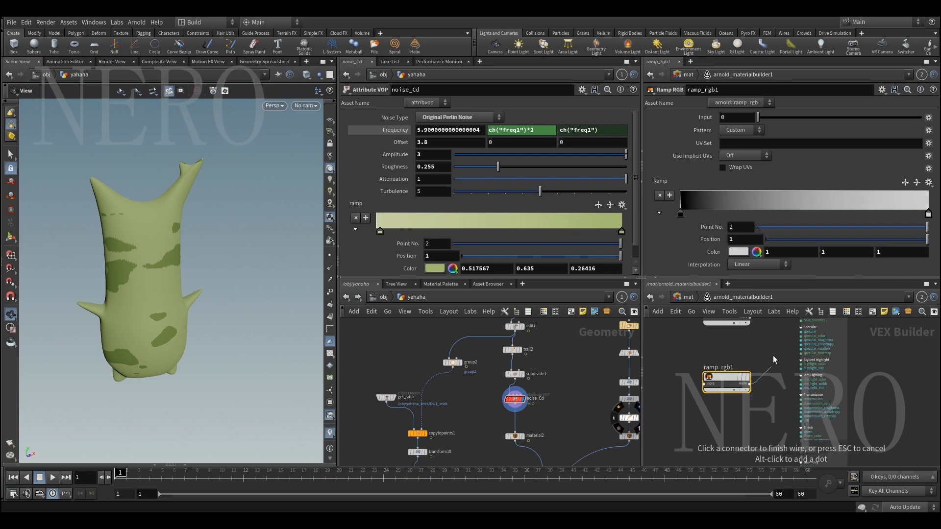
scroll(758, 391, up, 4)
click(776, 384)
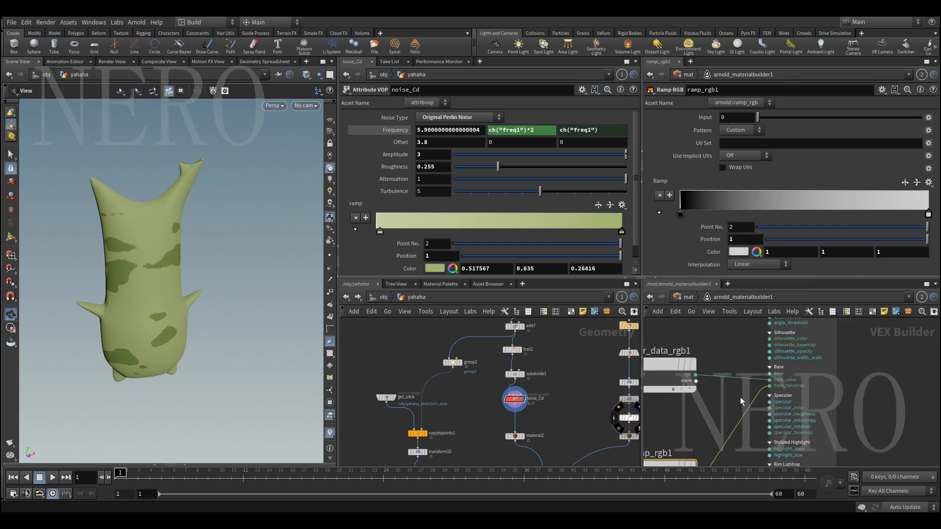
scroll(750, 400, down, 3)
Go up to the mat network and delete arnold_materialbuilder1
click(687, 300)
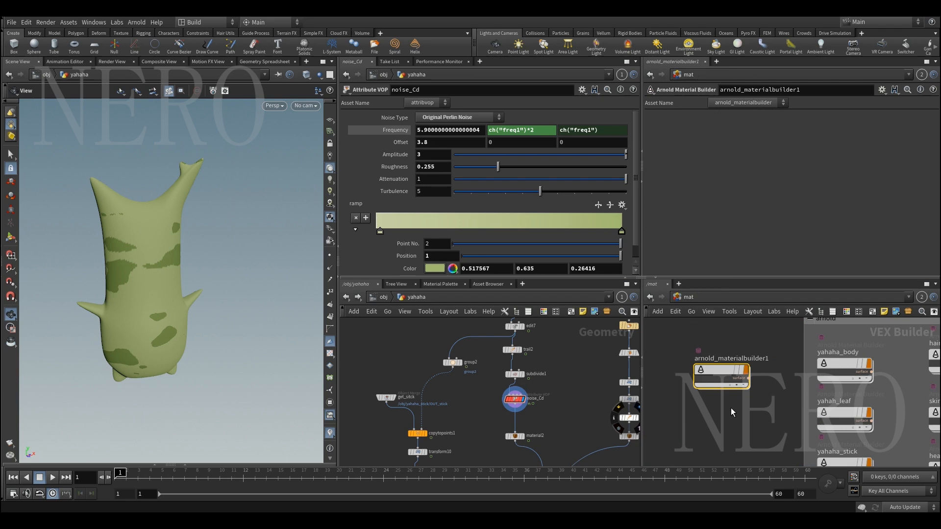
key(Delete)
Open the existing yahaha_body material and select its ramp_rgb1 node to examine the tone map ramp
middle_drag(748, 403, 691, 371)
scroll(691, 371, down, 1)
drag(692, 371, 783, 345)
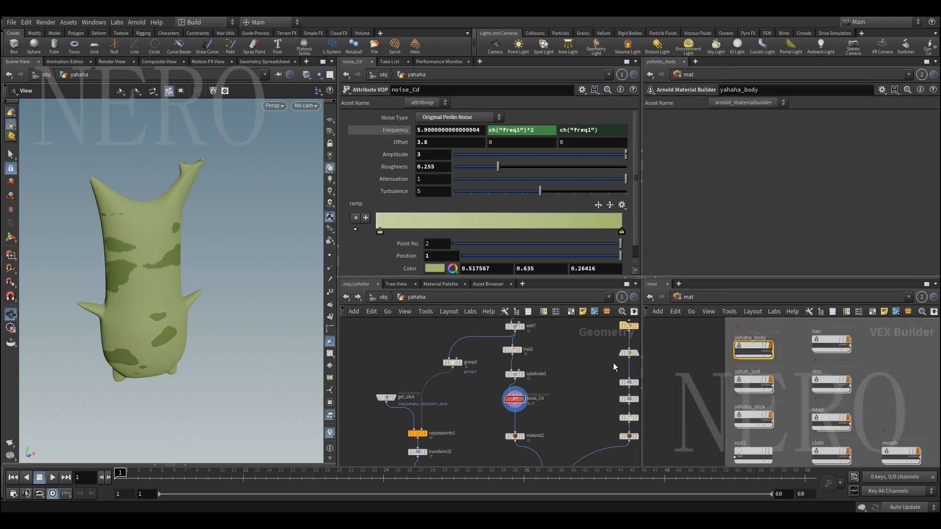
double_click(753, 349)
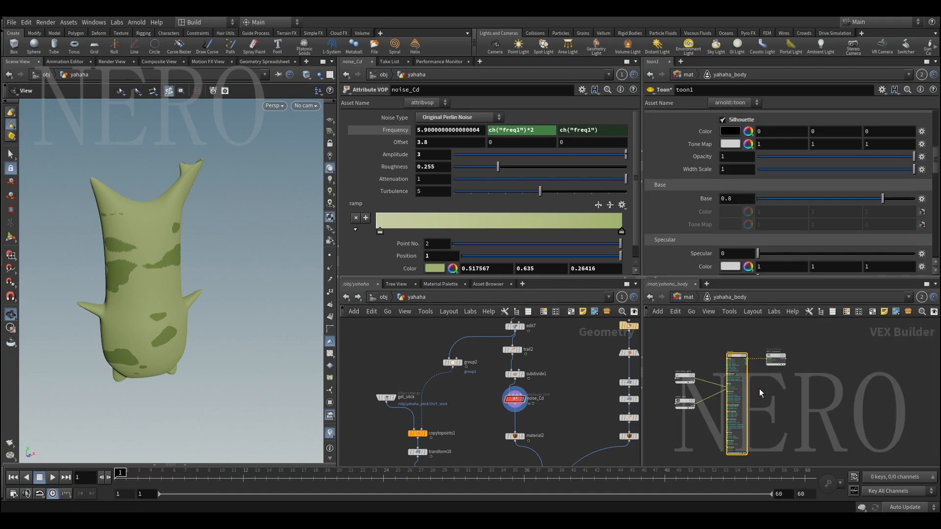
scroll(735, 407, up, 2)
click(698, 405)
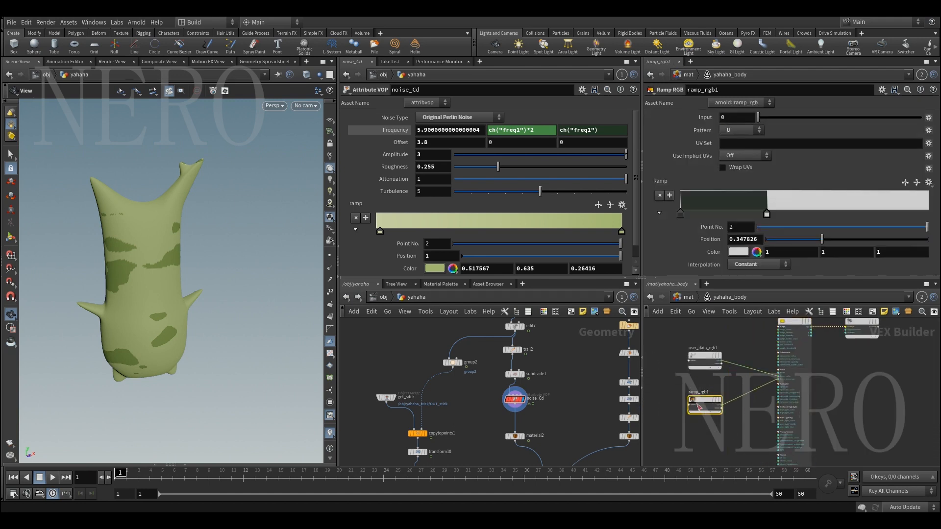
Start a new Arnold render of the yahaha character in the Render View
click(110, 62)
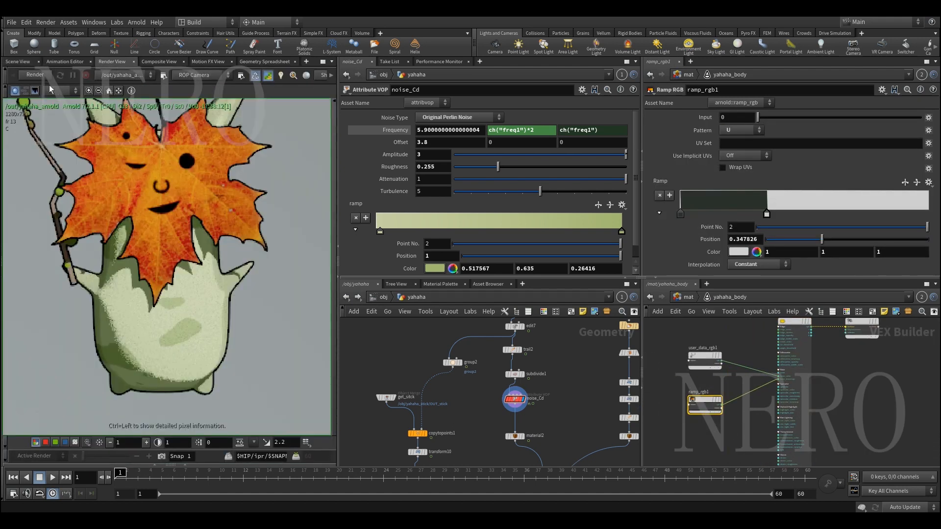
click(35, 75)
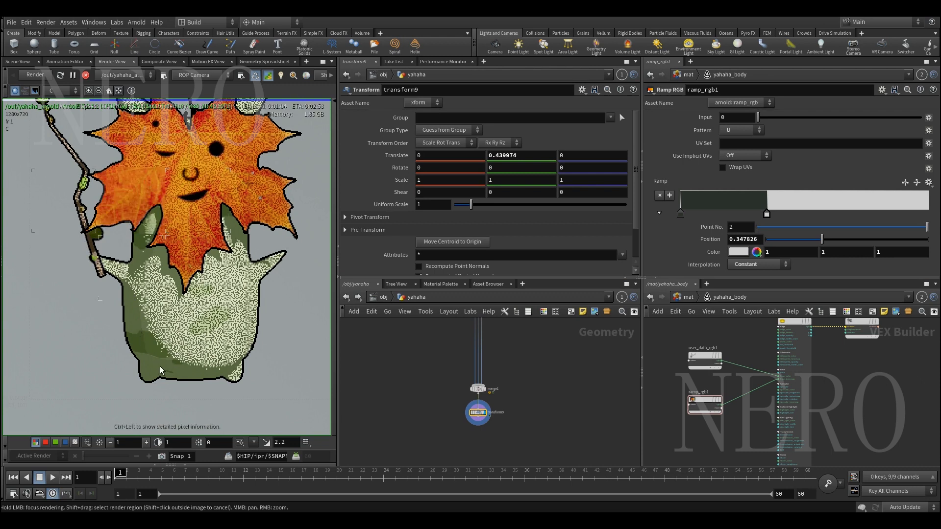
Inspect the colour of ramp_rgb1's first point in the Color Editor and close the editor
scroll(738, 417, up, 2)
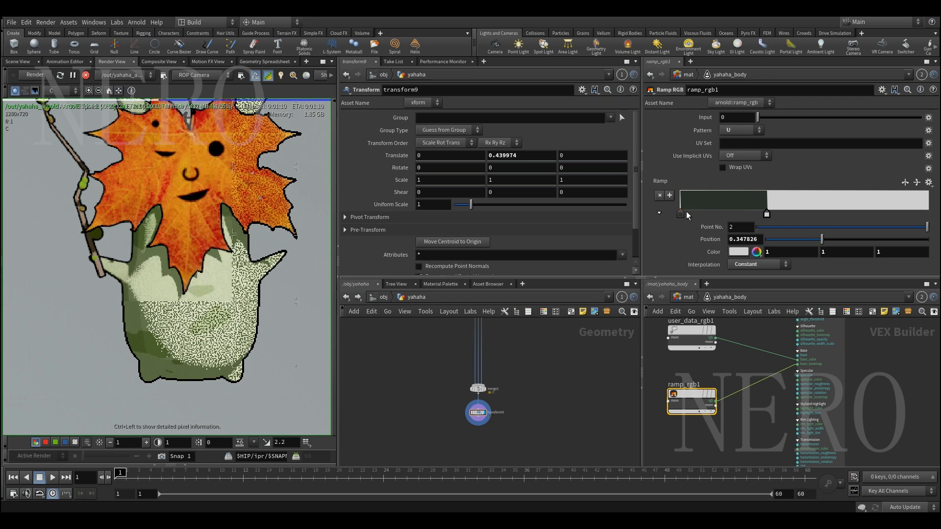
middle_drag(716, 362, 744, 389)
drag(677, 389, 759, 345)
click(720, 425)
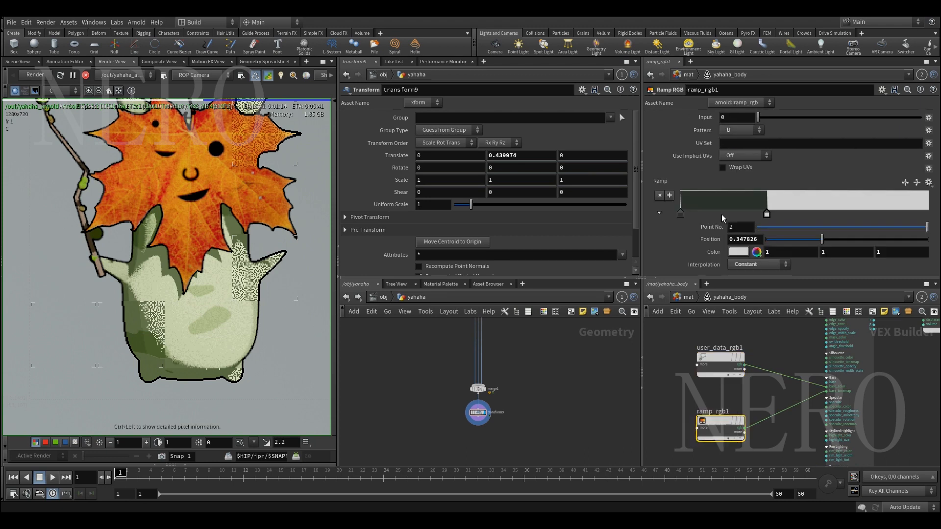
double_click(681, 214)
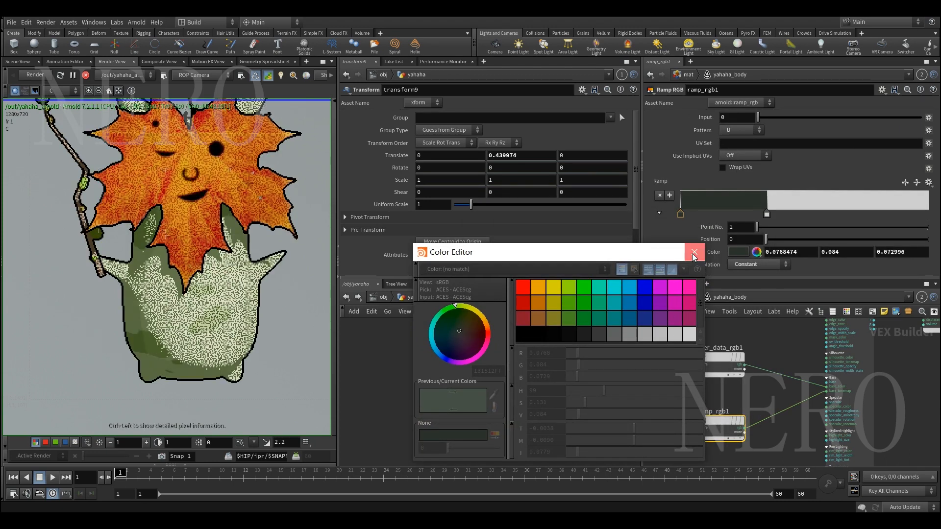
click(694, 252)
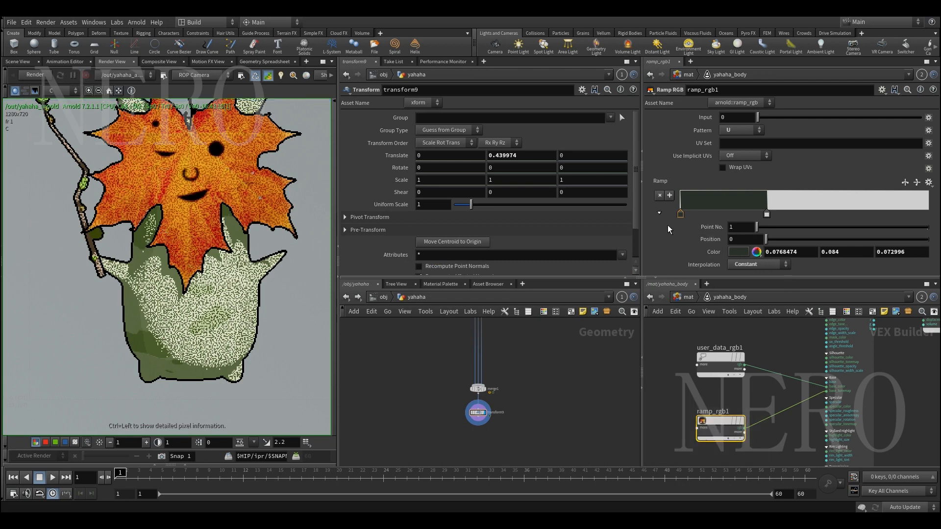
Set the red value of ramp_rgb1's first point to 1 and re-render the yahaha character
double_click(680, 214)
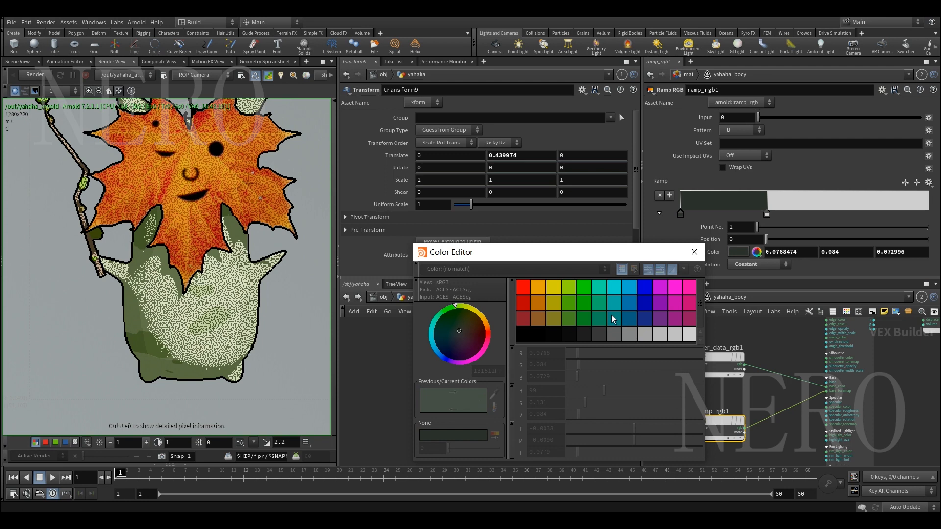
click(695, 253)
double_click(799, 252)
text(1)
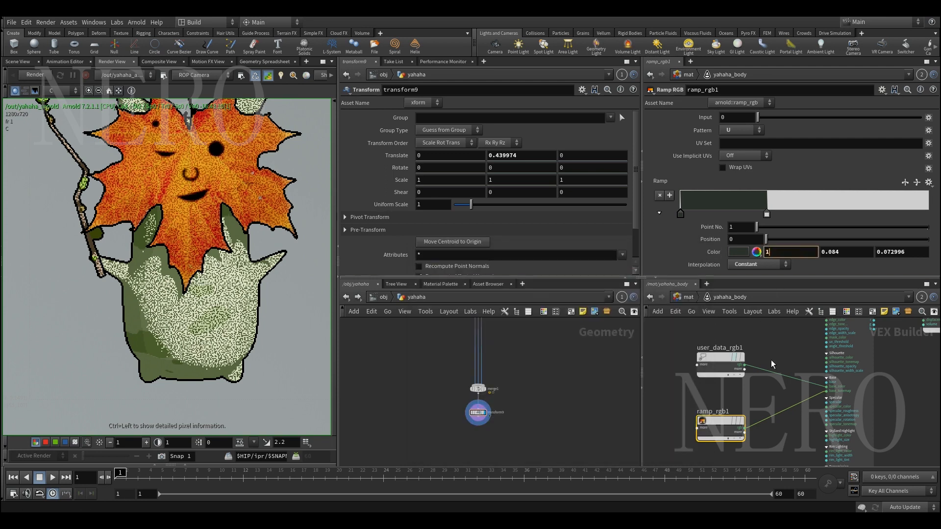
key(Return)
click(34, 78)
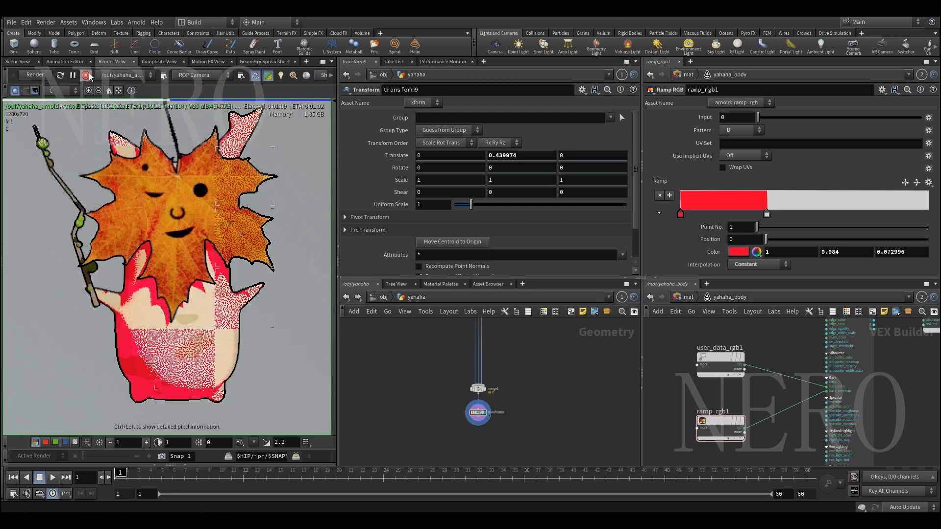
Undo the red colour change on ramp_rgb1's first point
key(ctrl+z)
key(ctrl+z)
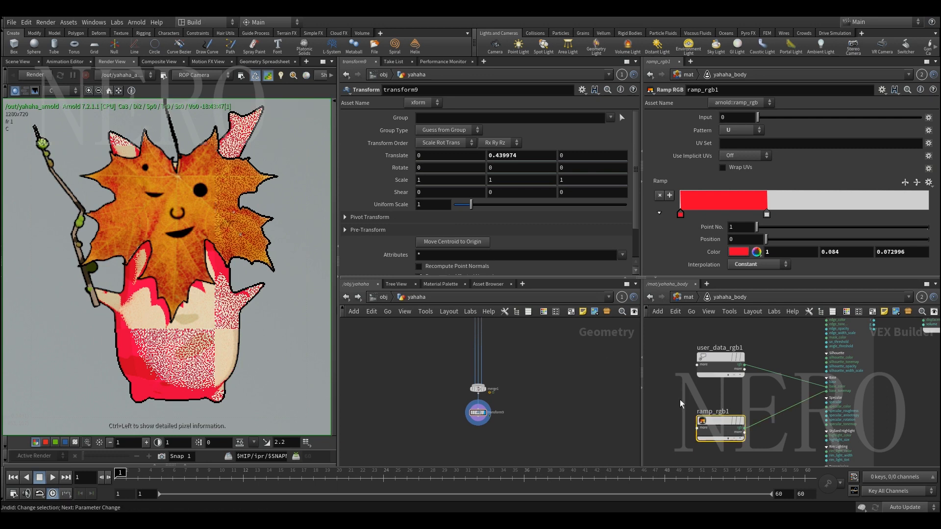
scroll(680, 399, down, 3)
scroll(705, 351, up, 3)
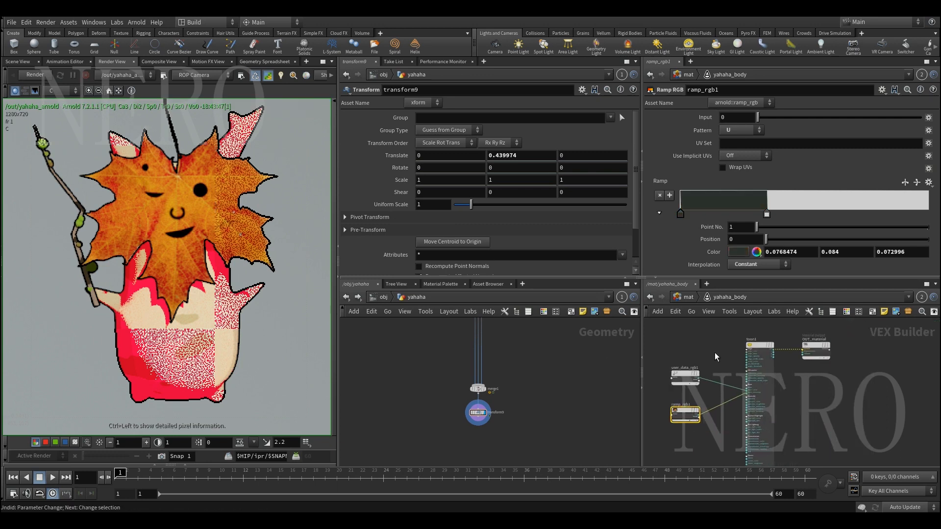
Select the toon1 node and examine its Edge settings
click(776, 353)
scroll(716, 243, up, 3)
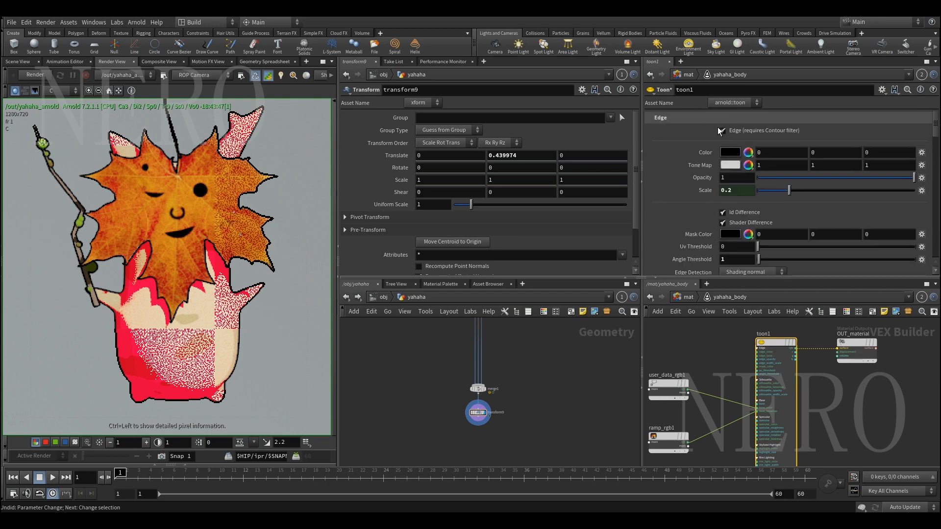
scroll(157, 338, up, 1)
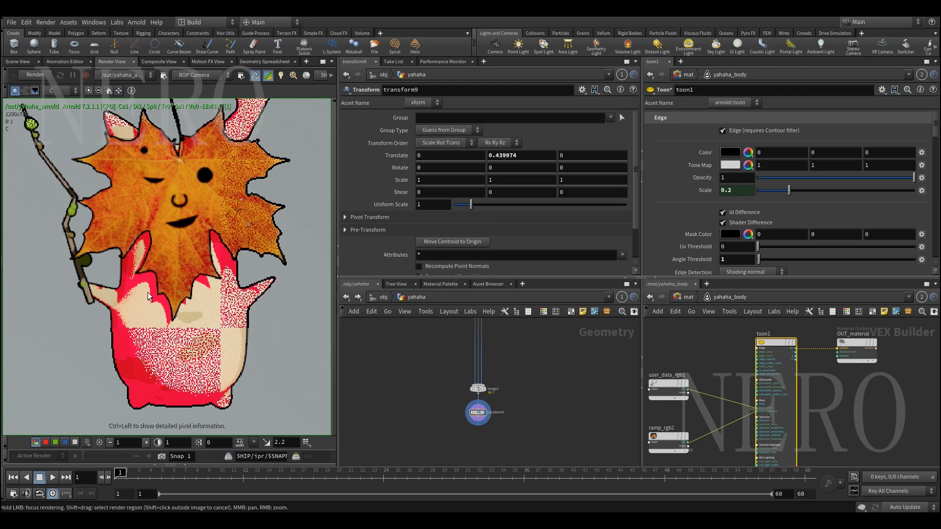
Snip the rendered character, mark its body with red pencil strokes and discard the snip
scroll(148, 295, down, 1)
middle_drag(152, 289, 149, 301)
key(F1)
mouse_move(41, 109)
mouse_down()
mouse_move(281, 424)
mouse_move(307, 430)
mouse_up()
click(137, 443)
mouse_move(128, 304)
mouse_down()
mouse_move(150, 334)
mouse_move(198, 328)
mouse_move(198, 359)
mouse_move(233, 376)
mouse_move(107, 308)
mouse_move(112, 317)
mouse_up()
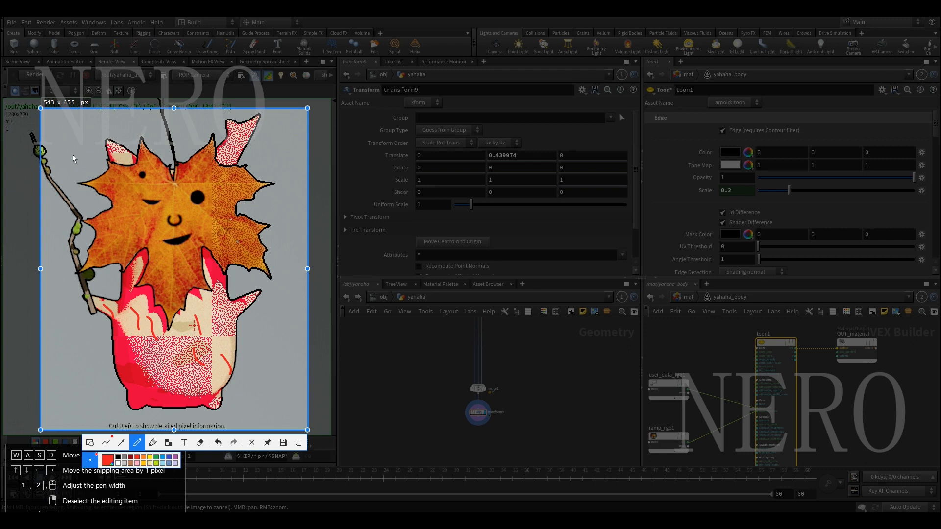
key(Escape)
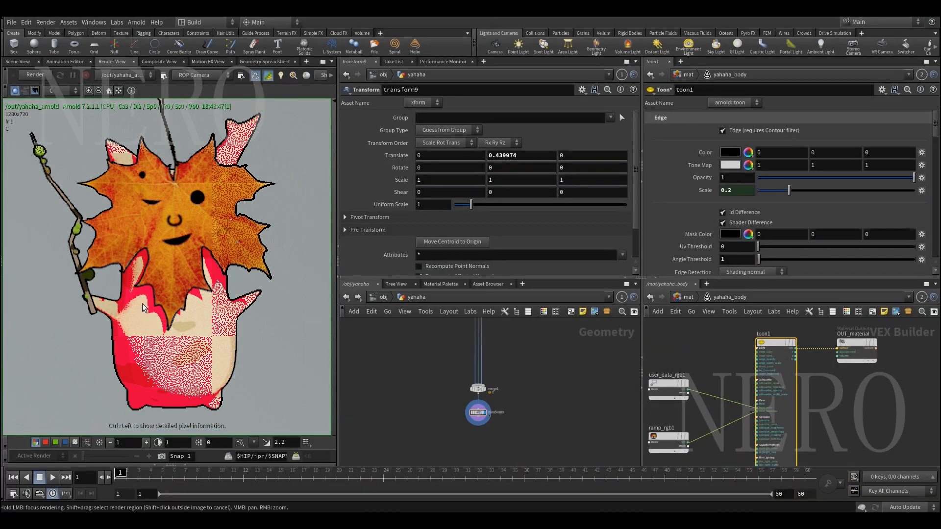
Inspect the yahaha body up close in the Scene View, adjusting the viewport lighting display
scroll(710, 240, down, 5)
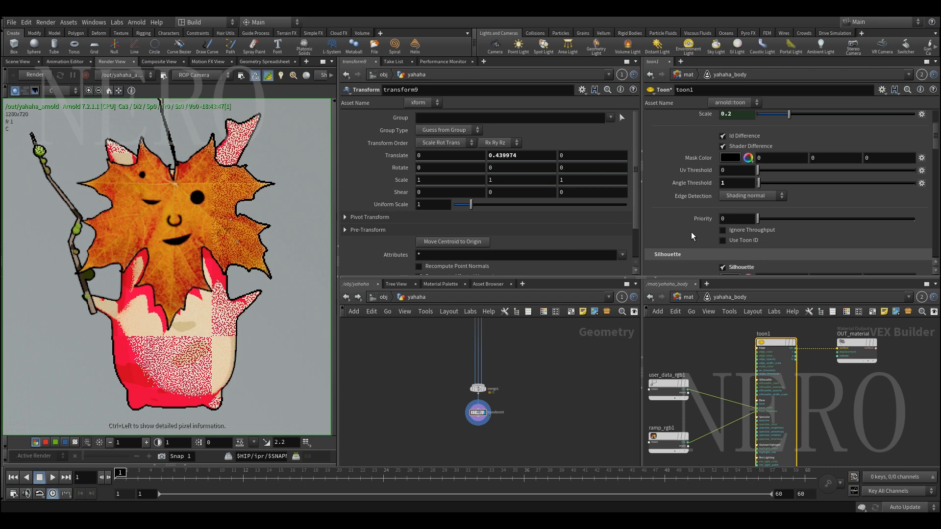
click(26, 61)
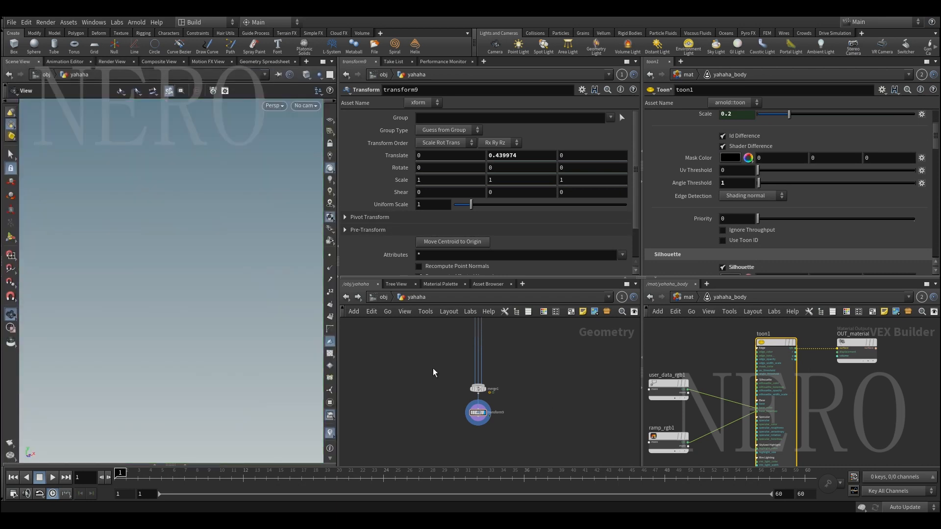
scroll(142, 223, up, 5)
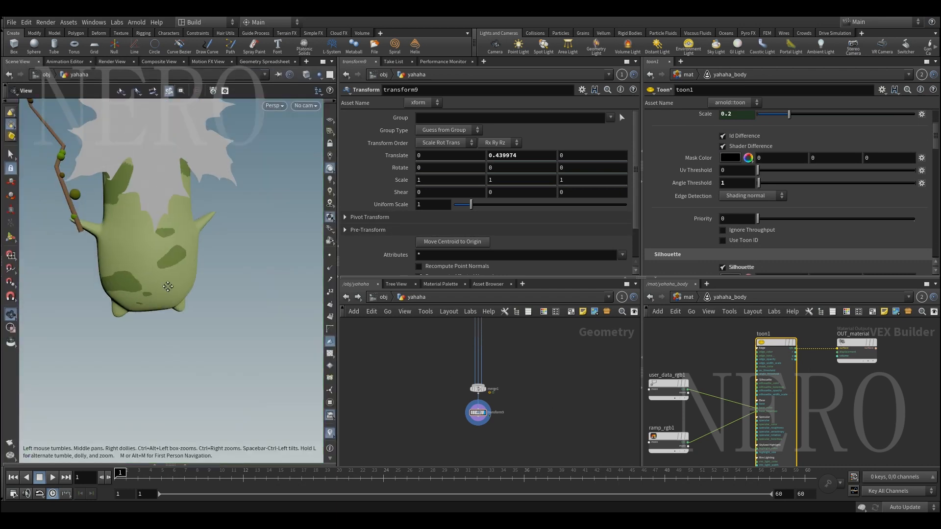
drag(161, 281, 244, 231)
right_click(332, 168)
click(363, 205)
middle_drag(184, 308, 201, 286)
mouse_move(201, 286)
mouse_down()
mouse_move(176, 290)
mouse_move(227, 290)
mouse_move(190, 291)
mouse_up()
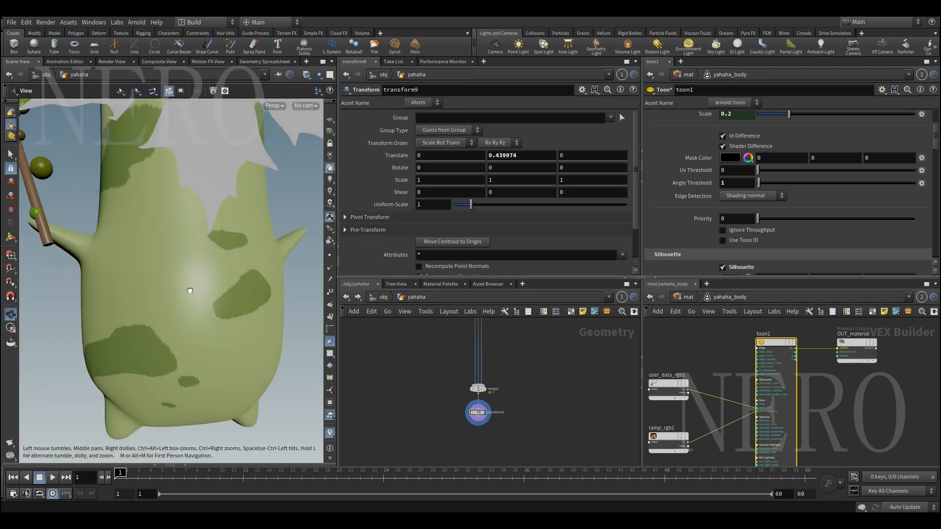
Return to the rendered image and examine toon1's Silhouette and Edge settings against the character's outlines
click(116, 62)
scroll(159, 290, up, 5)
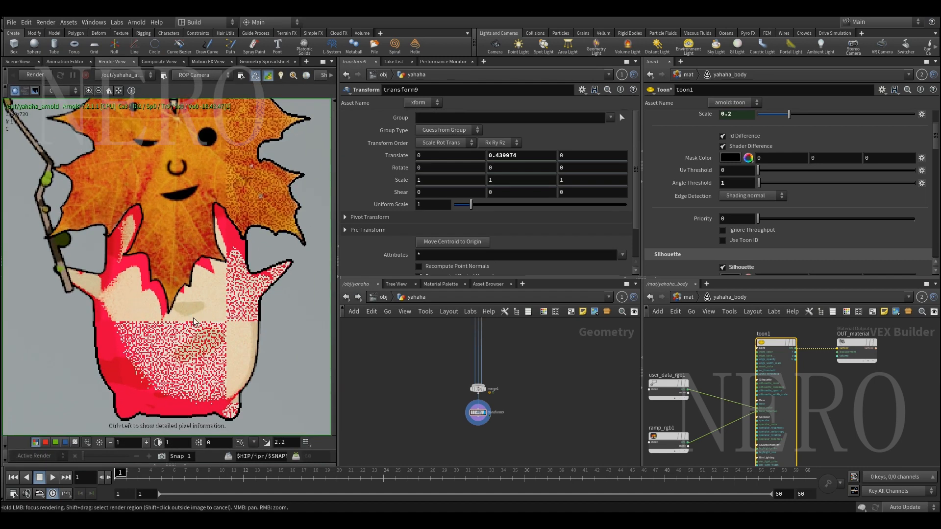
scroll(732, 205, down, 6)
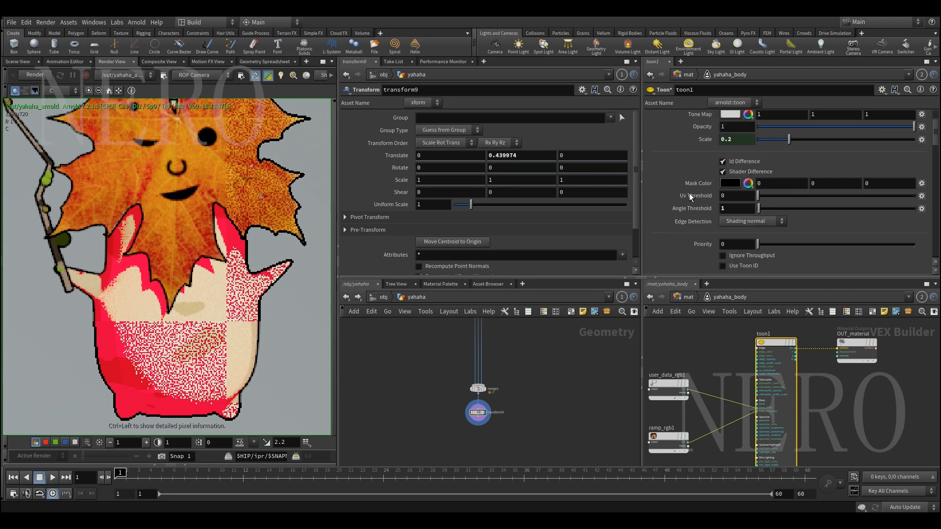
scroll(272, 237, down, 4)
middle_drag(196, 255, 129, 280)
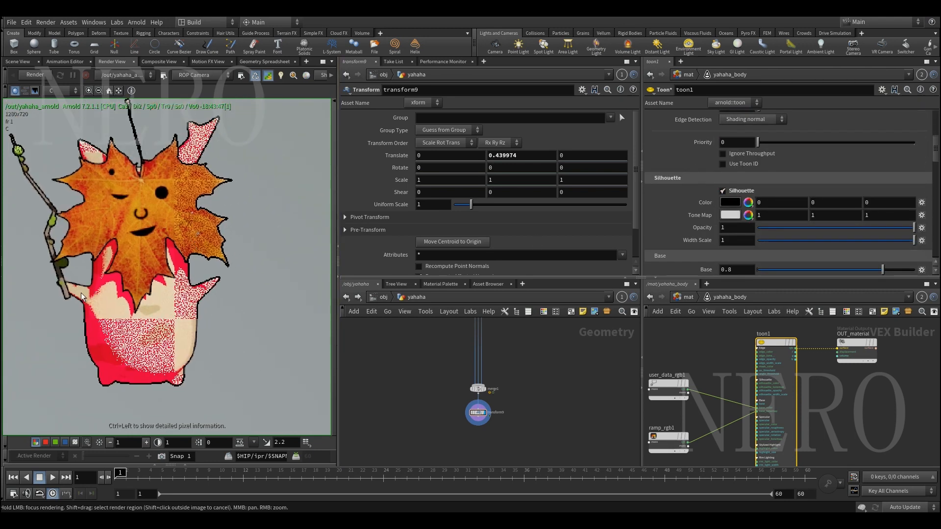
scroll(686, 237, down, 1)
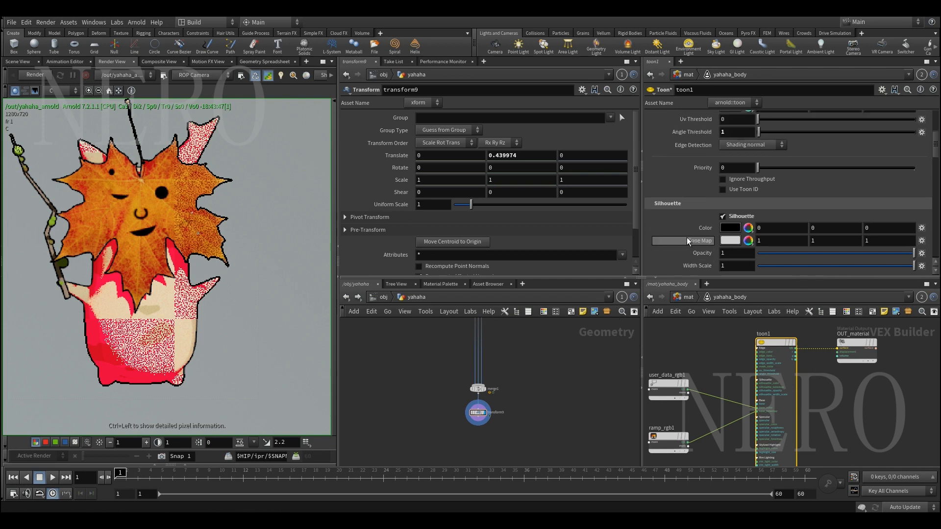
drag(787, 228, 936, 232)
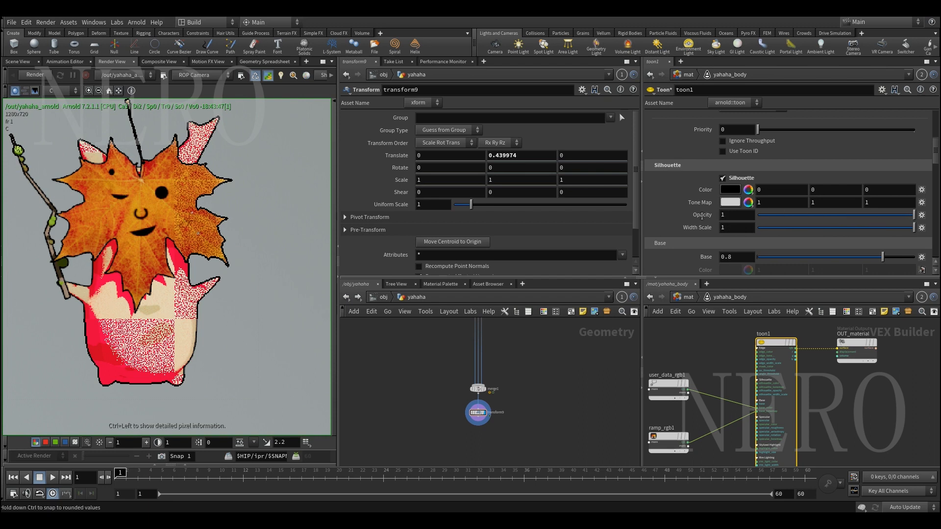
scroll(695, 228, up, 6)
scroll(701, 186, up, 4)
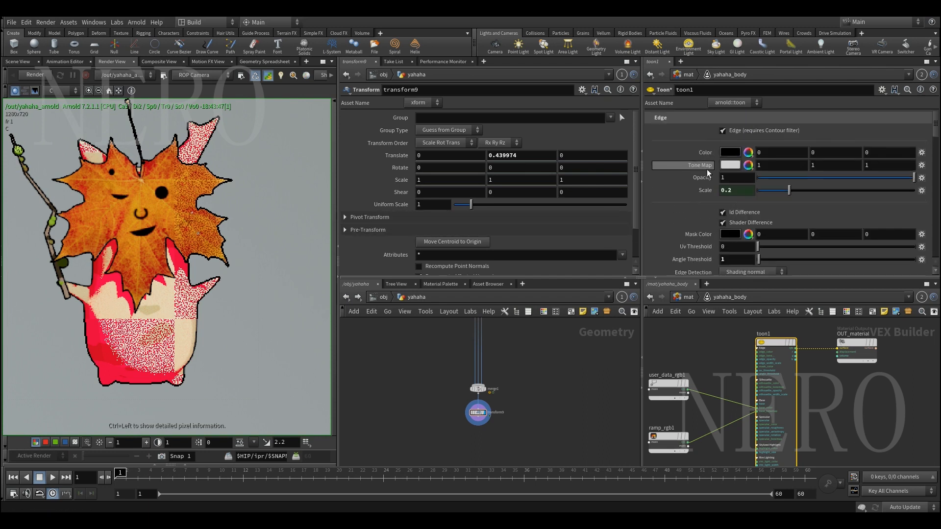
drag(864, 178, 916, 180)
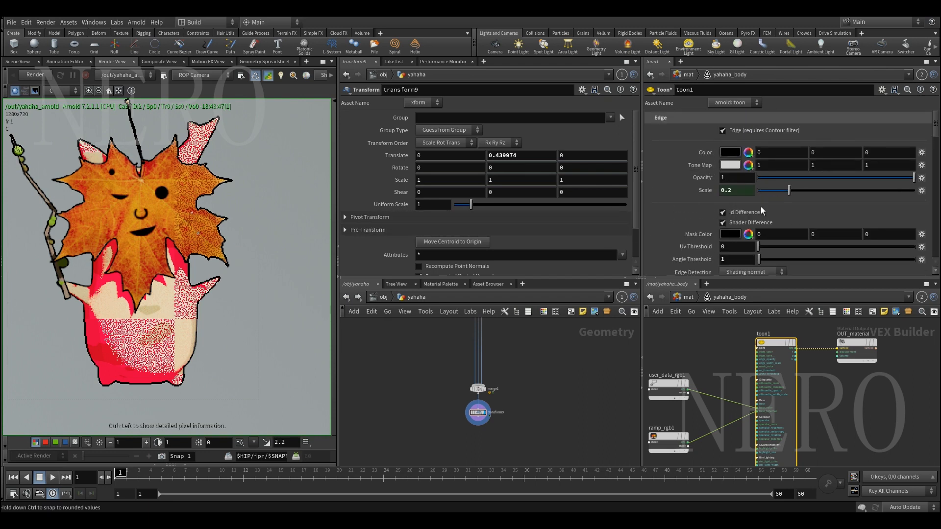
Try toon1's Specular weight at 1 and reset it to 0
scroll(693, 240, down, 10)
scroll(696, 246, down, 3)
scroll(703, 234, down, 5)
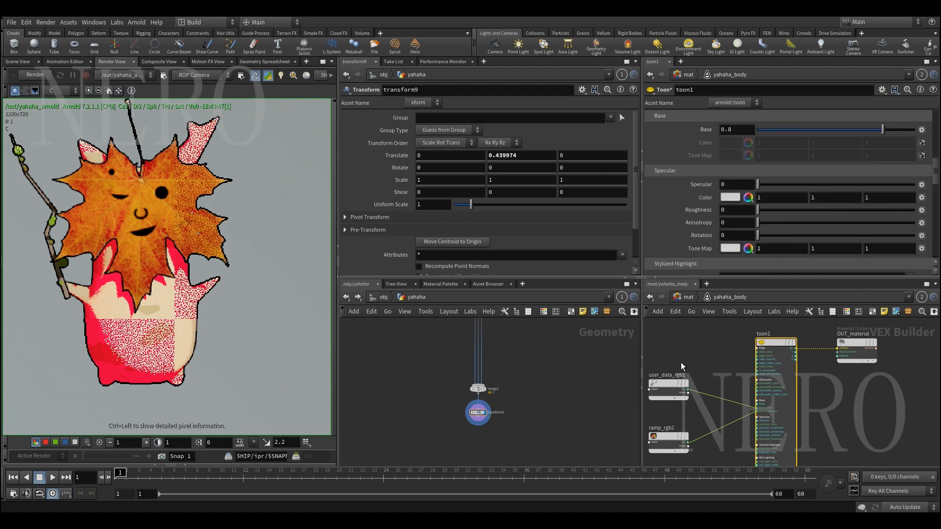
middle_drag(709, 375, 736, 337)
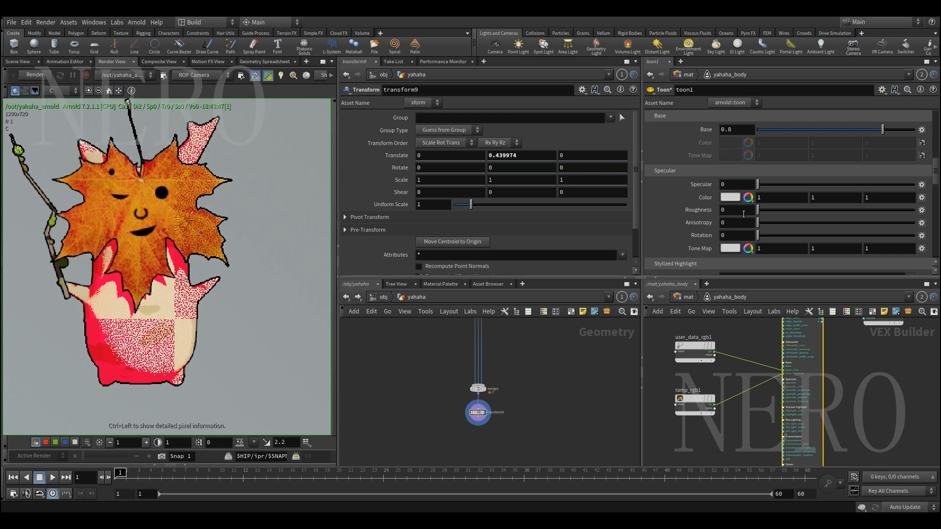
drag(758, 184, 915, 187)
scroll(754, 326, up, 2)
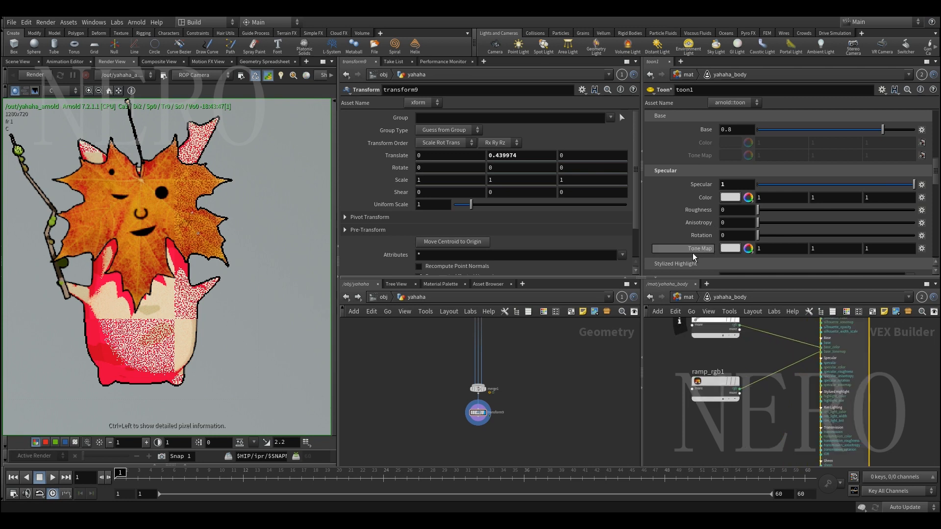
scroll(692, 253, up, 1)
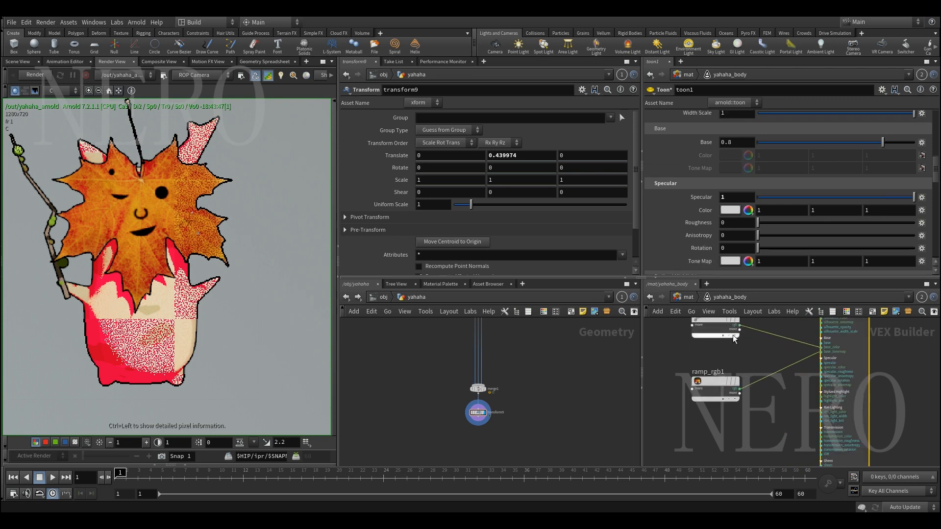
drag(798, 195, 735, 196)
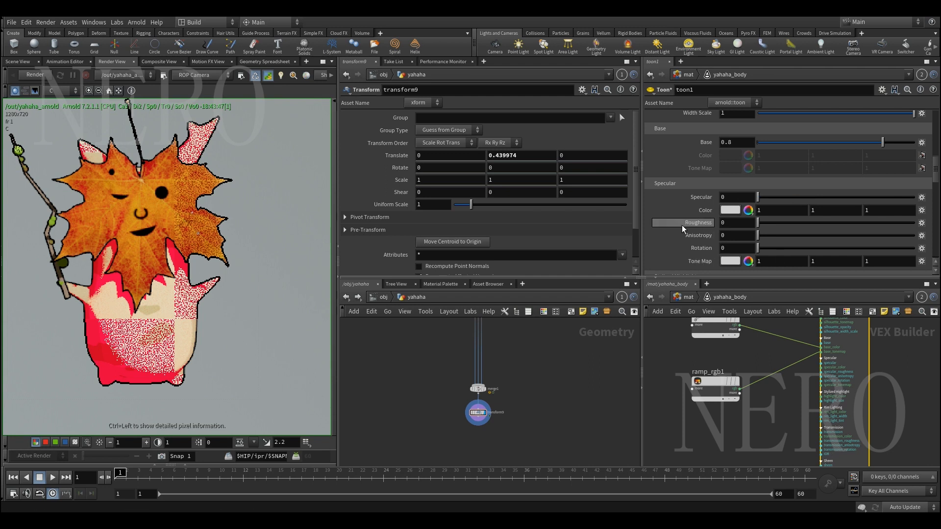
Examine toon1's Stylized Highlight and Rim Lighting settings, including their Light fields, alongside the rendered body
scroll(681, 226, down, 5)
scroll(680, 228, down, 1)
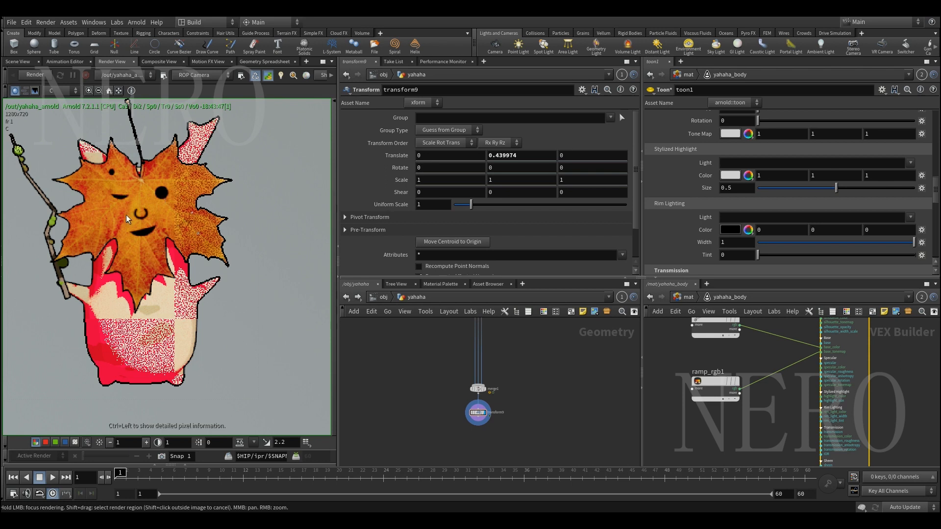
right_drag(85, 346, 219, 296)
middle_drag(219, 296, 142, 302)
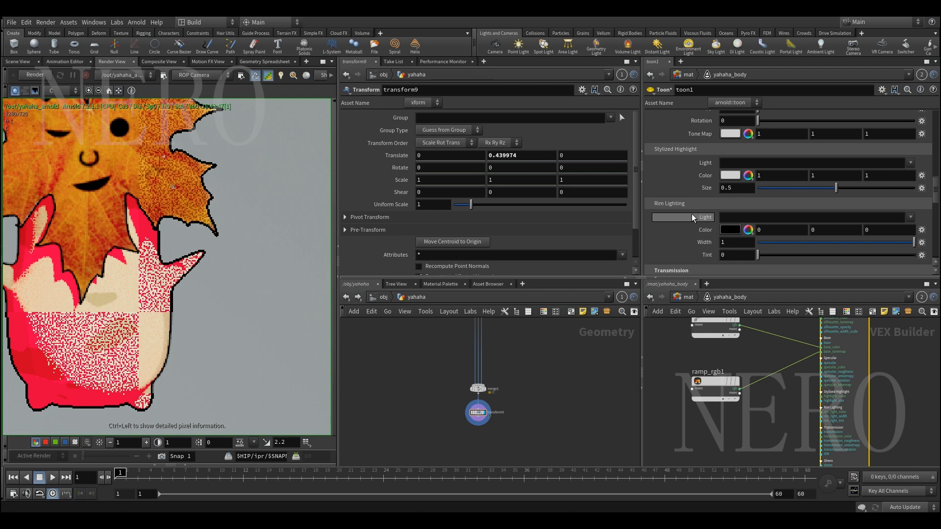
scroll(692, 213, down, 2)
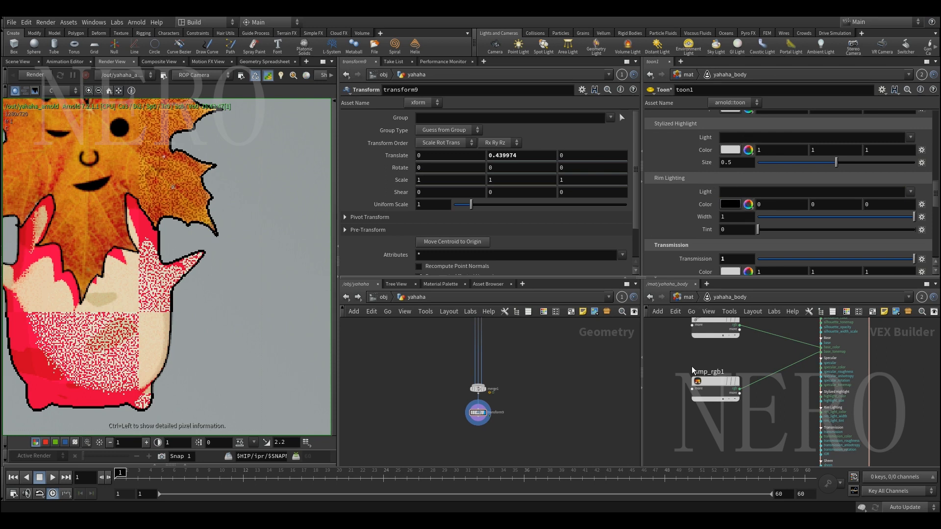
click(734, 138)
click(754, 193)
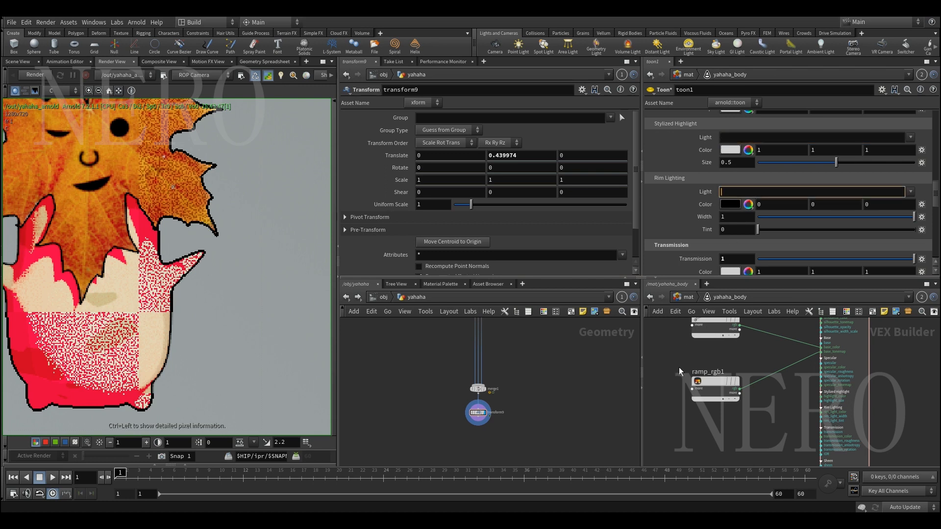
Try toon1's Transmission at 0, restore it to 1 and look over the Sheen settings
scroll(689, 250, down, 4)
drag(819, 156, 588, 204)
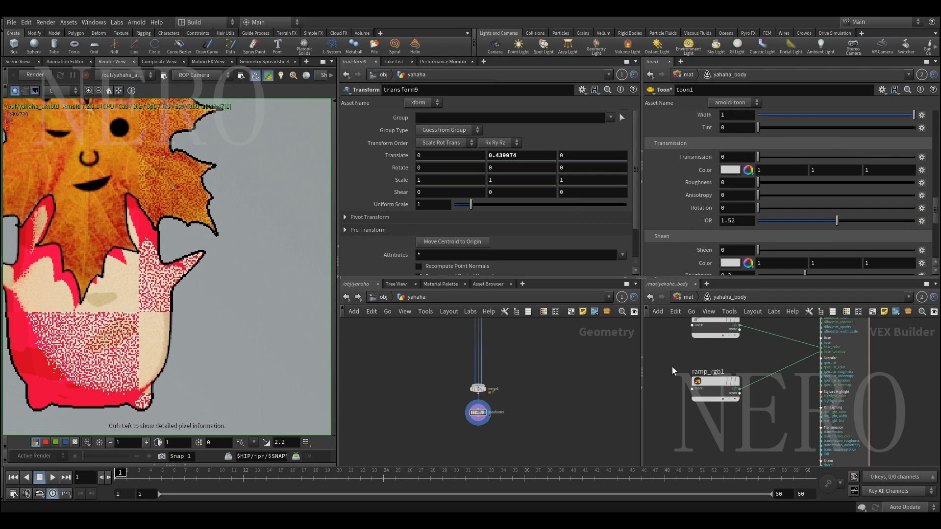
middle_drag(672, 366, 699, 381)
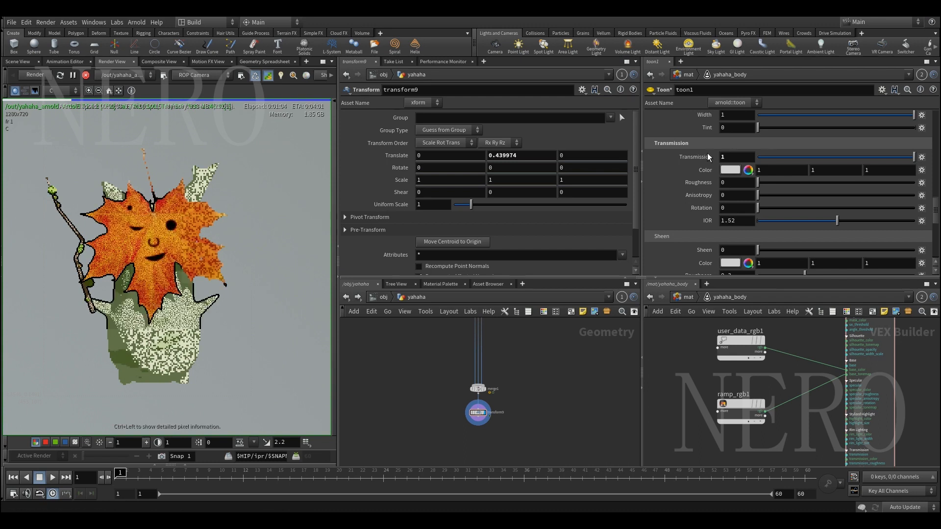
drag(726, 157, 662, 361)
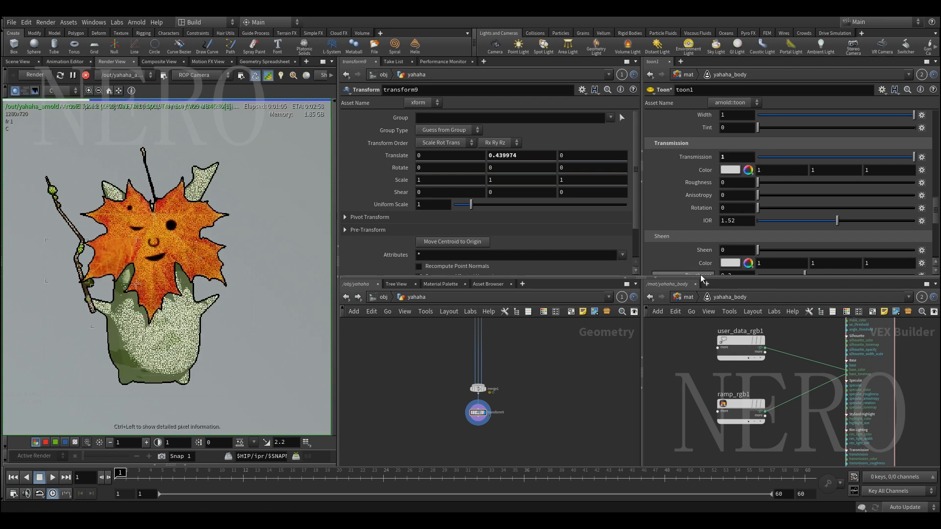
scroll(697, 245, down, 5)
scroll(698, 235, up, 5)
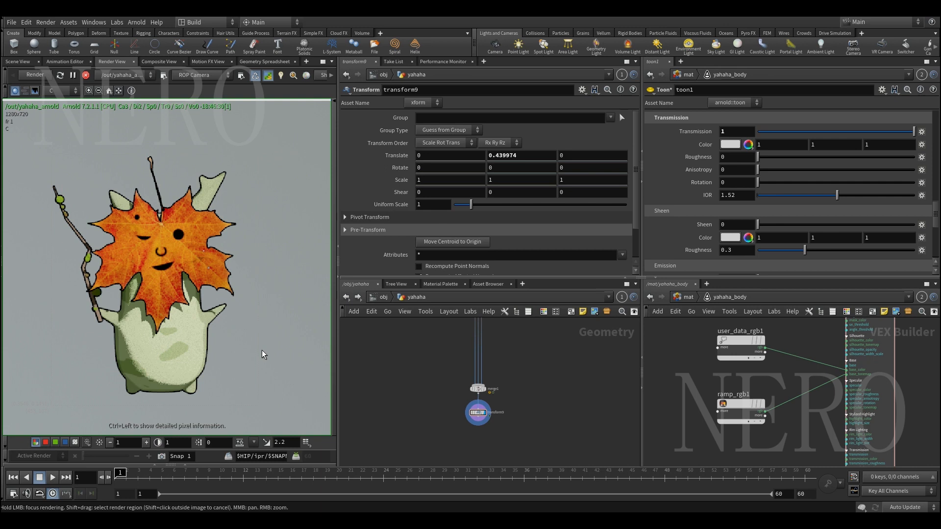
Switch the Render View to the cloud_mantra output and inspect cloud_toon.exr up close in RV
click(117, 77)
click(132, 88)
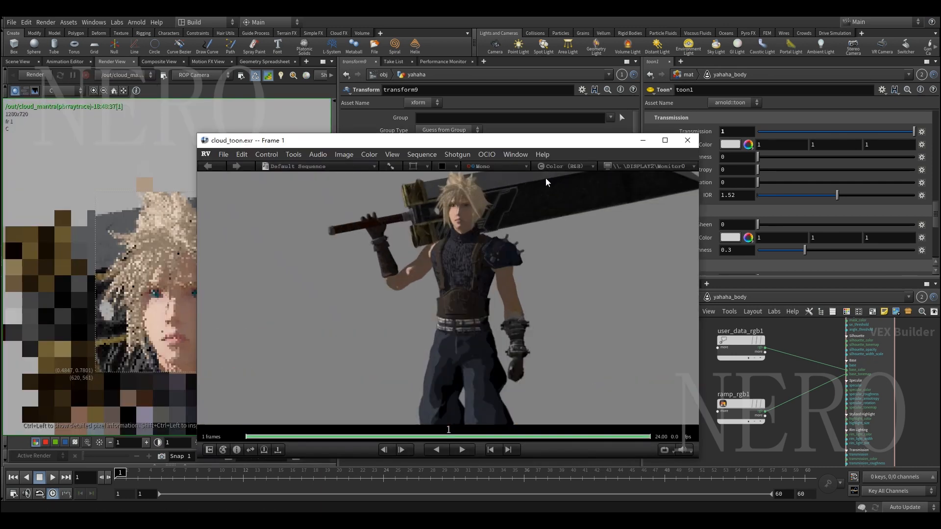
scroll(498, 221, up, 5)
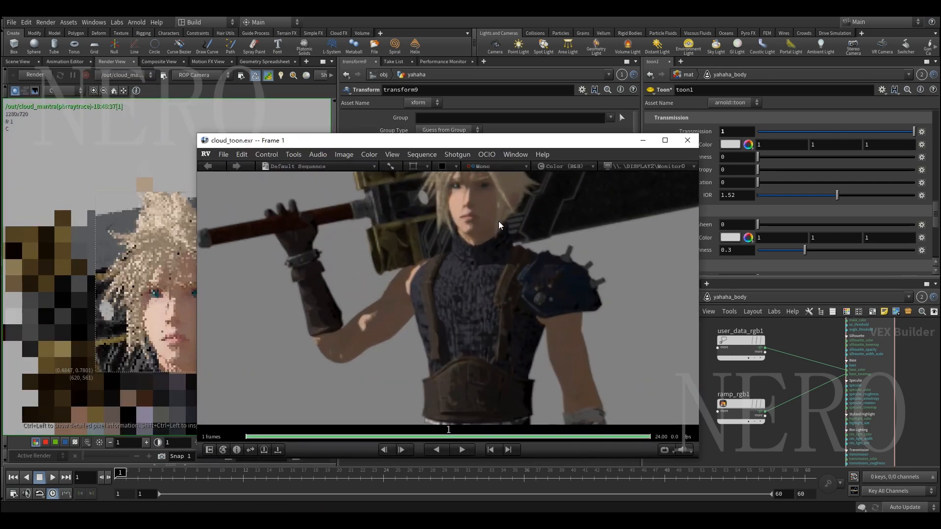
scroll(449, 278, up, 3)
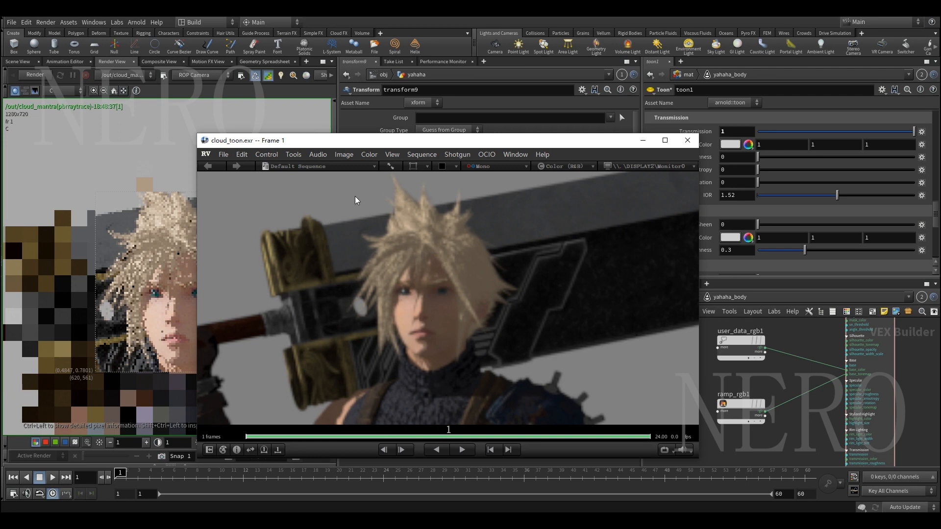
Return to the object-level scene, hide the yahaha geometry and open the cloud_mantra geometry network
click(20, 62)
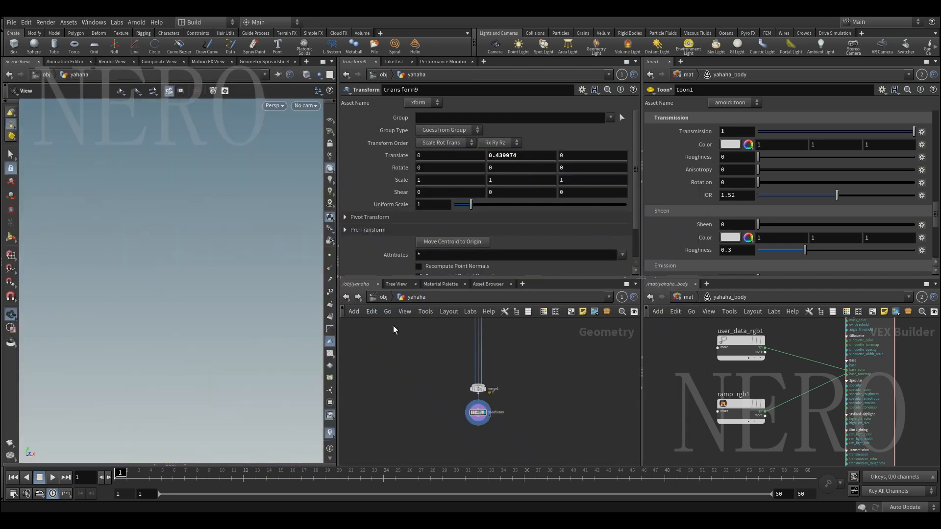
click(382, 297)
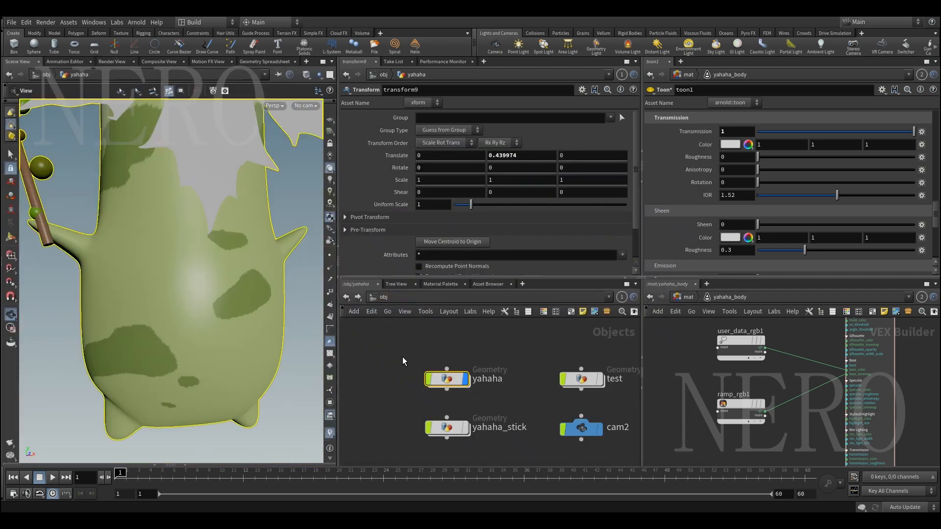
click(465, 381)
scroll(487, 393, down, 5)
middle_drag(613, 437, 496, 367)
scroll(511, 389, up, 4)
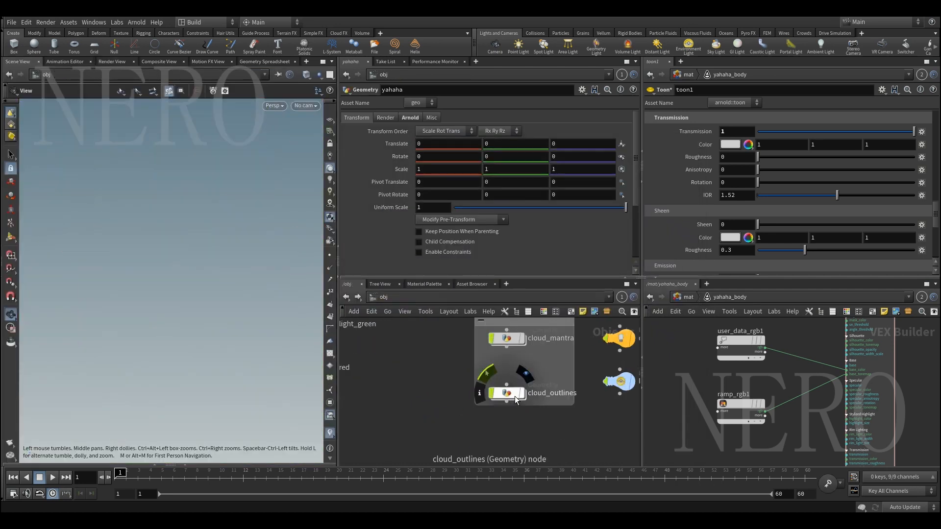
double_click(507, 338)
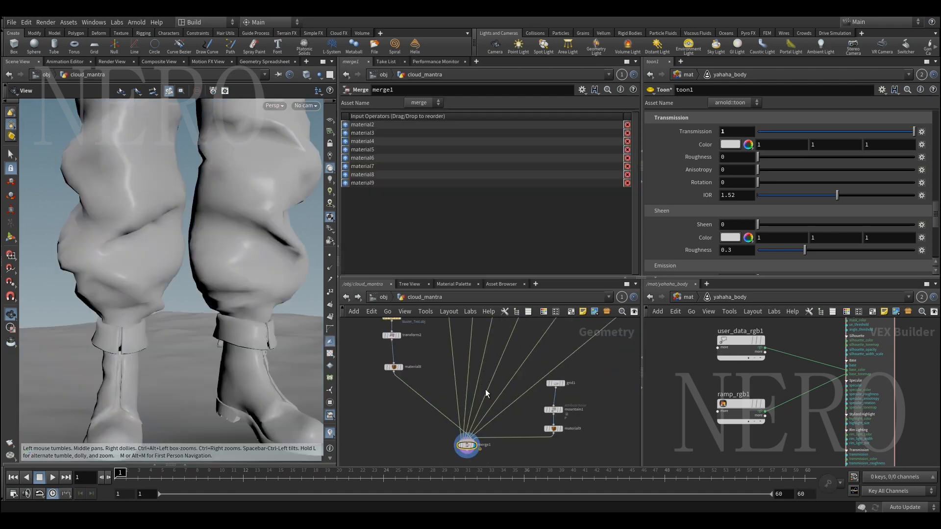
Frame the Cloud model, examine its hair and face up close from several angles, and compare it with cloud_toon.exr in RV
key(space+g)
right_drag(185, 277, 154, 265)
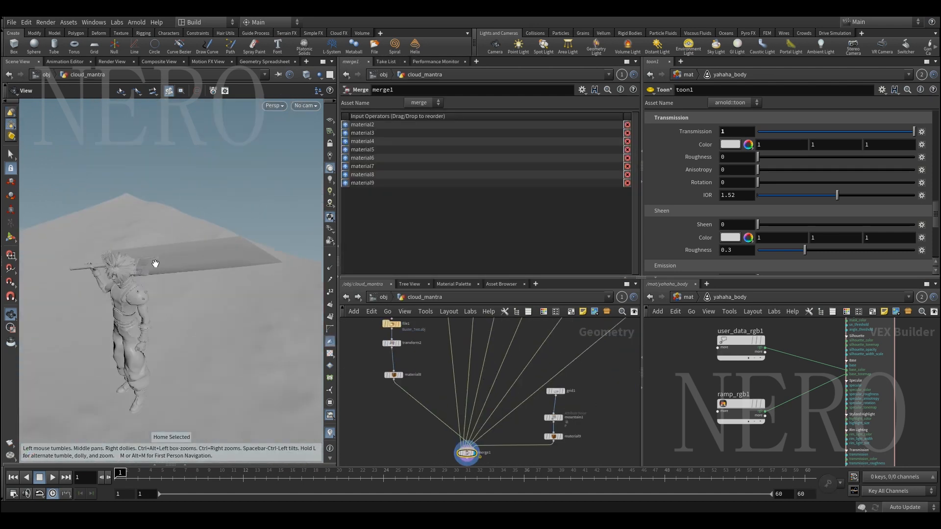
drag(153, 265, 131, 262)
right_drag(132, 262, 139, 213)
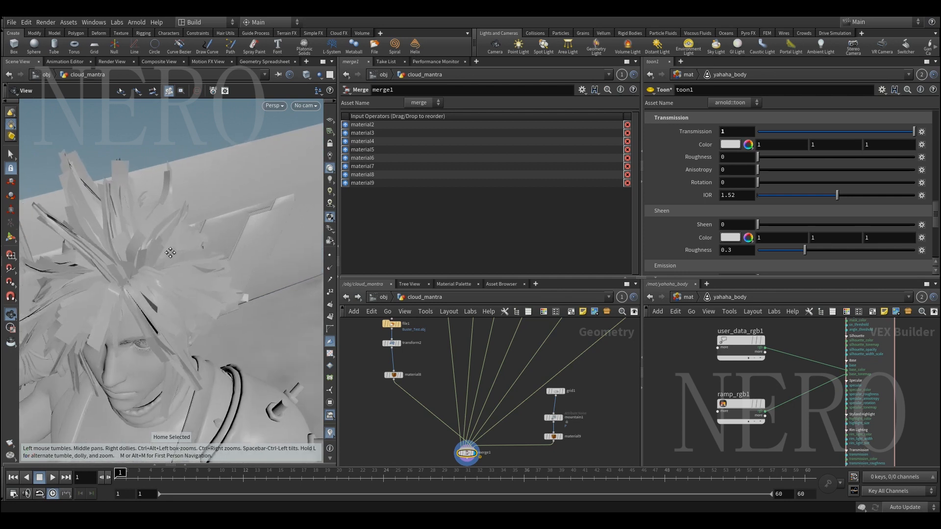
middle_drag(140, 213, 157, 239)
right_drag(158, 238, 154, 260)
drag(154, 260, 167, 255)
right_drag(115, 183, 161, 274)
drag(161, 275, 186, 268)
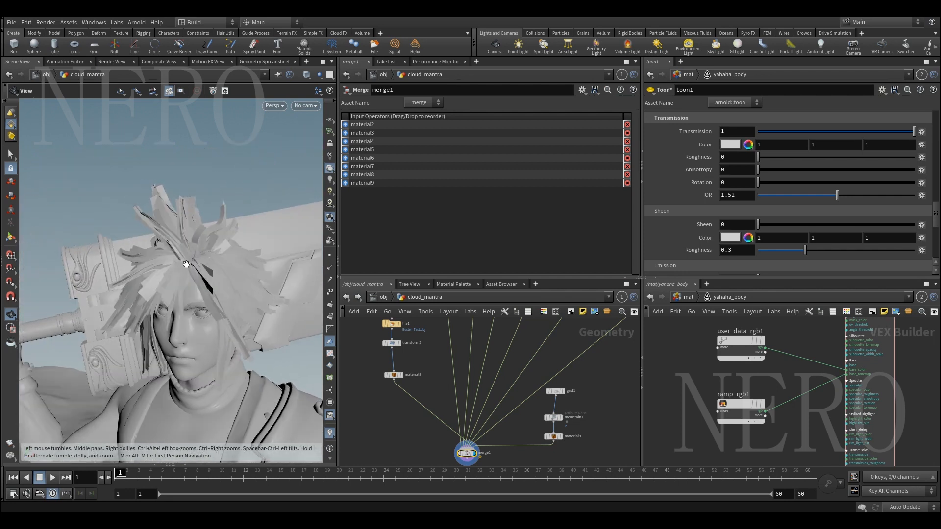
right_drag(185, 268, 195, 257)
drag(196, 258, 208, 261)
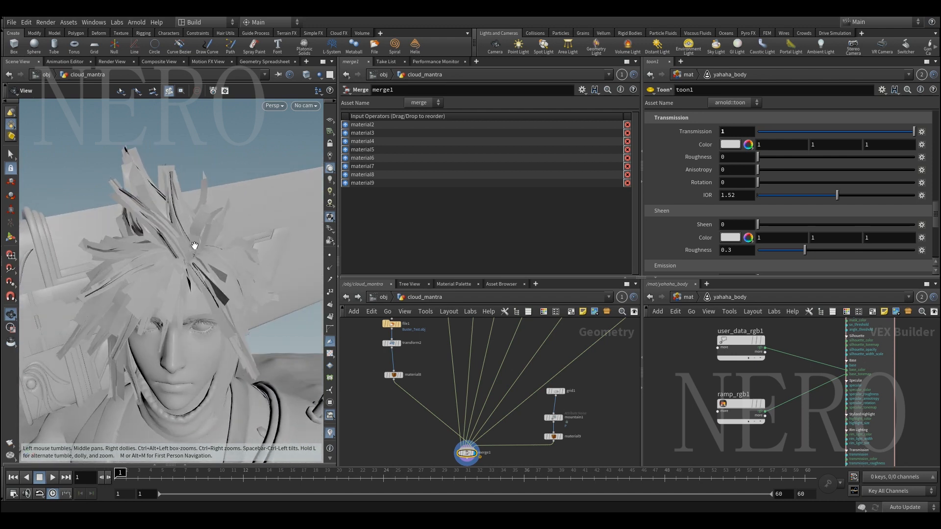
drag(194, 245, 184, 244)
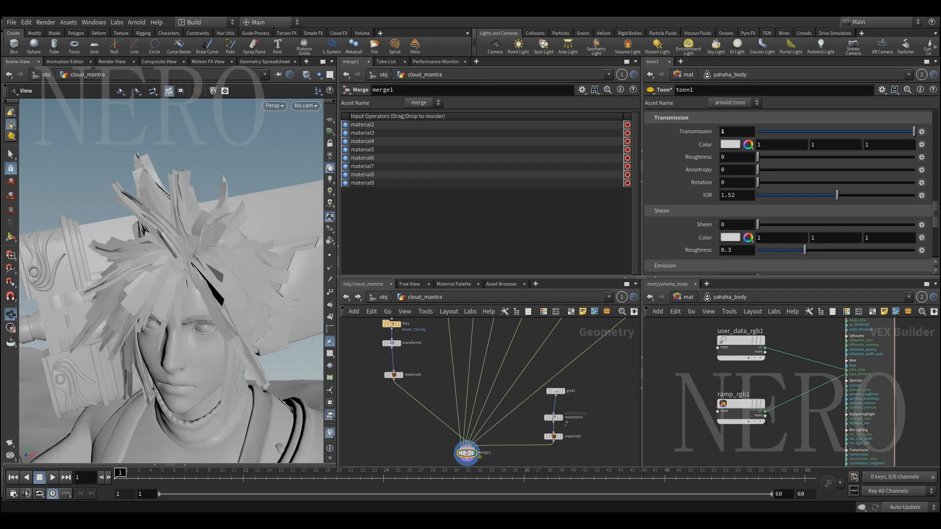
click(255, 520)
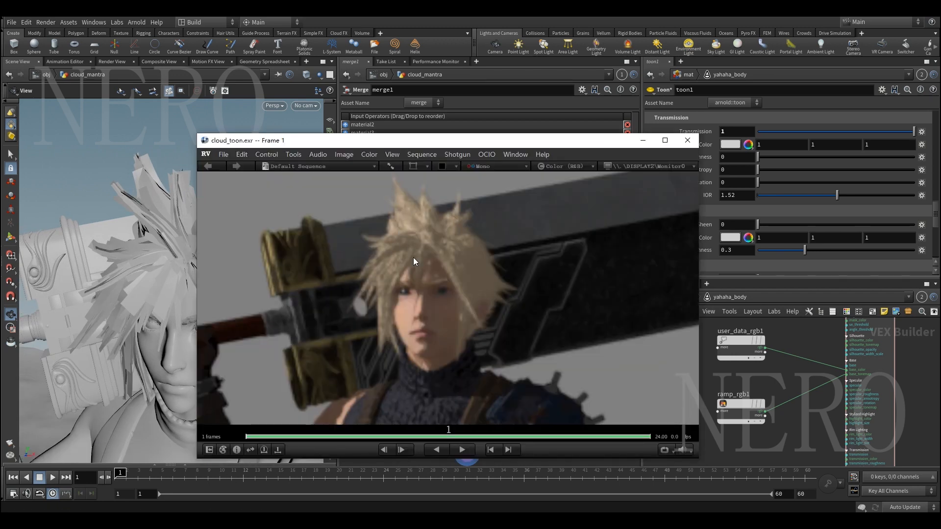
click(643, 140)
Set the Transmission weight of the yahaha_body material's toon1 shader to 0
middle_drag(801, 353, 668, 354)
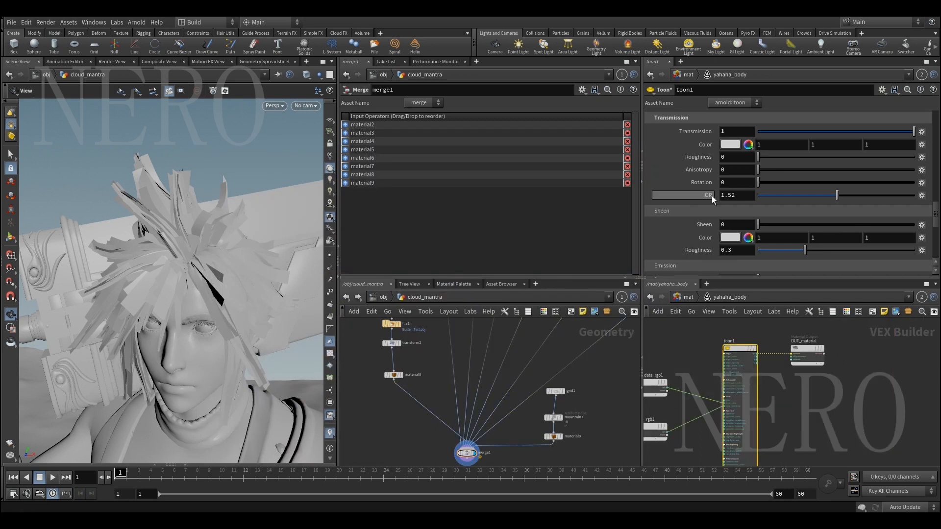
scroll(802, 168, up, 2)
drag(799, 158, 757, 157)
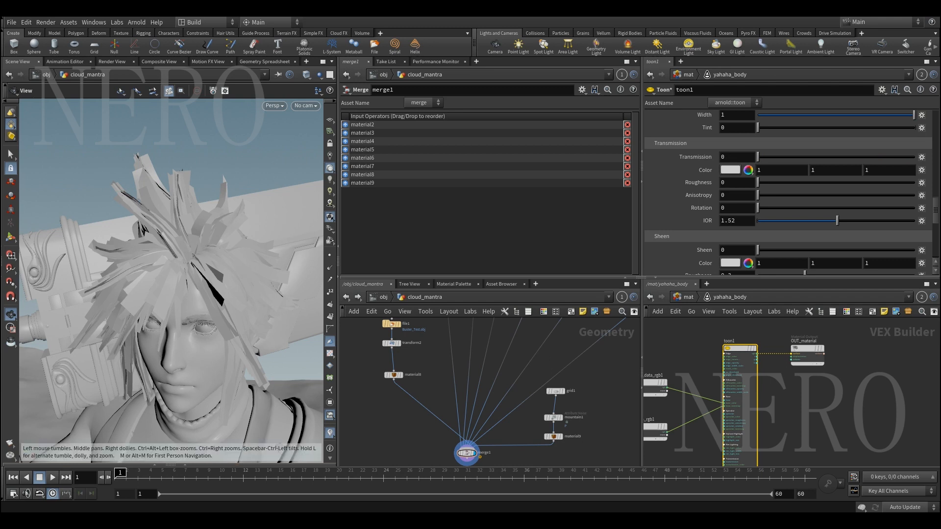
Review cloud_toon.exr in RV once more and close it, and show the Cloud scene through cam1 in Houdini
click(324, 521)
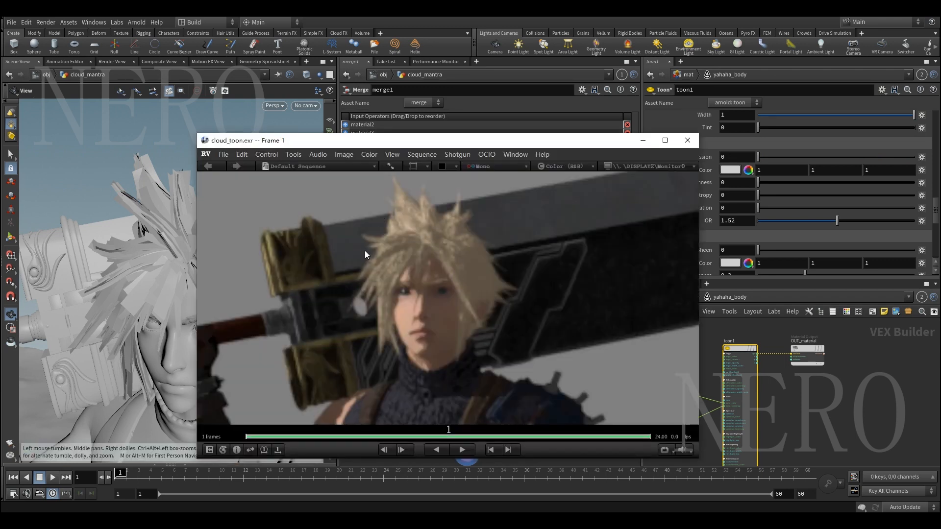
click(688, 140)
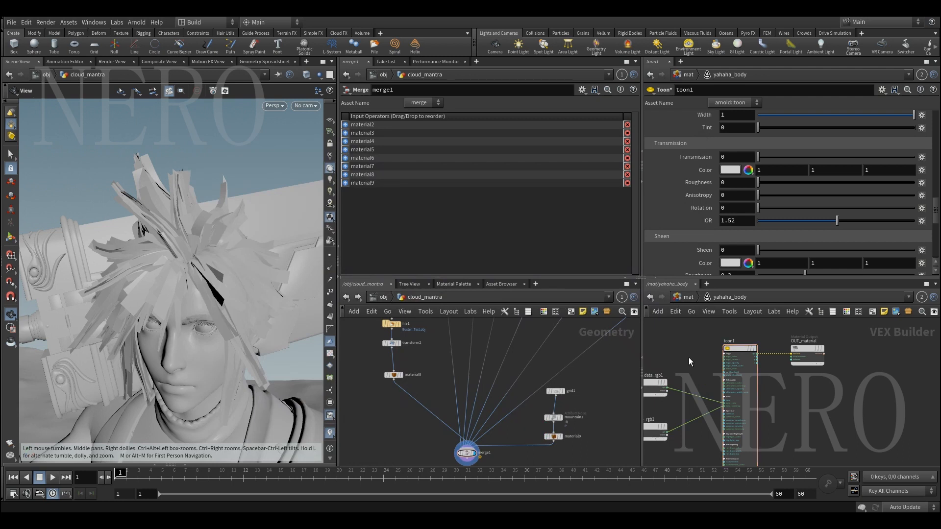
click(304, 106)
click(323, 117)
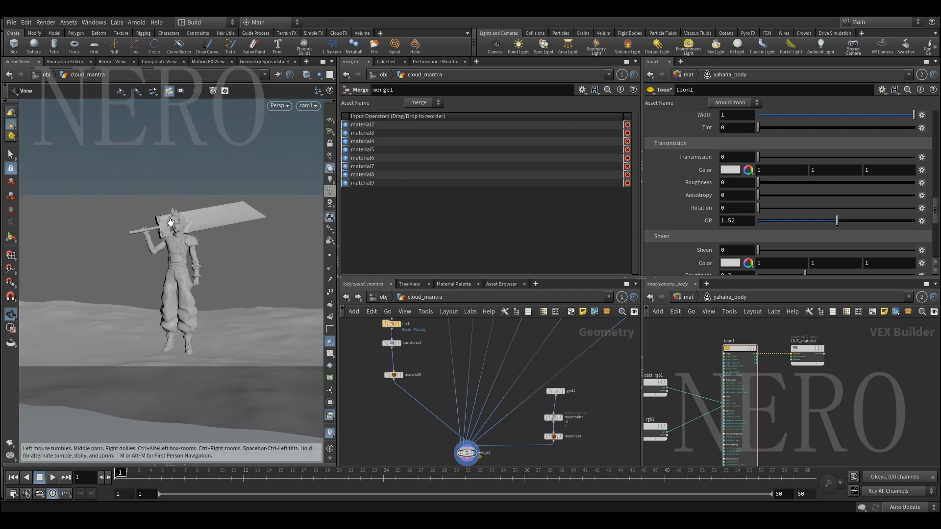
middle_drag(666, 342, 740, 359)
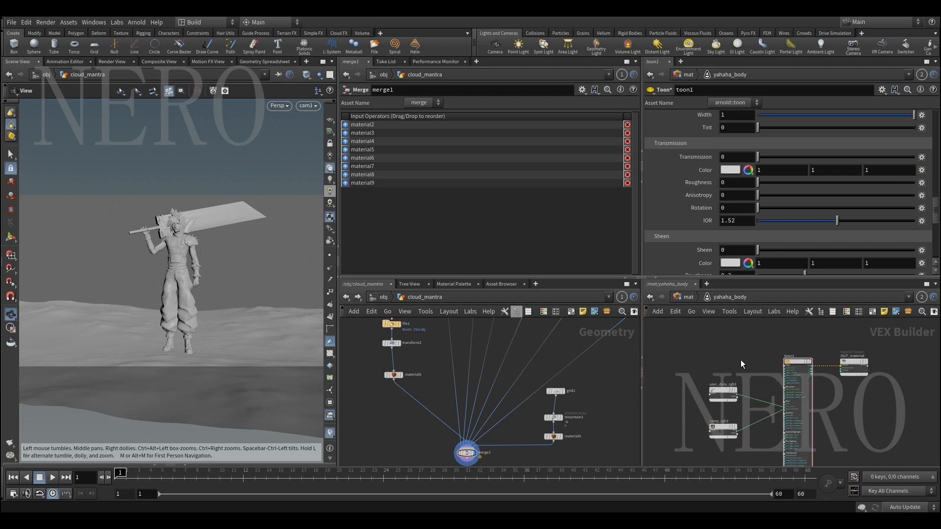